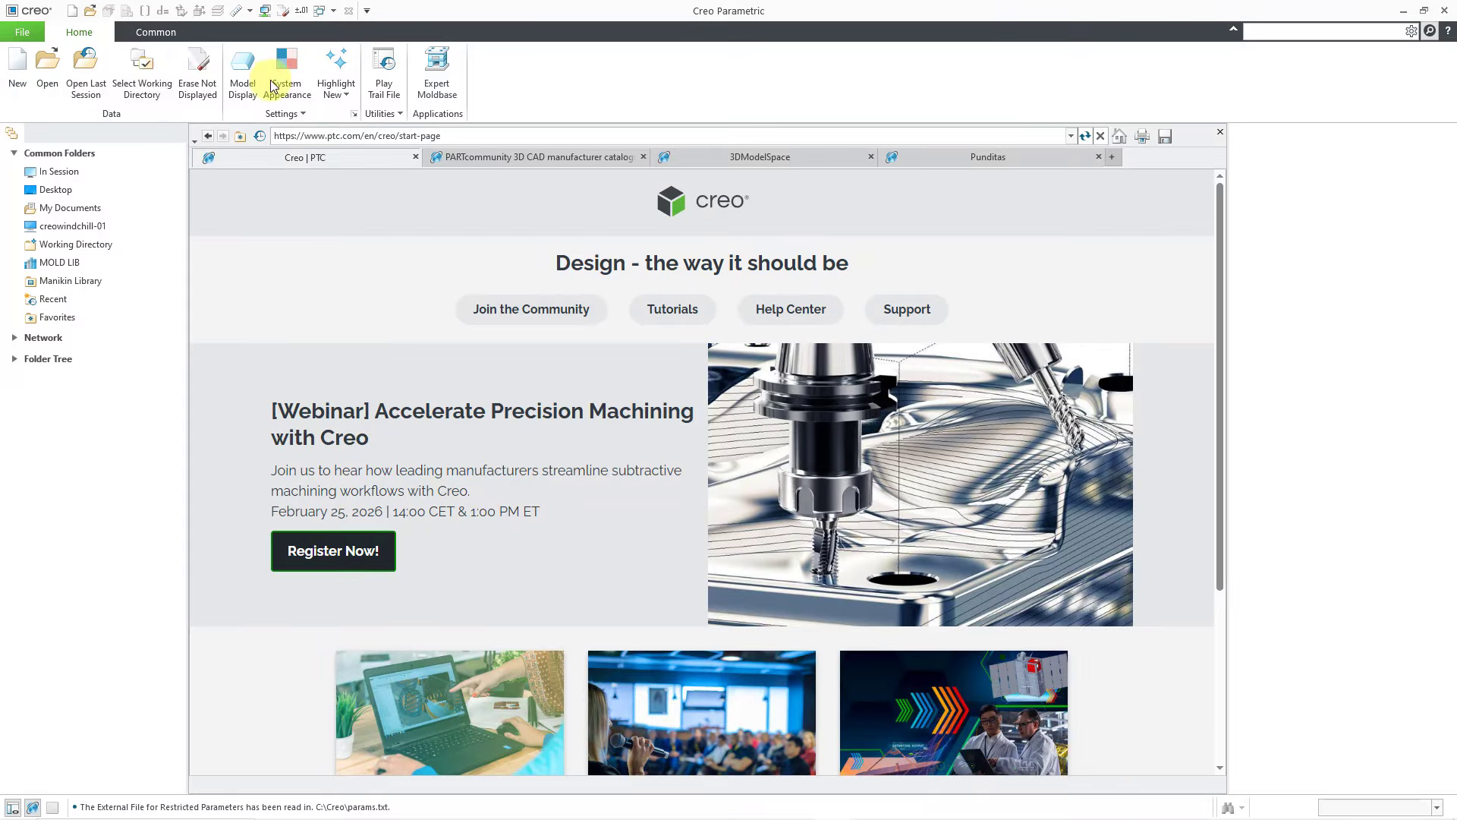
Set the working directory to C:\Creo_Absolute_Beginners and open the assembly 01-51200.asm from it
left_click(140, 85)
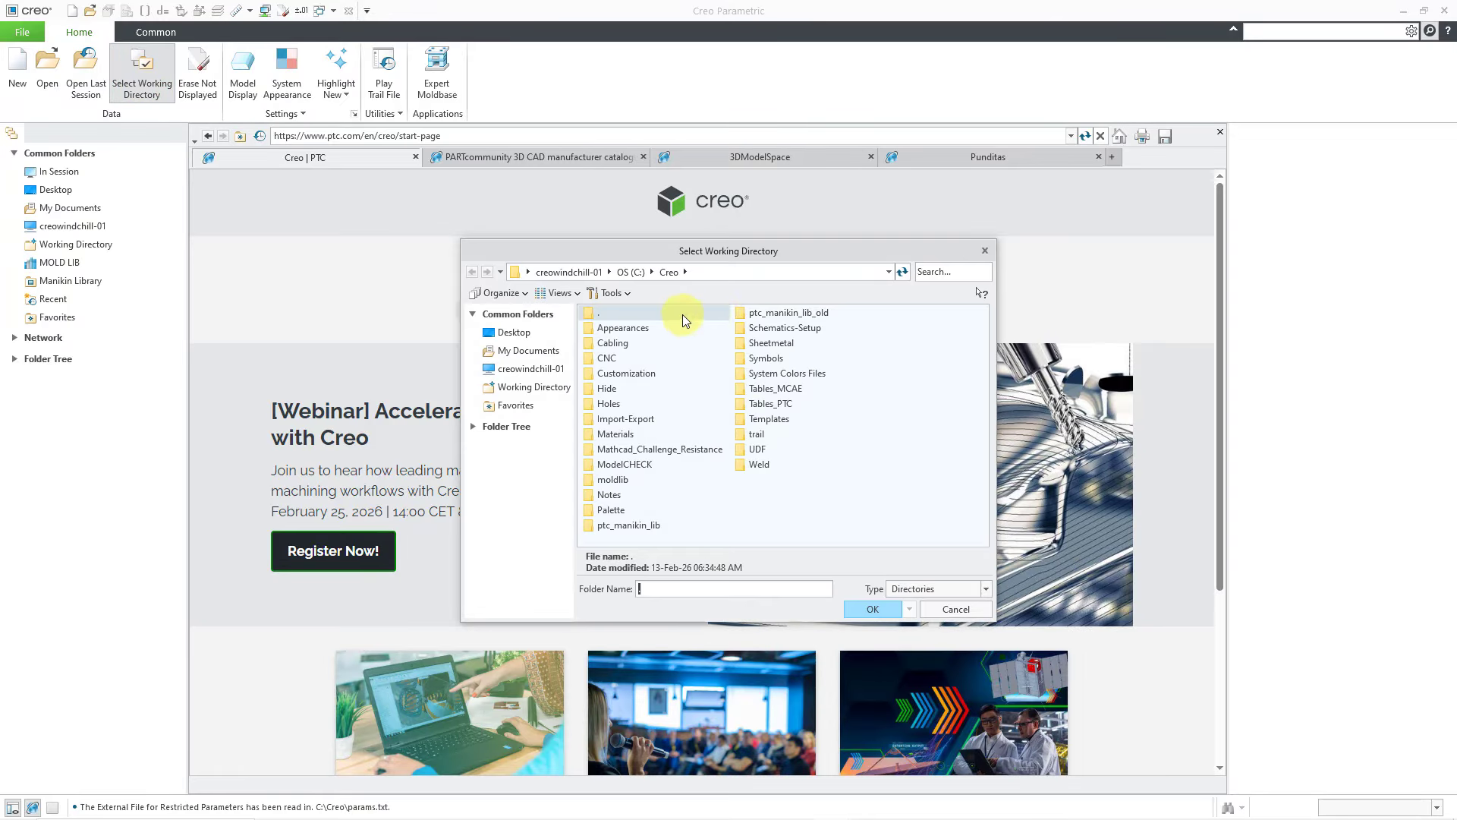
left_click(630, 272)
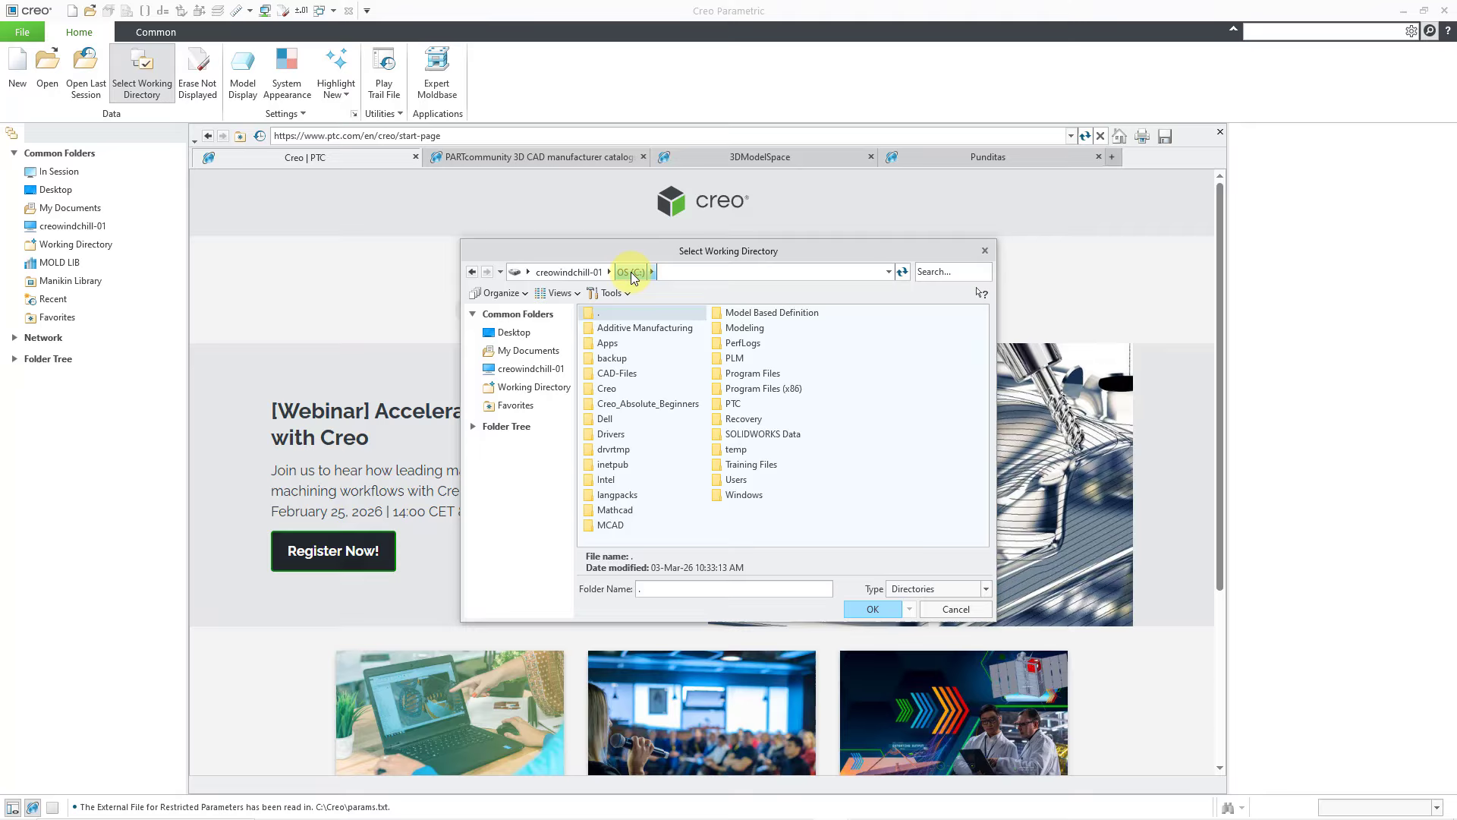
double_click(659, 407)
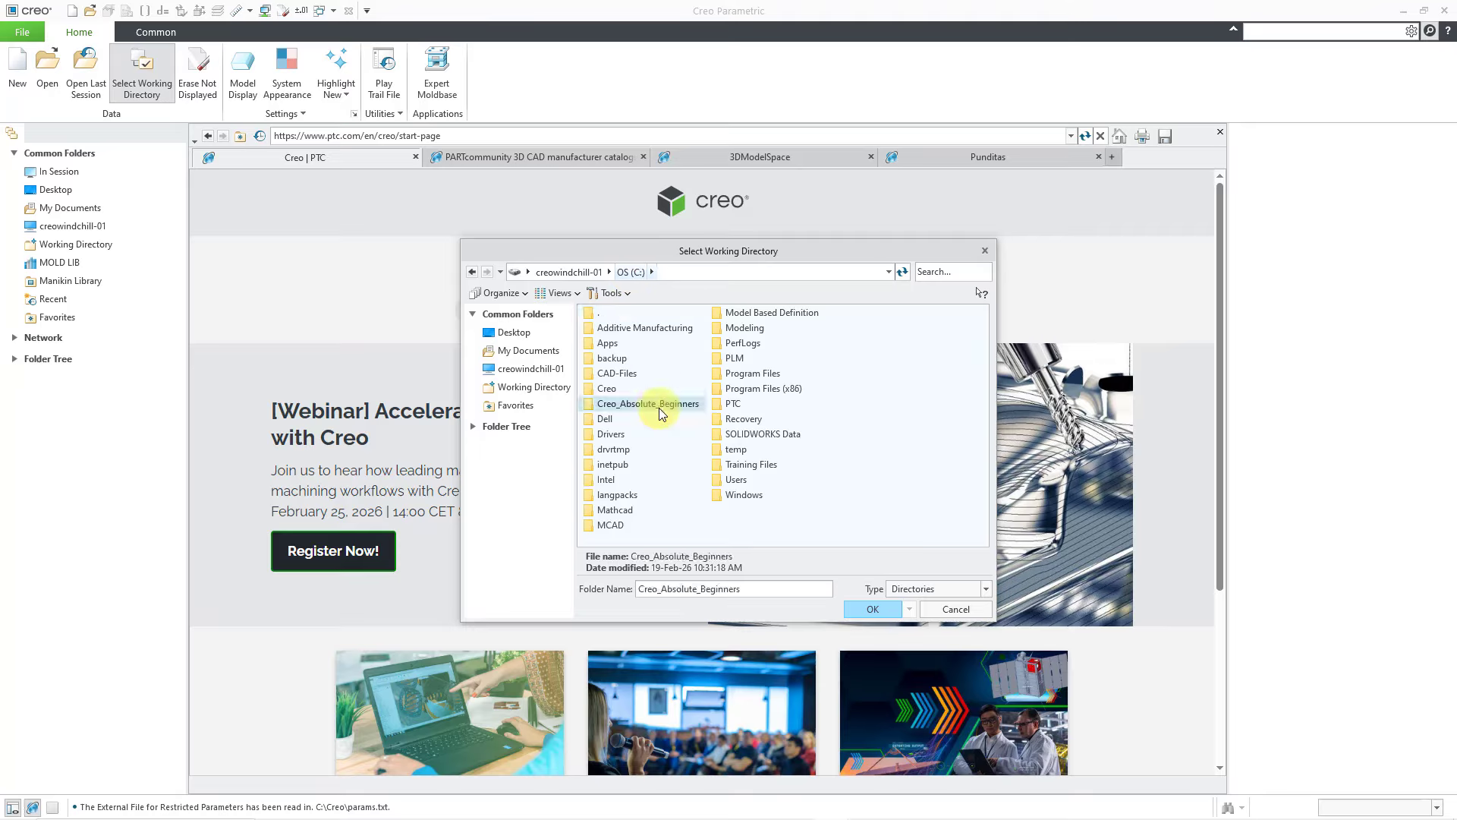
left_click(867, 616)
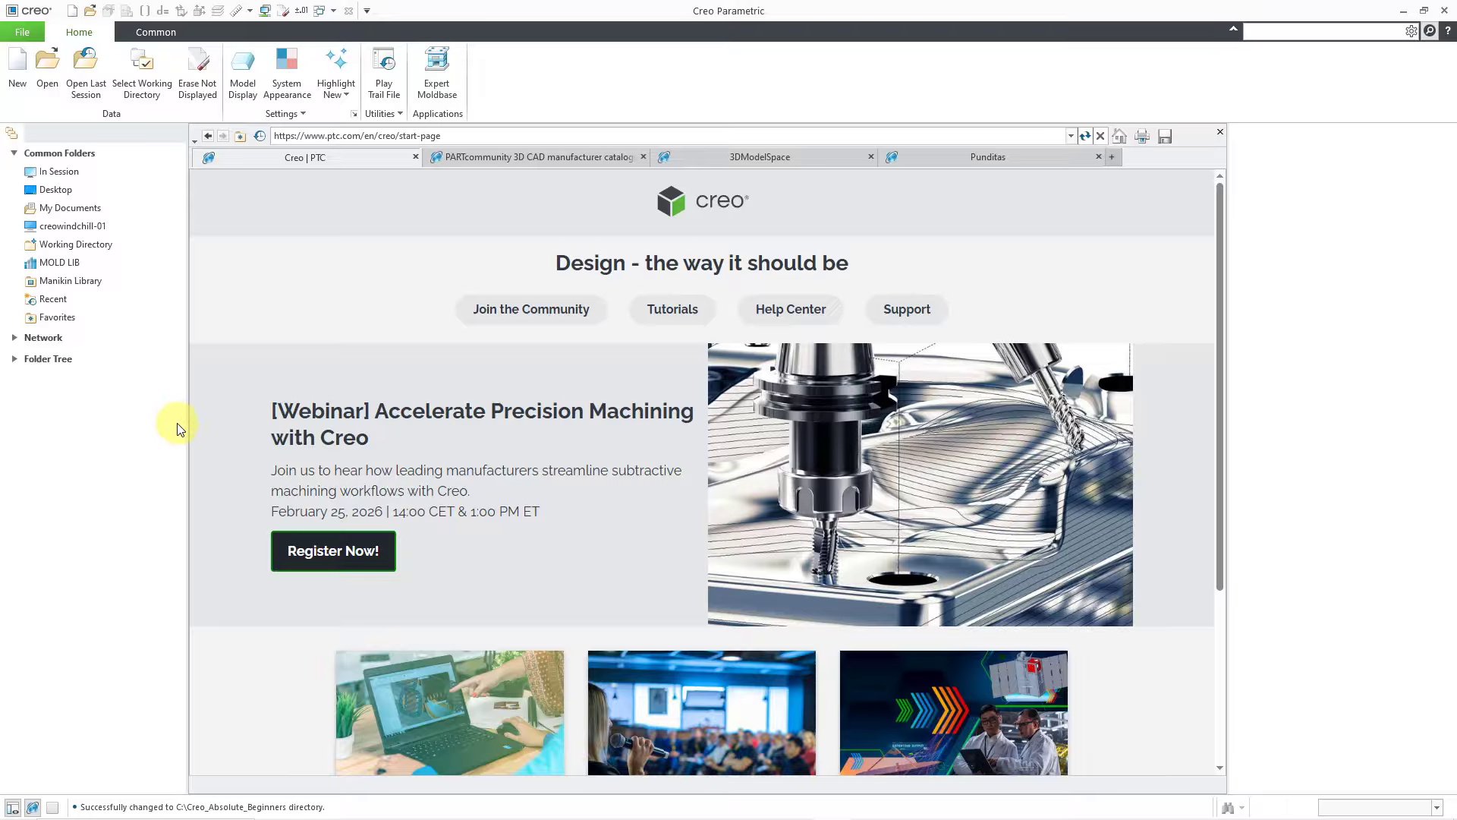
left_click(47, 75)
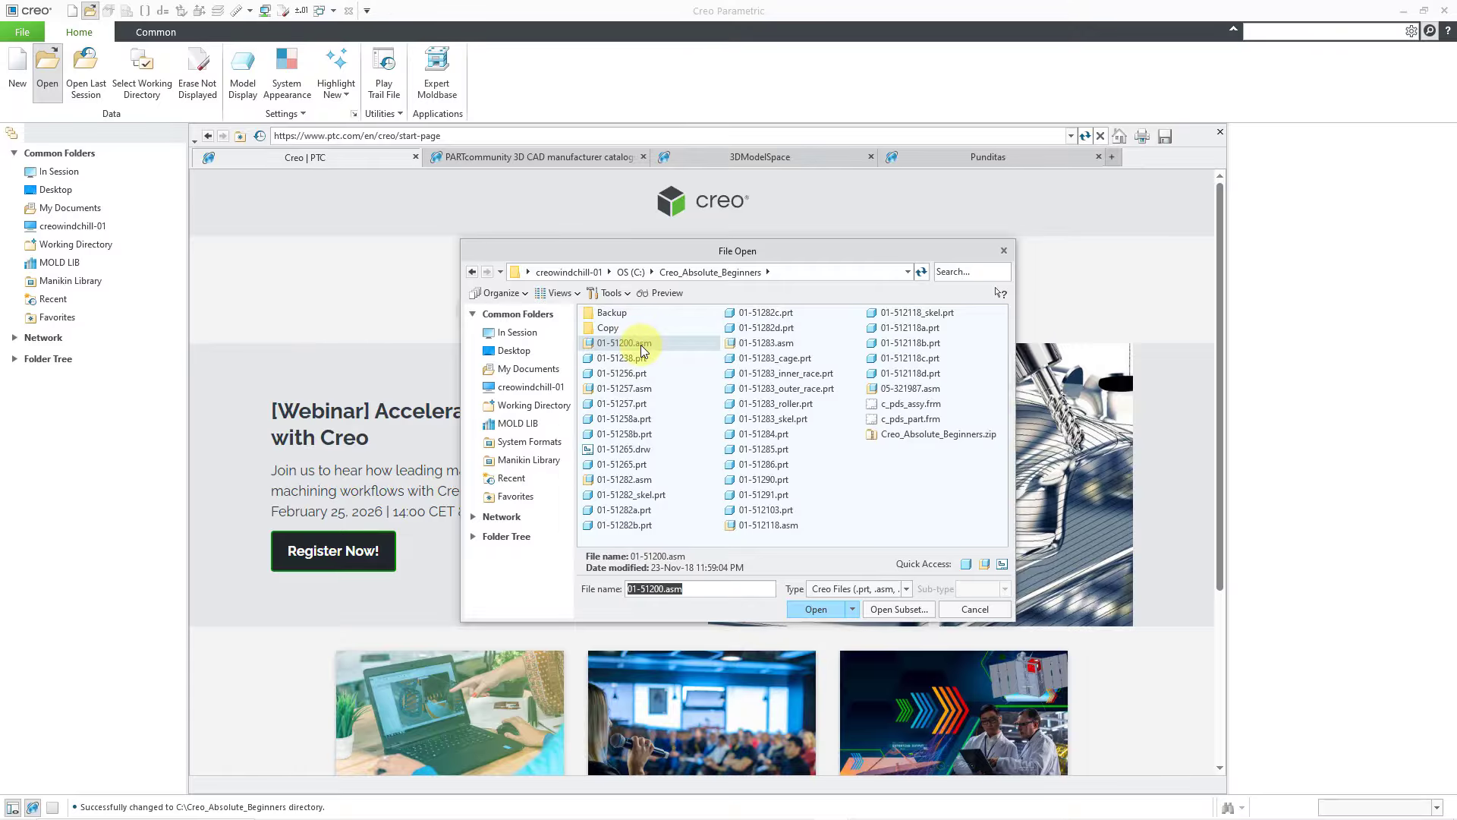
double_click(641, 345)
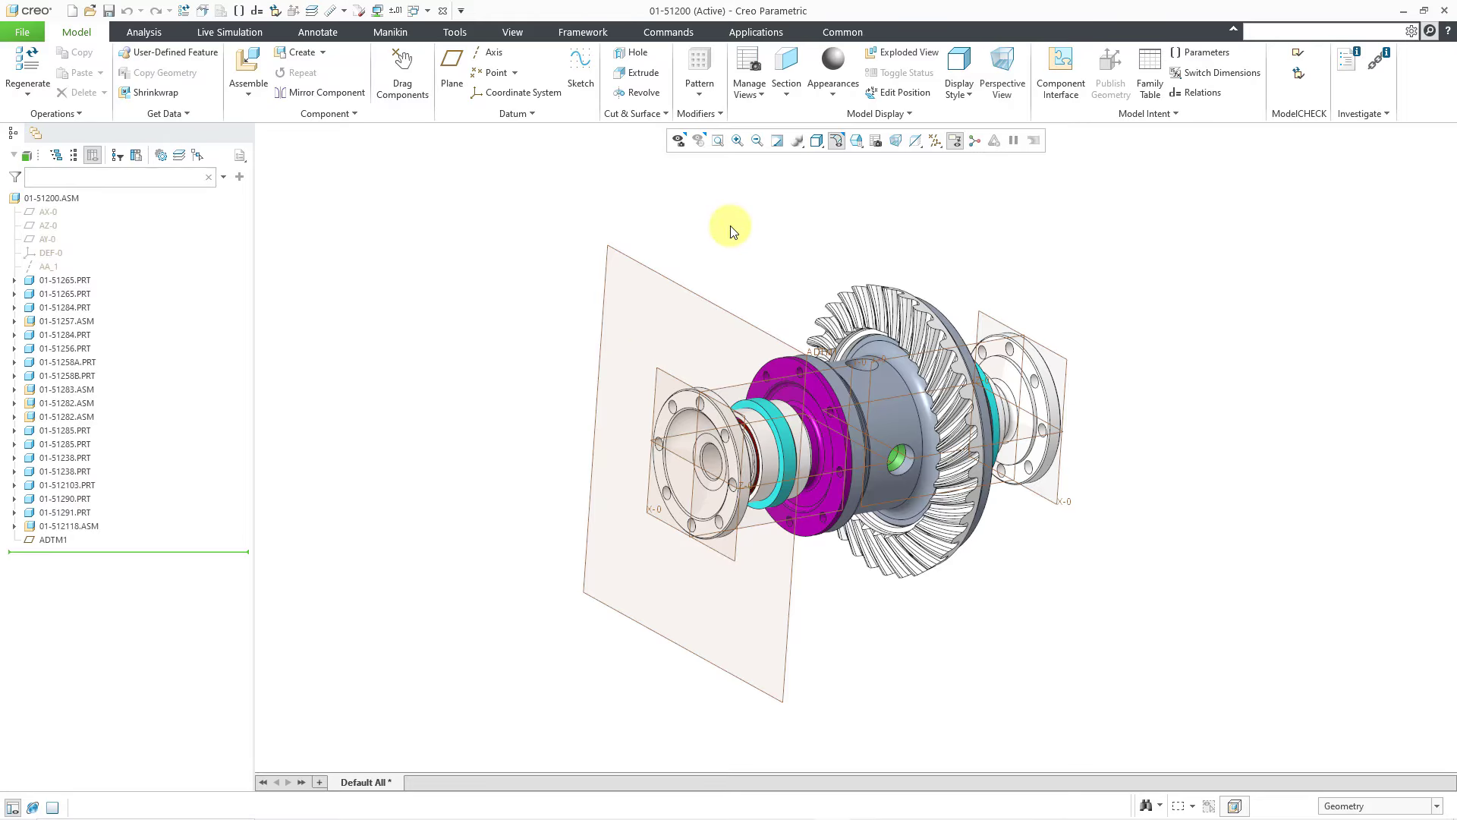
Turn off the display of coordinate systems and datum planes in the assembly
left_click(936, 141)
left_click(972, 209)
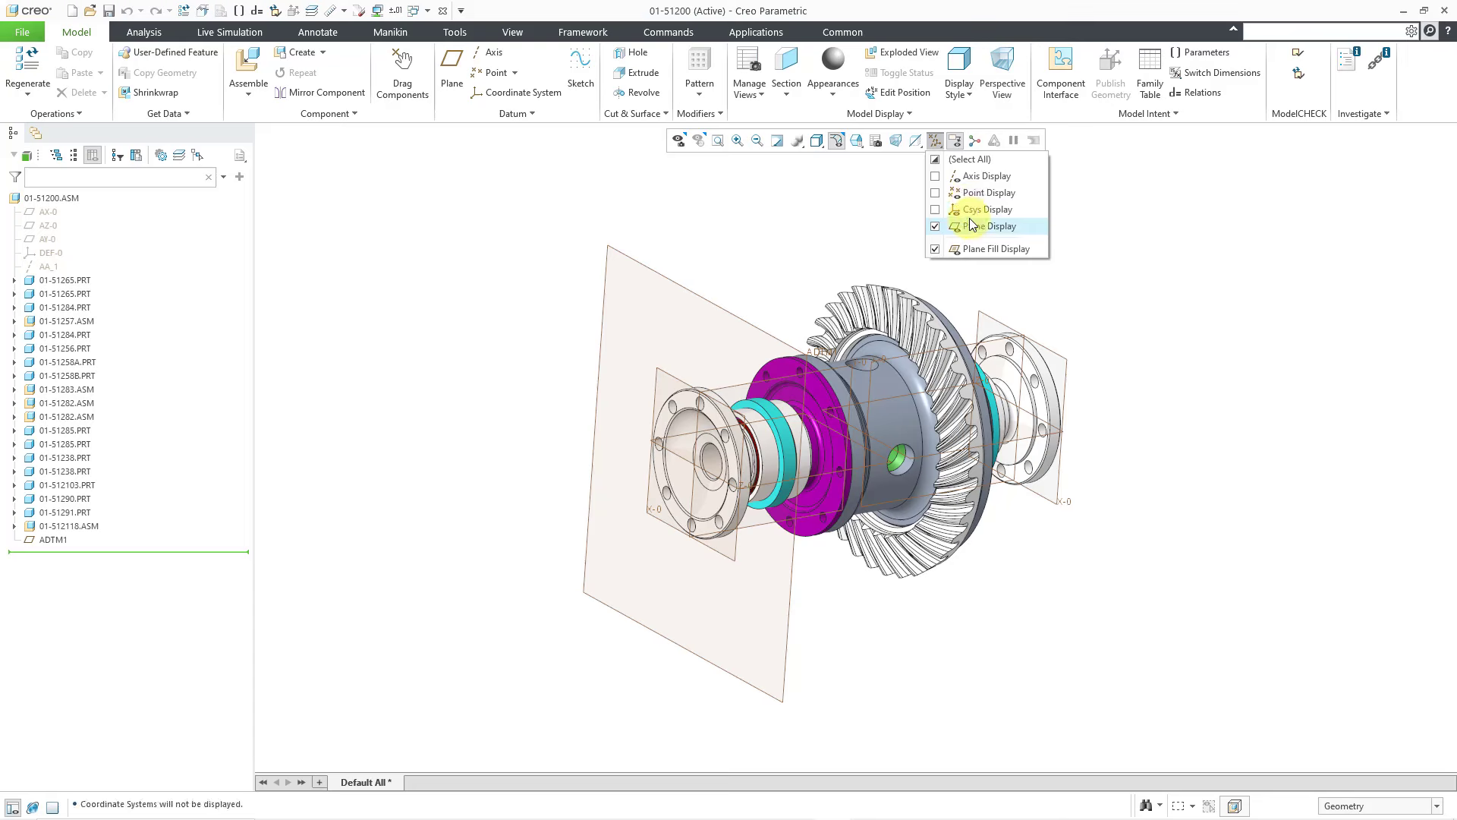
left_click(973, 226)
left_click(850, 258)
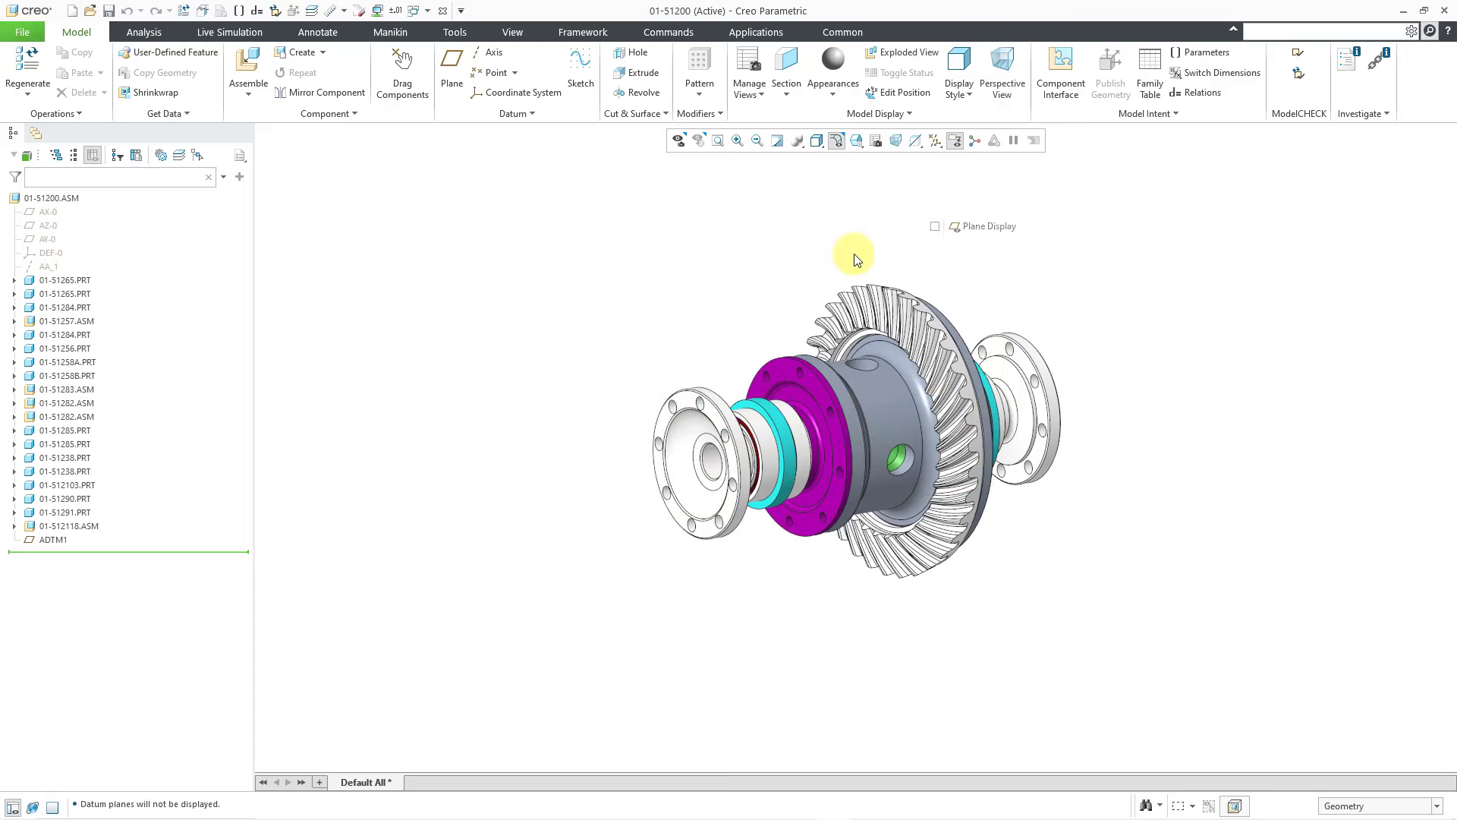
scroll(918, 349, "down", 3)
scroll(934, 492, "up", 4)
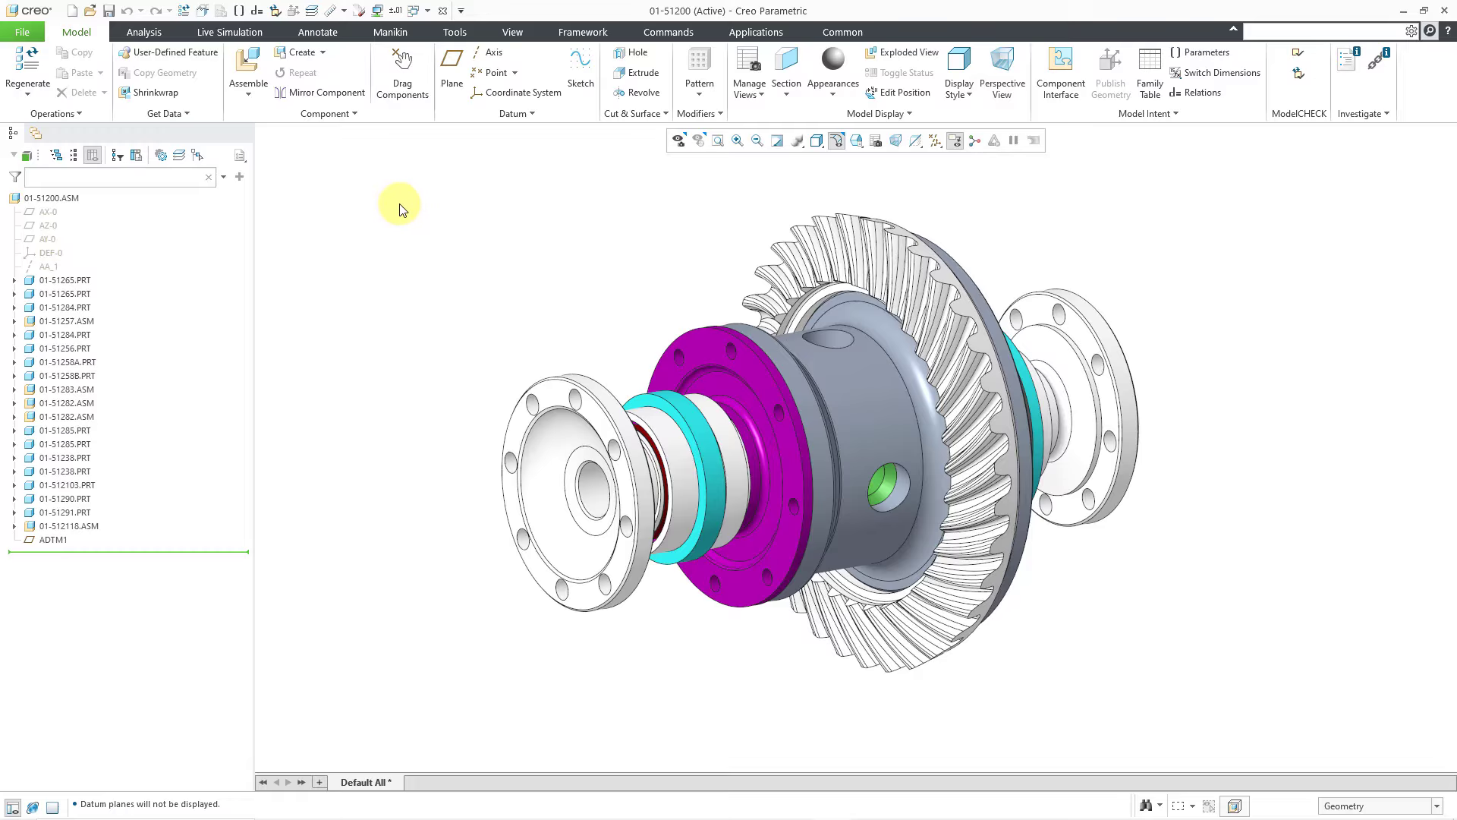
Create a drawing of 01-51200.asm that uses the drawing model file name and the c_drawing template
left_click(76, 11)
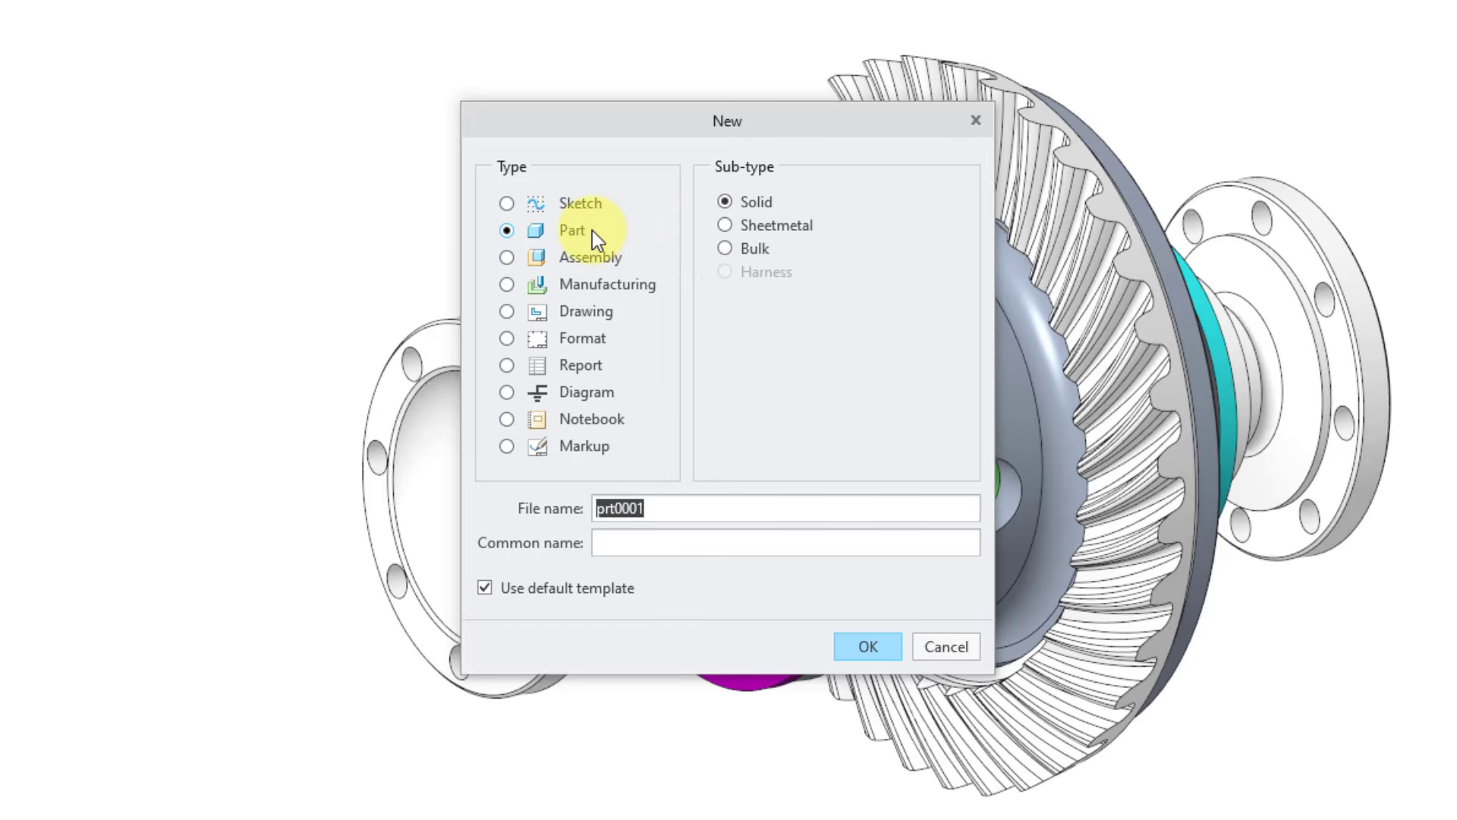
left_click(591, 315)
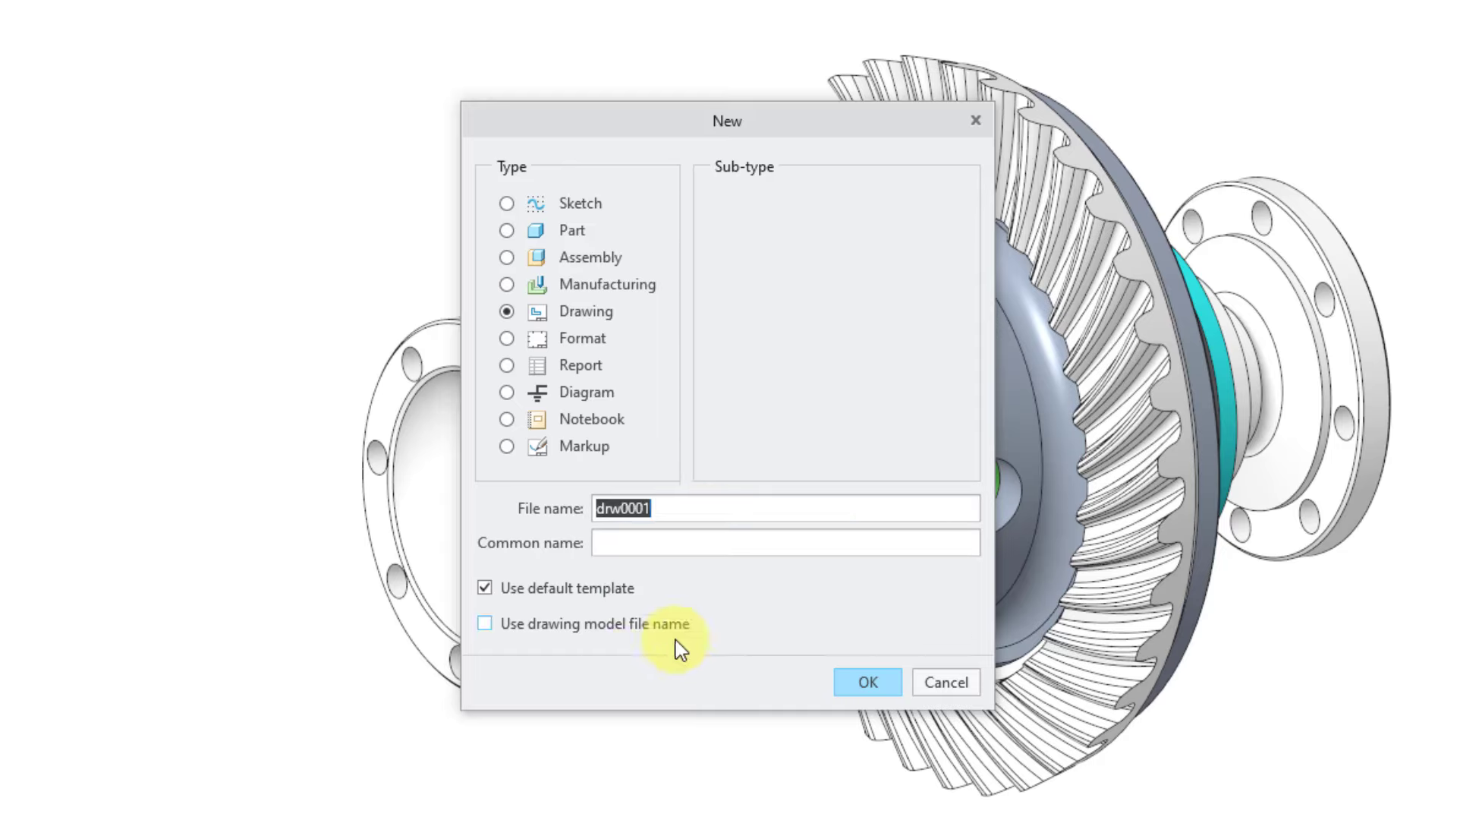
left_click(485, 624)
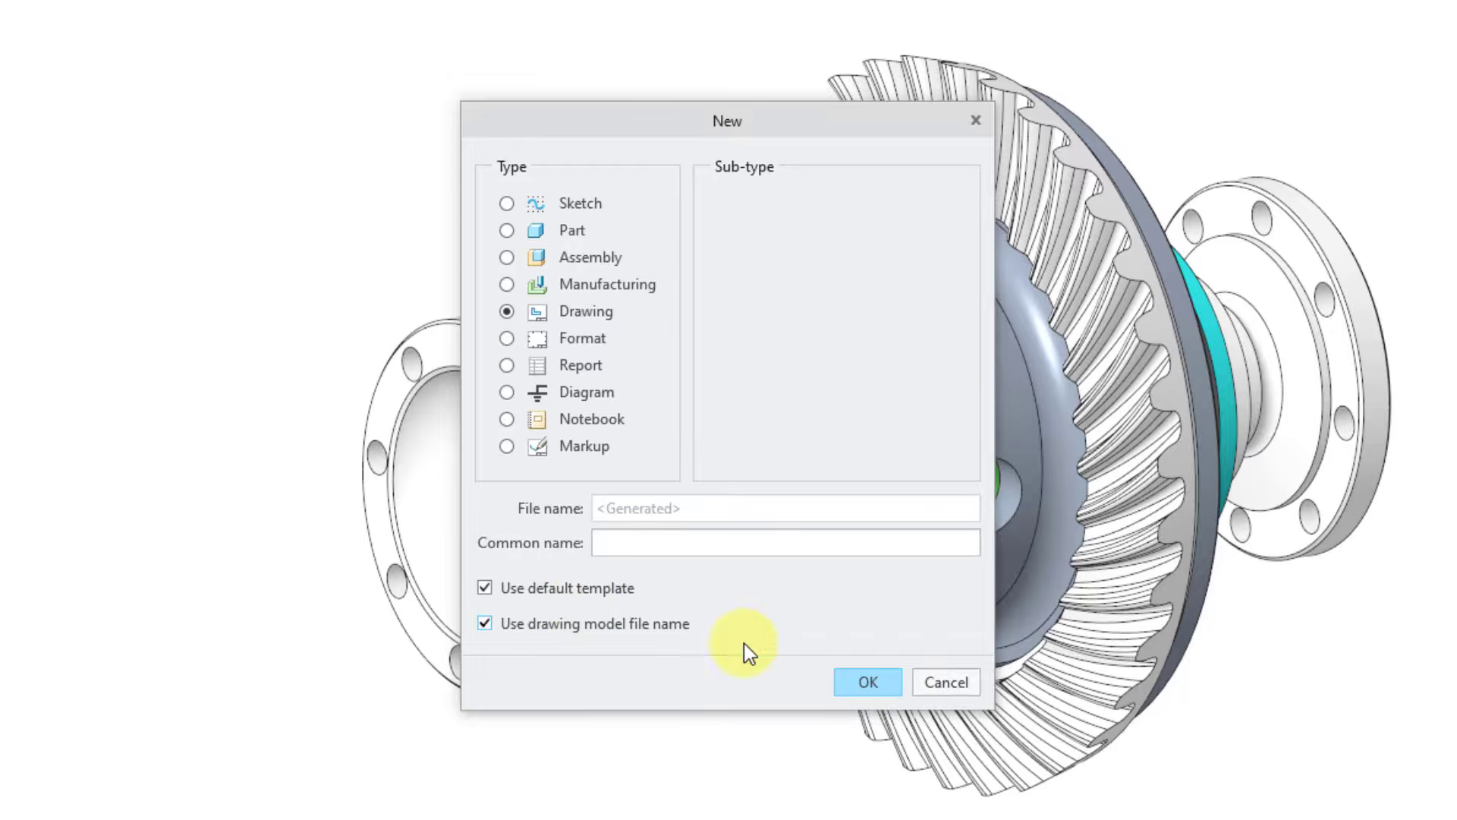
left_click(860, 682)
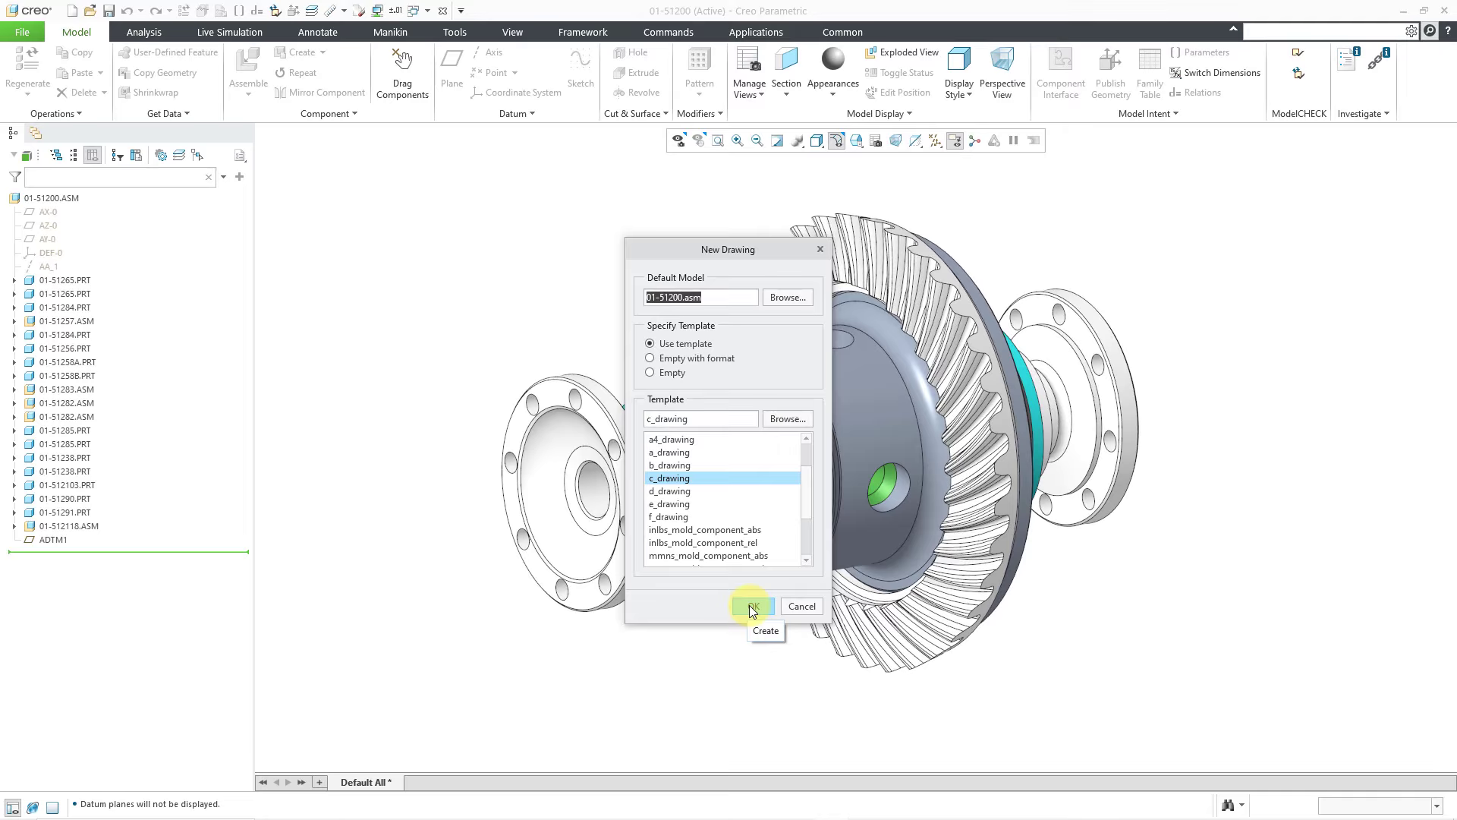
left_click(766, 690)
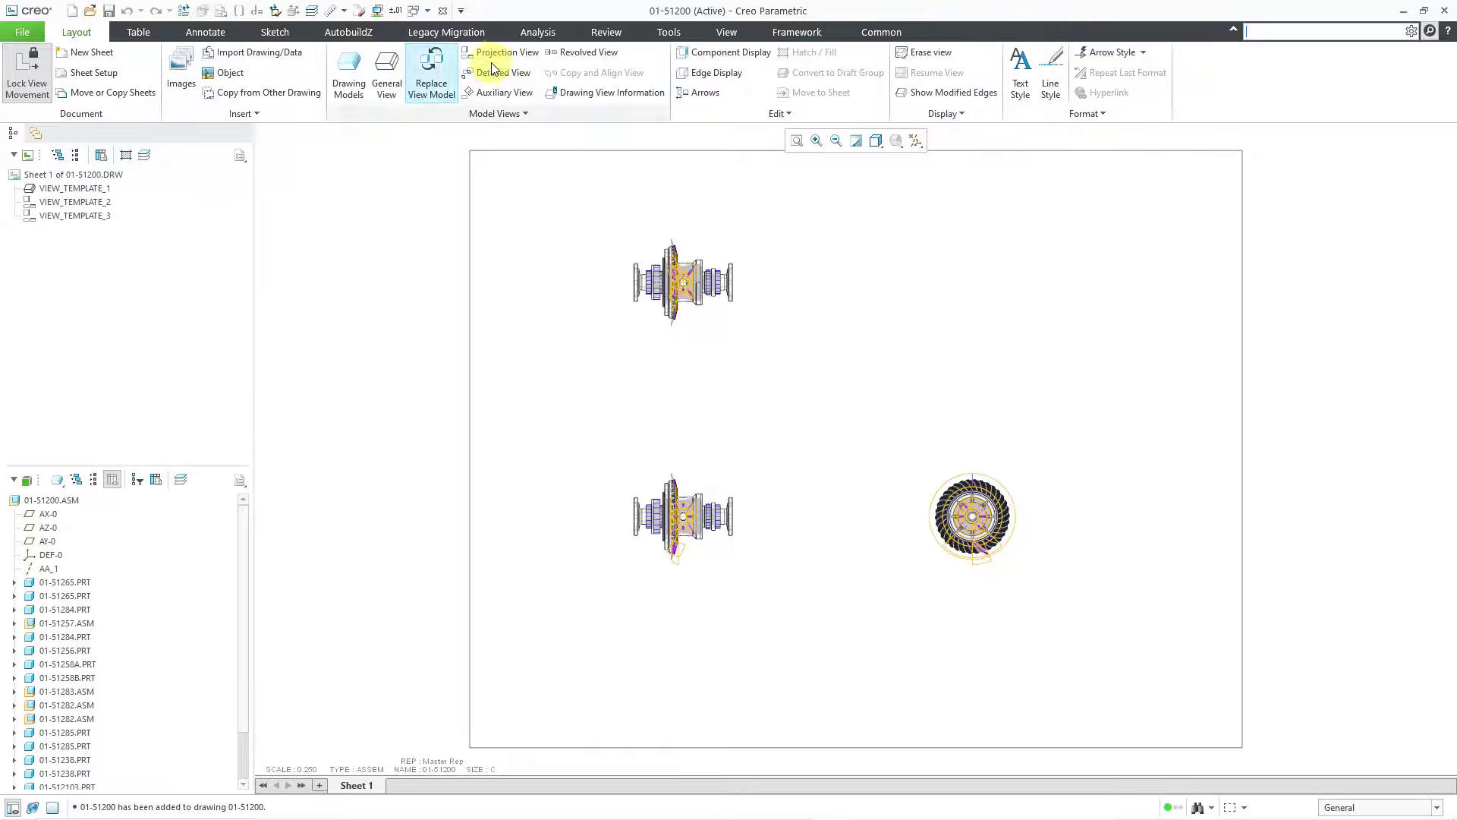
Hide all layers of the drawing 01-51200.DRW in the layer tree
left_click(716, 32)
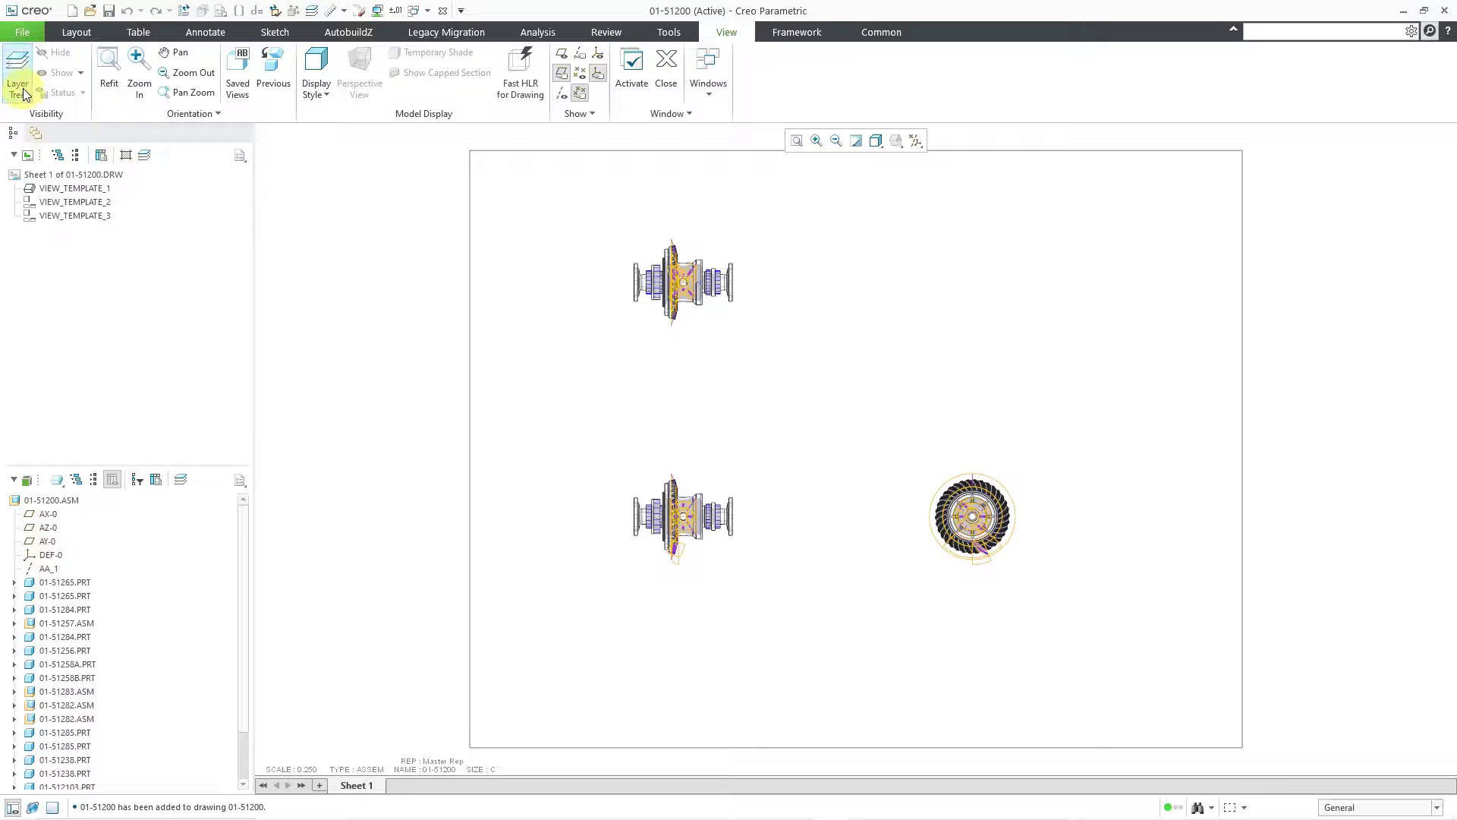
left_click(144, 155)
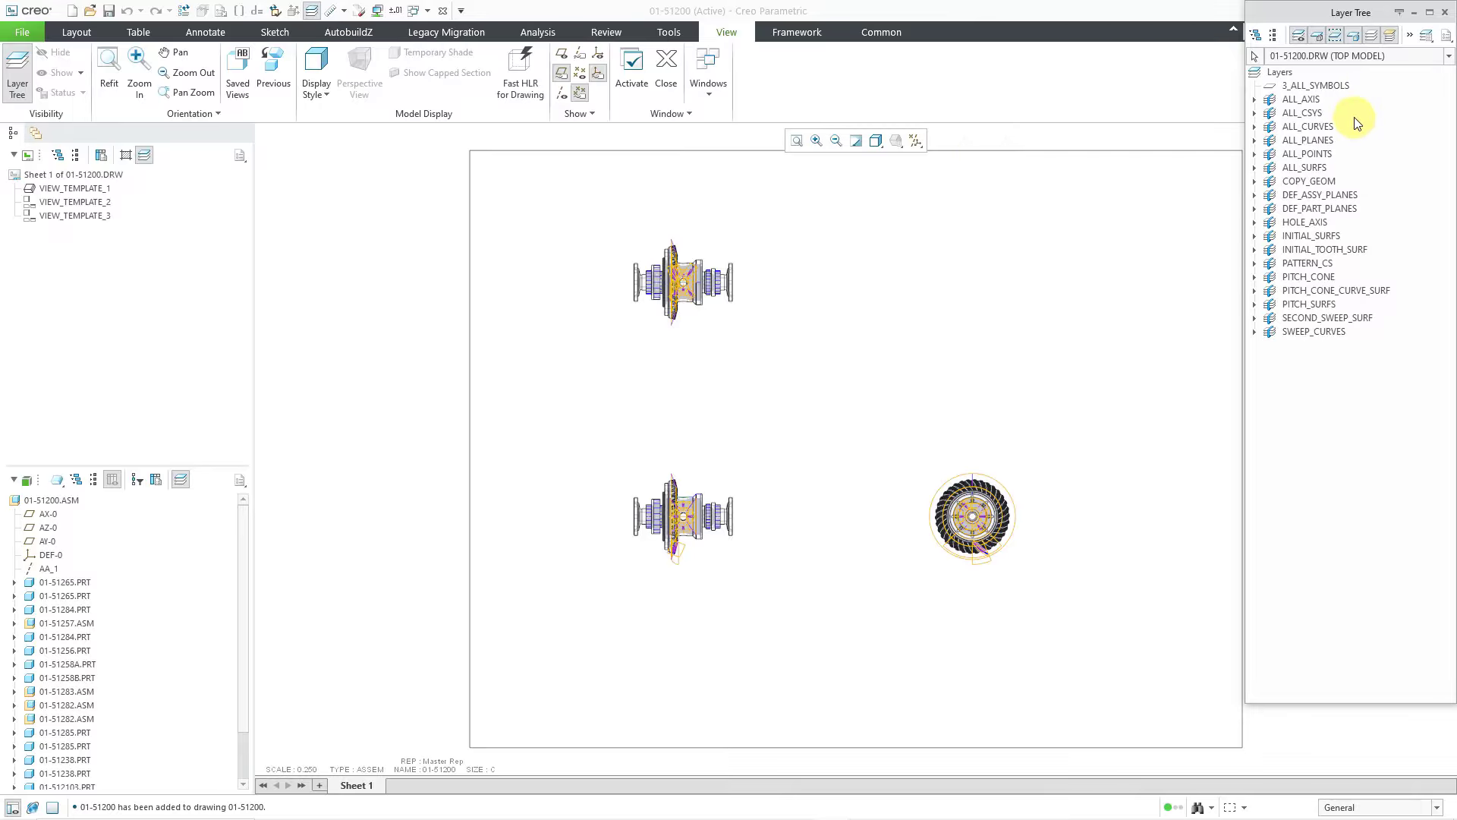
left_click(1283, 73)
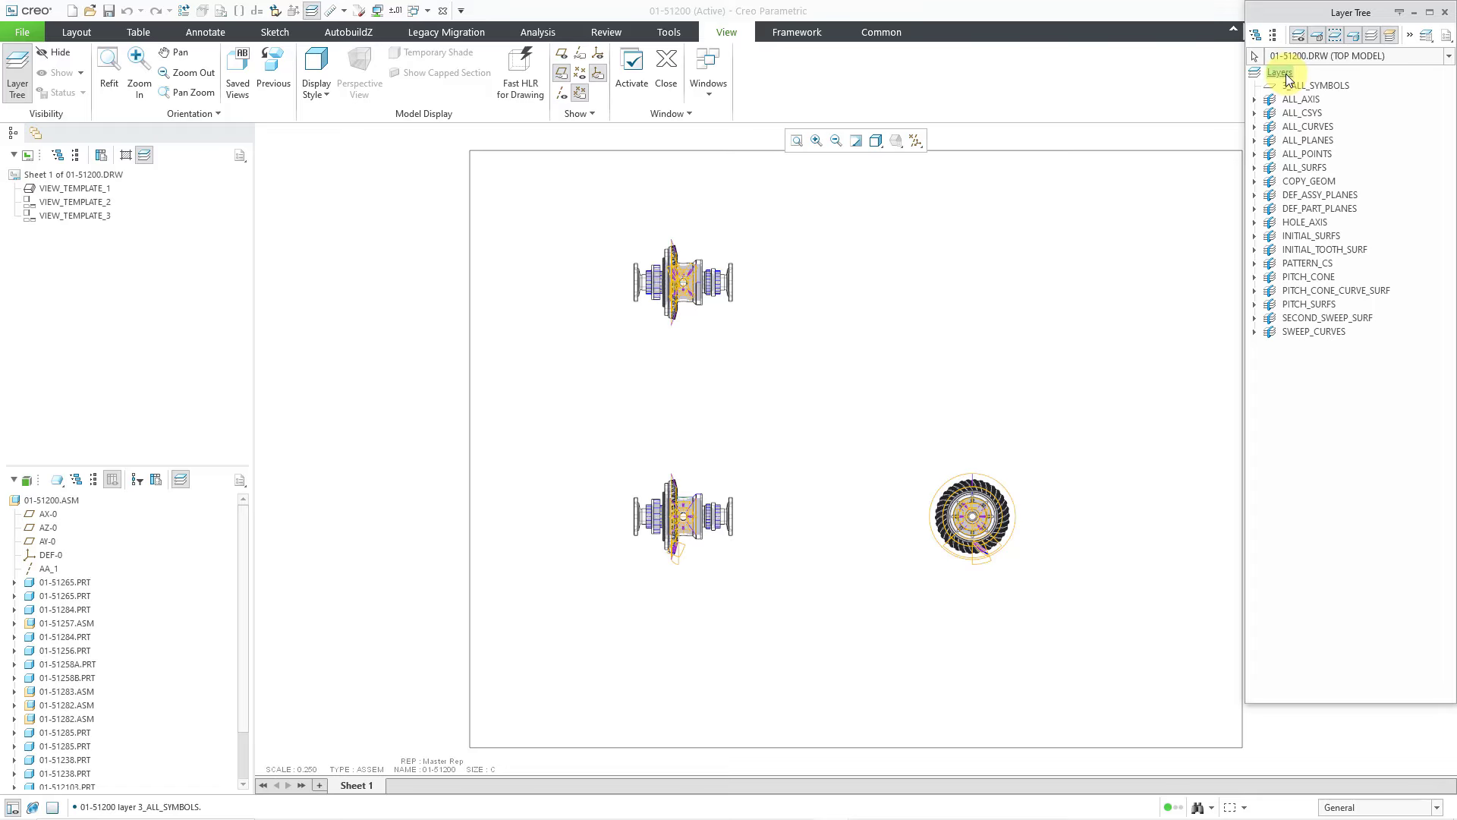
right_click(1286, 76)
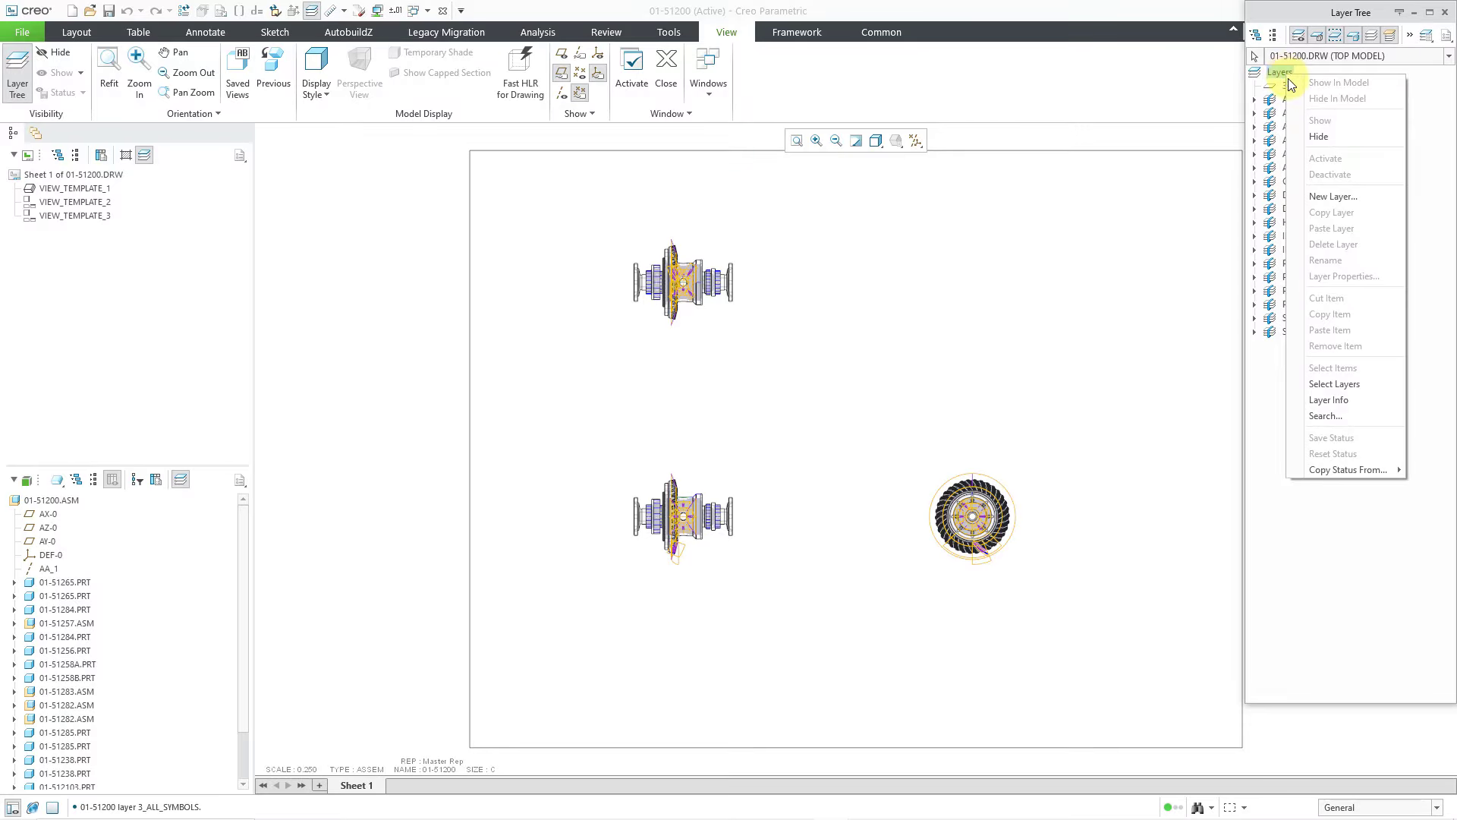
left_click(1327, 137)
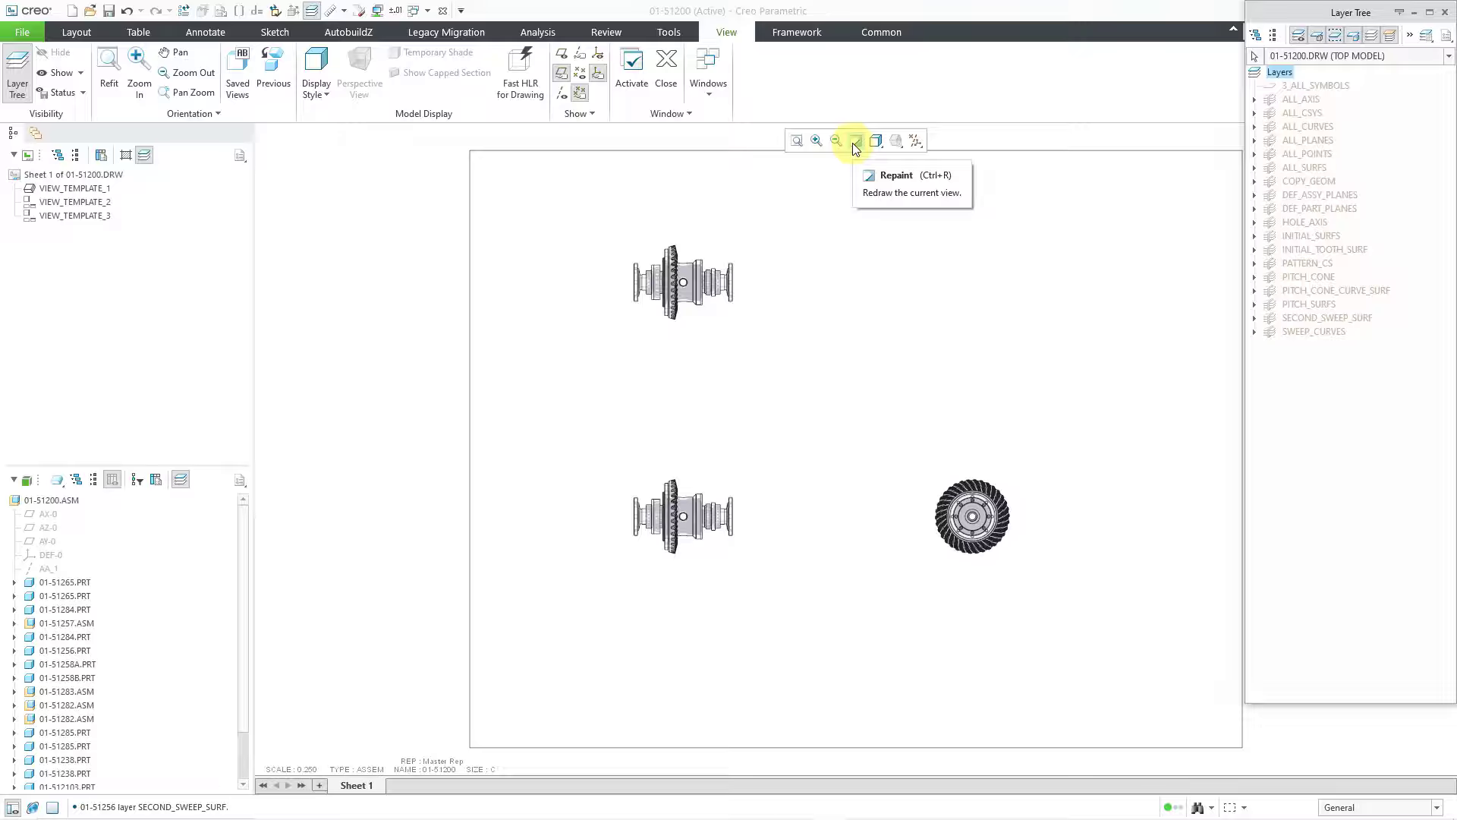
Save the drawing's layer status and close the layer tree
right_click(1303, 400)
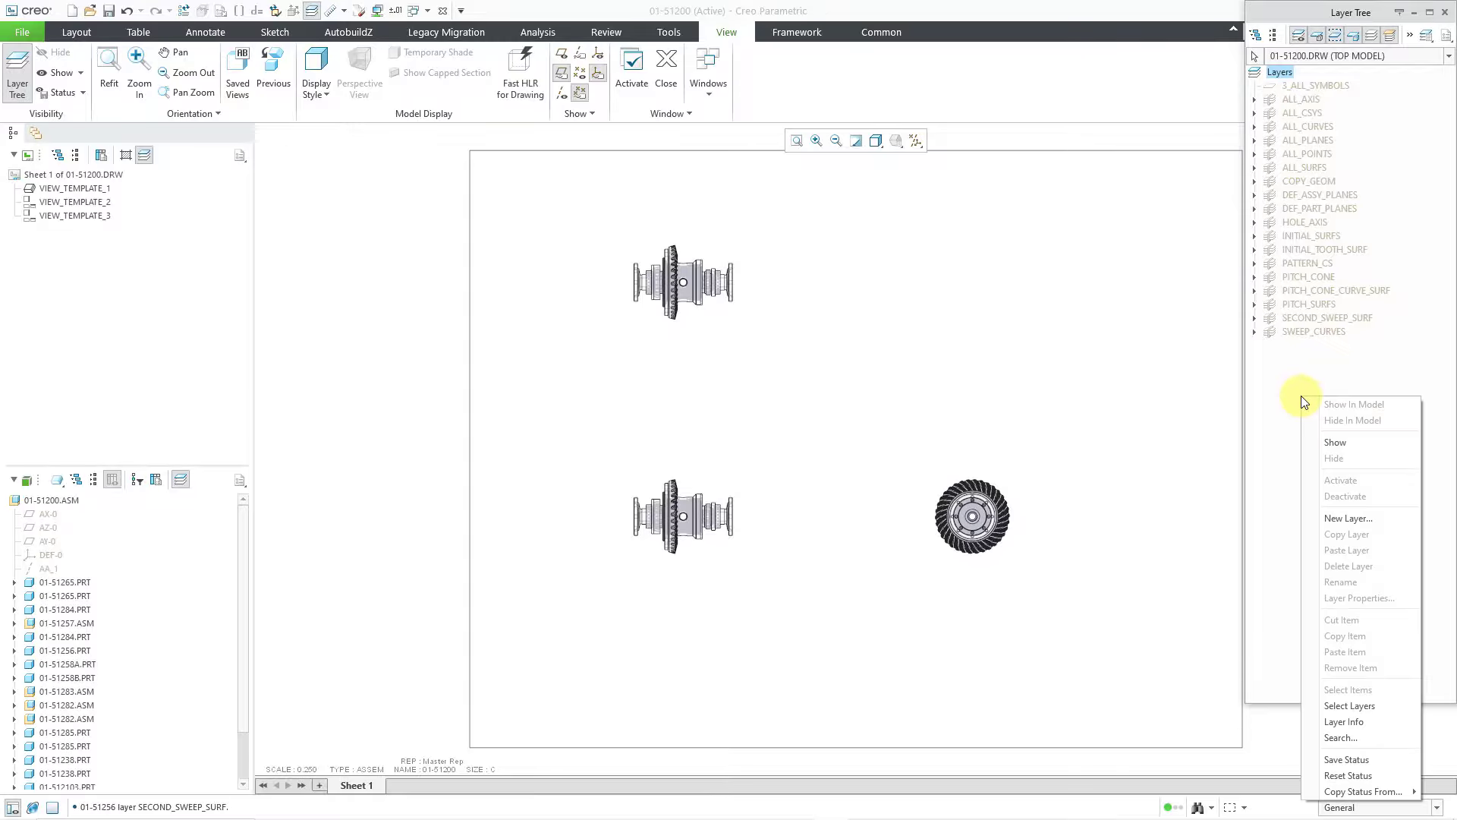
left_click(1366, 757)
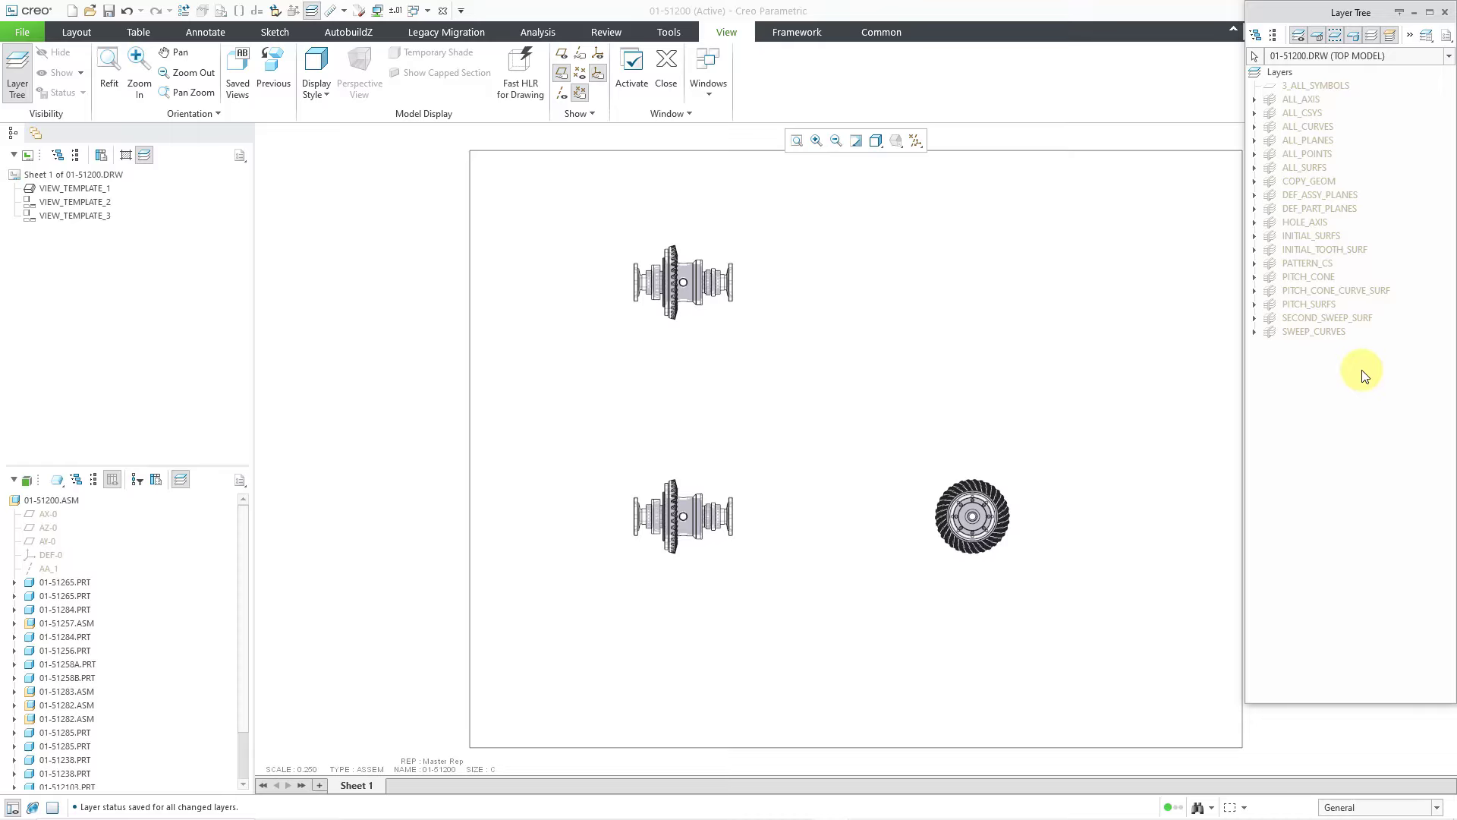
left_click(1446, 13)
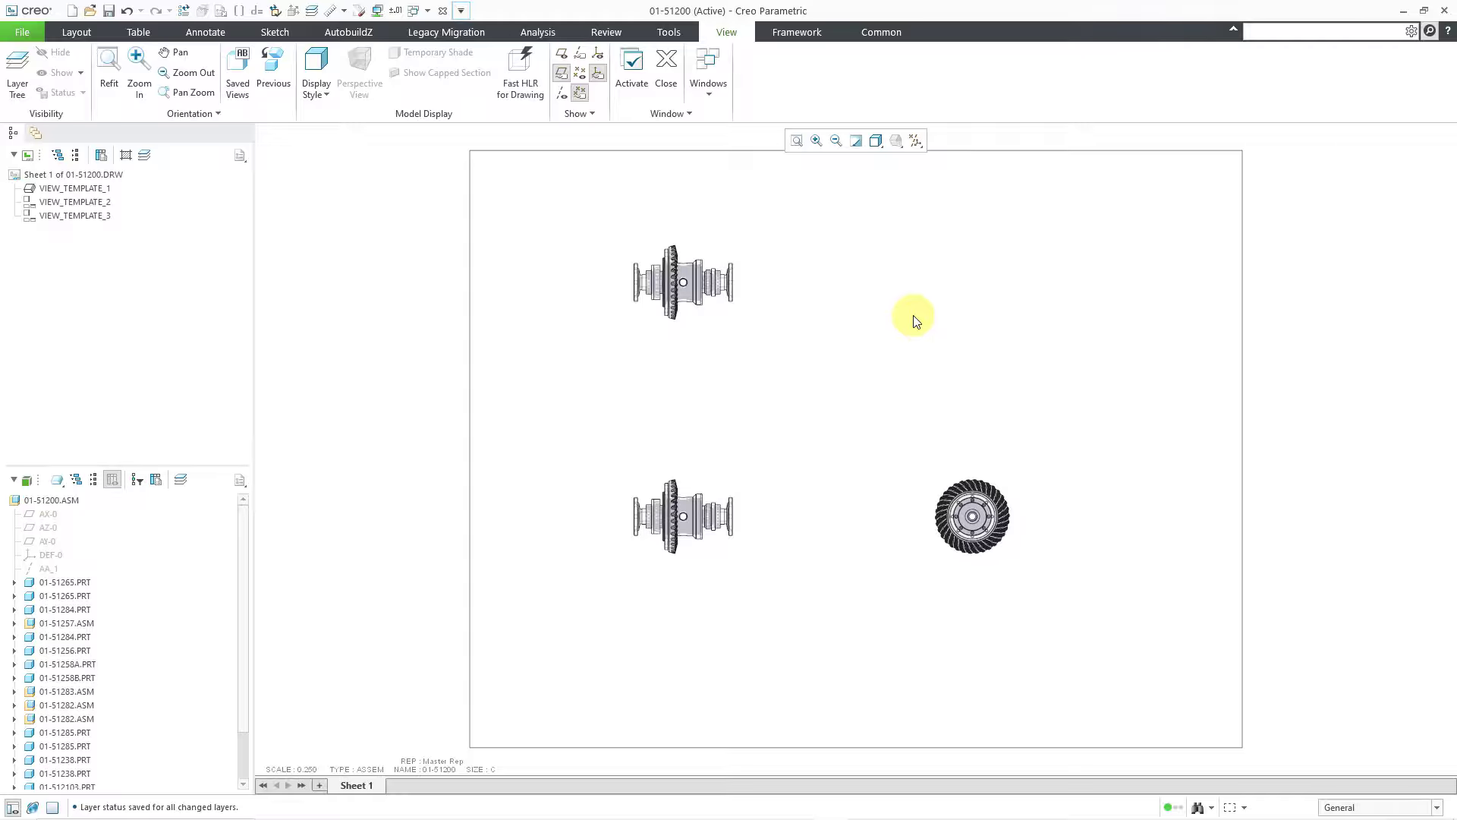
Set the display style of all three drawing views to No Hidden
left_click(721, 318)
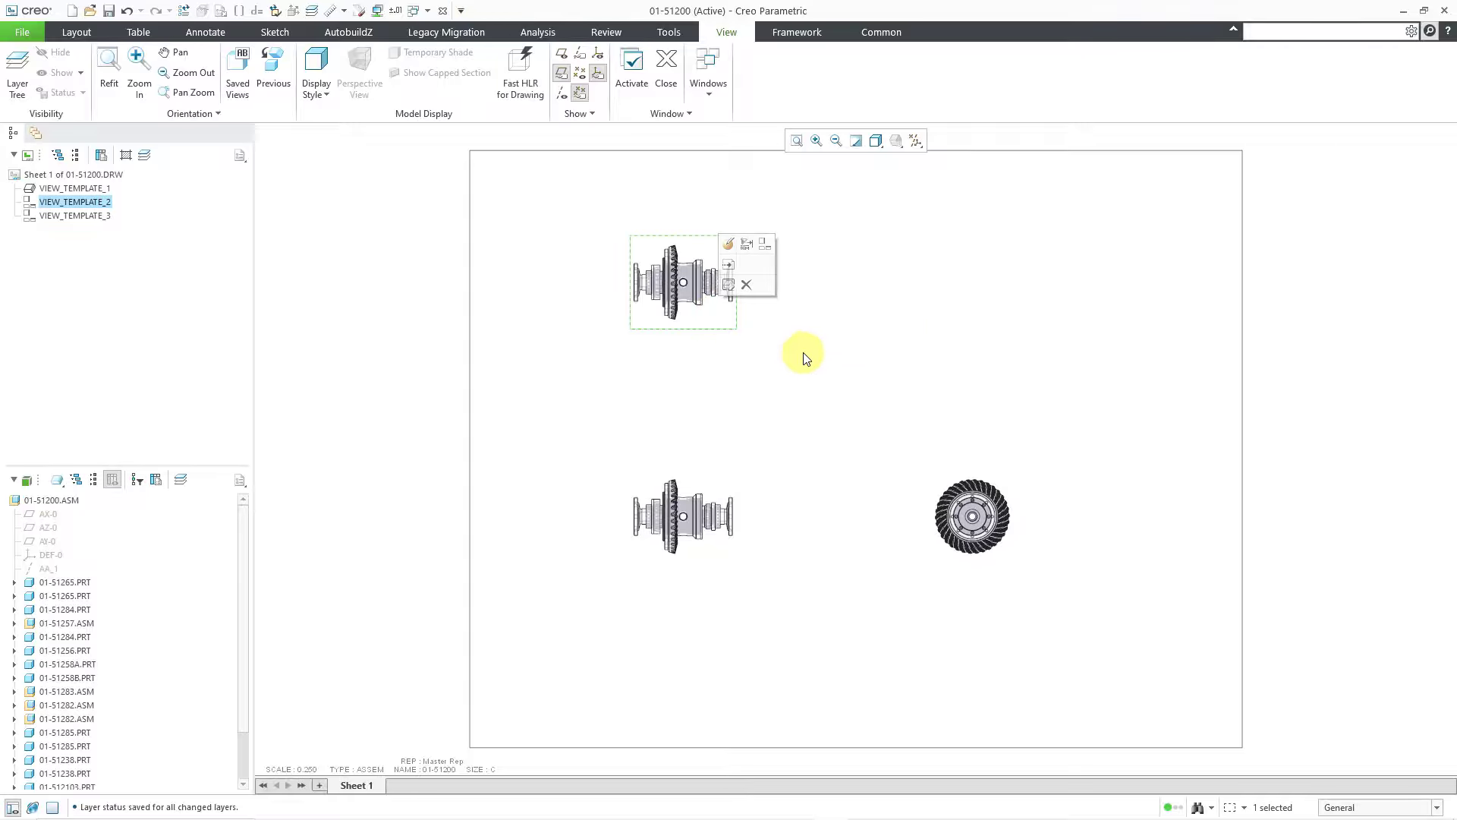
left_click(723, 478, "ctrl")
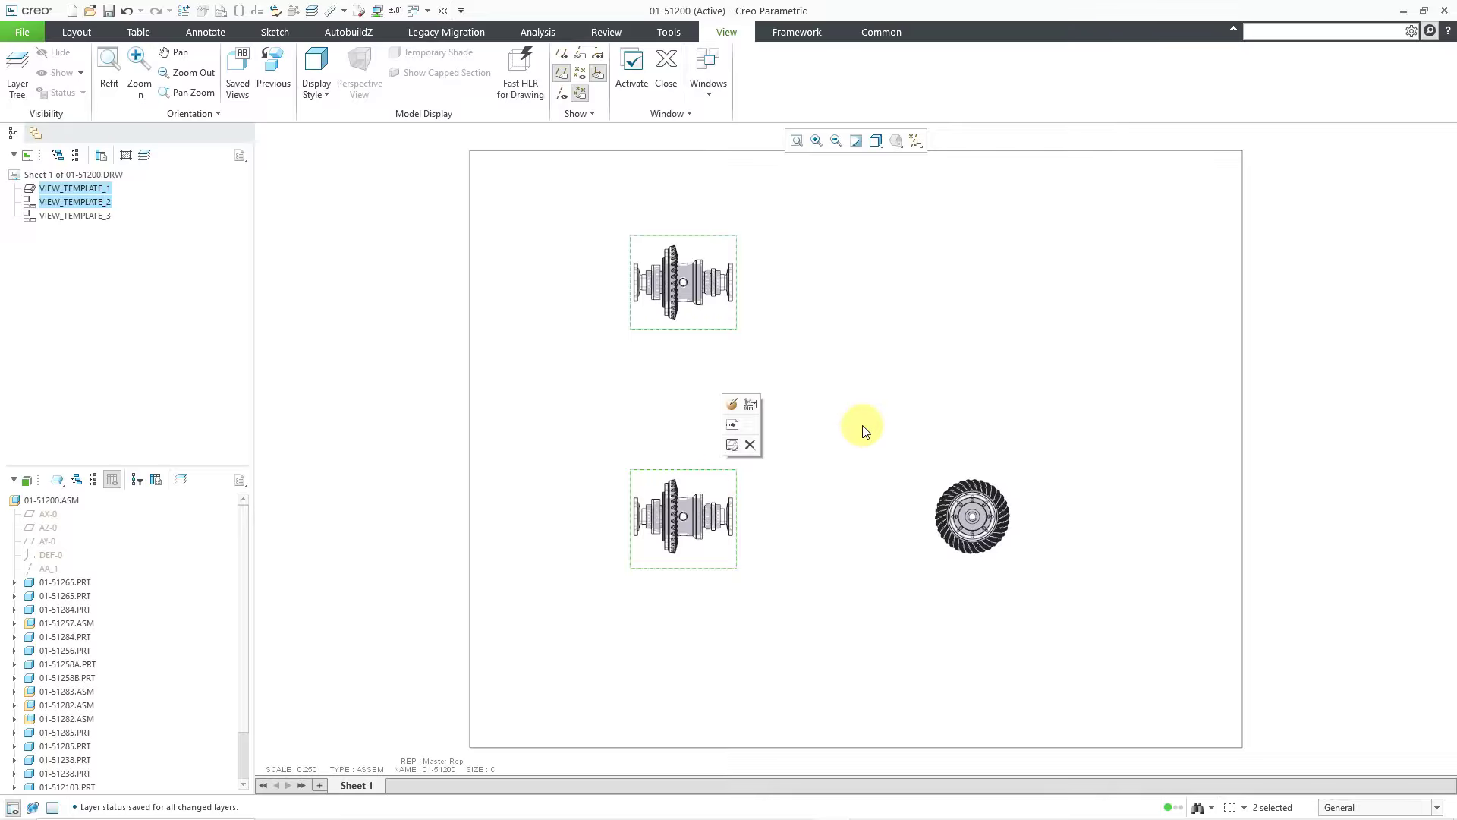
left_click(990, 473, "ctrl")
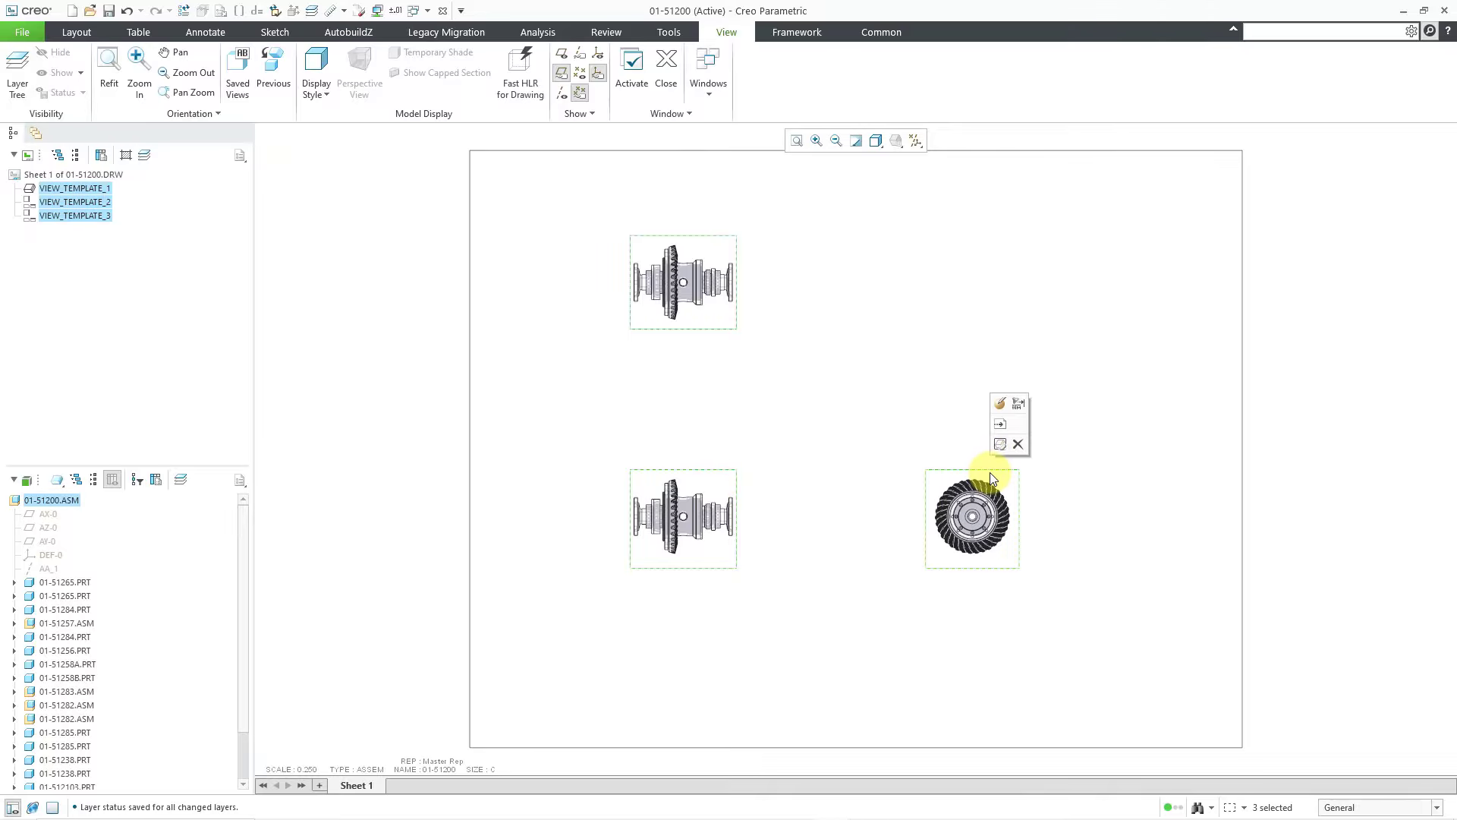
left_click(1002, 409)
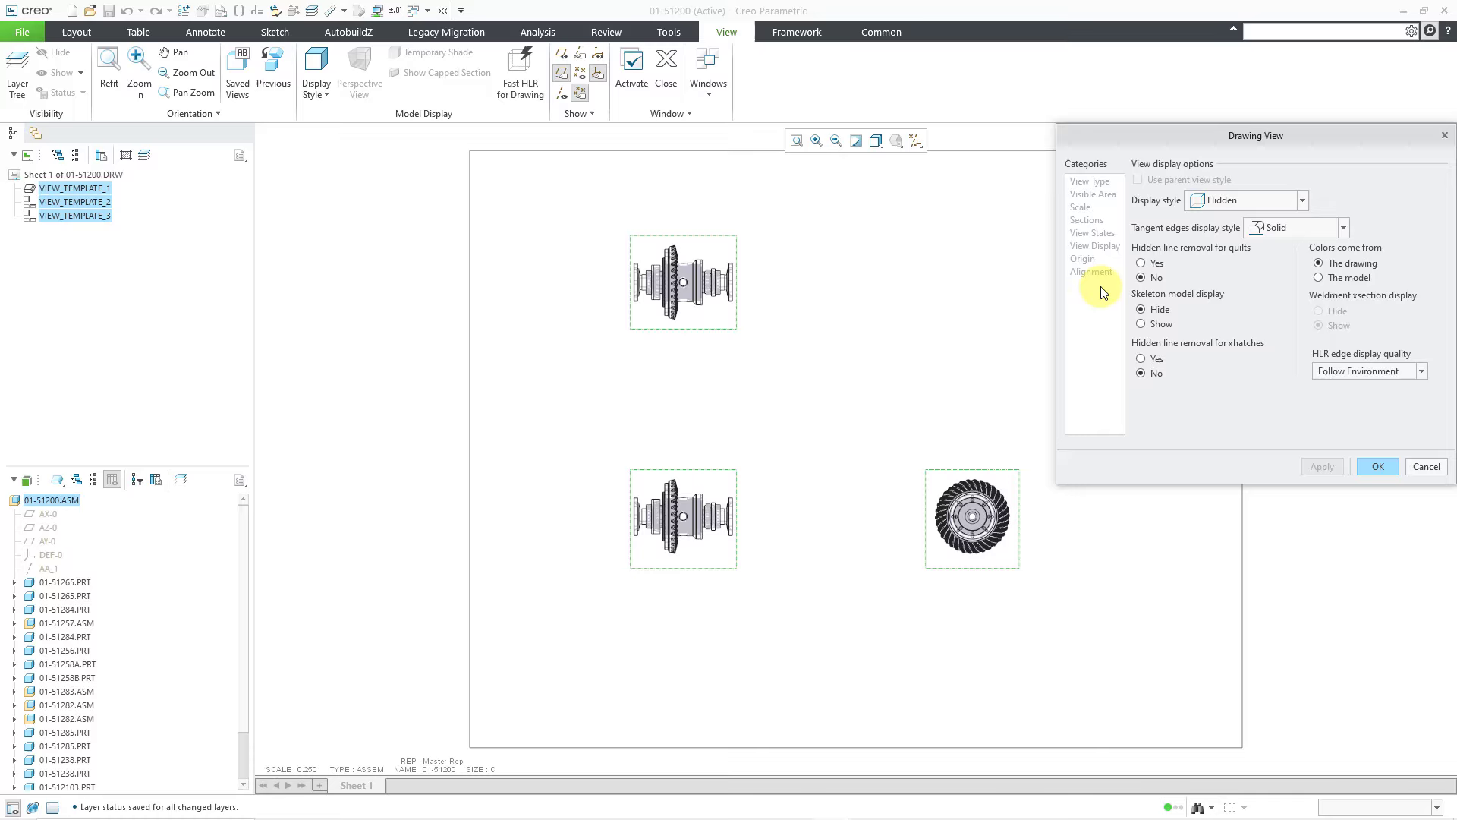
left_click(1217, 202)
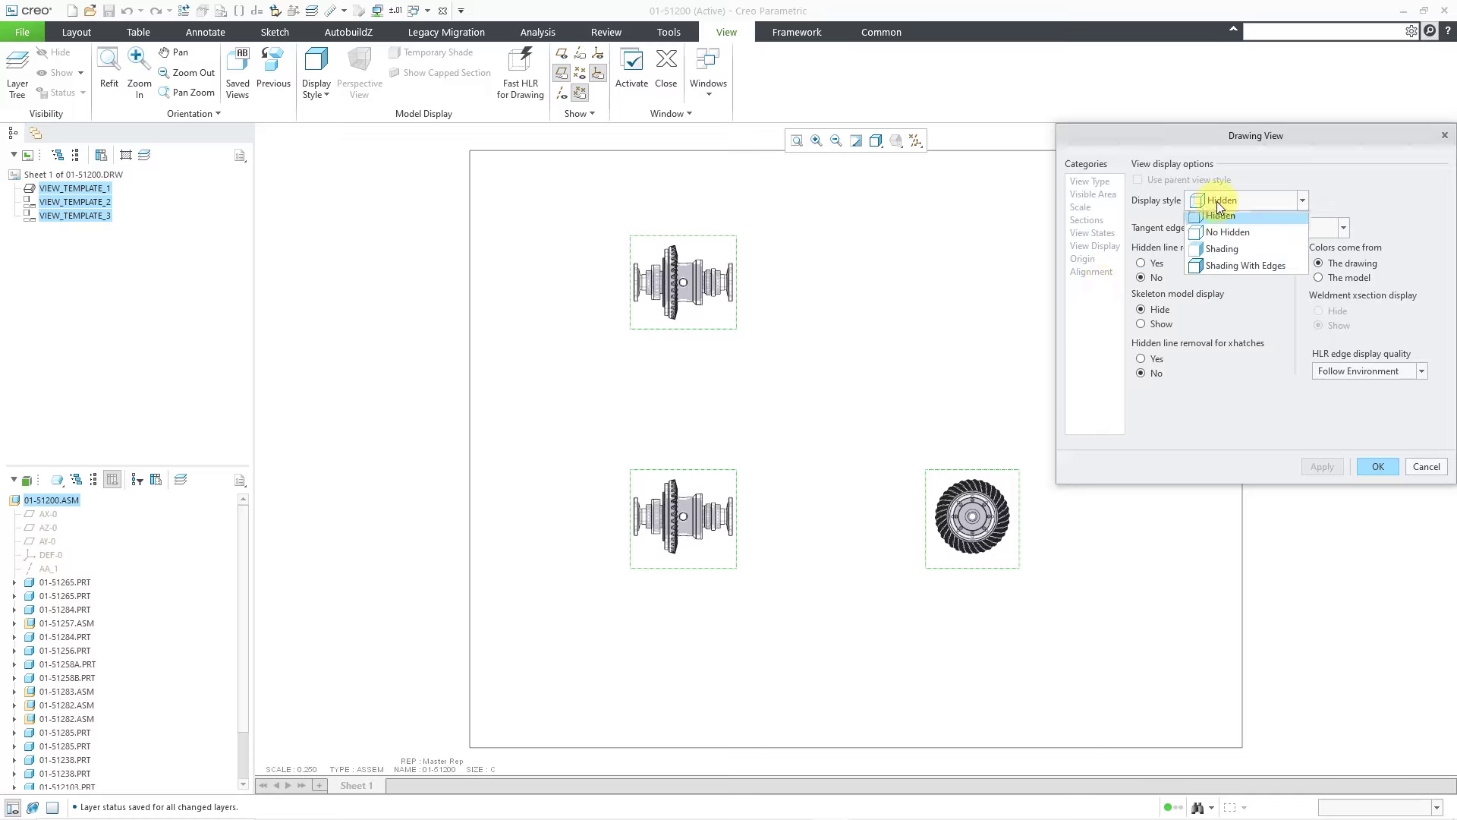
left_click(1245, 269)
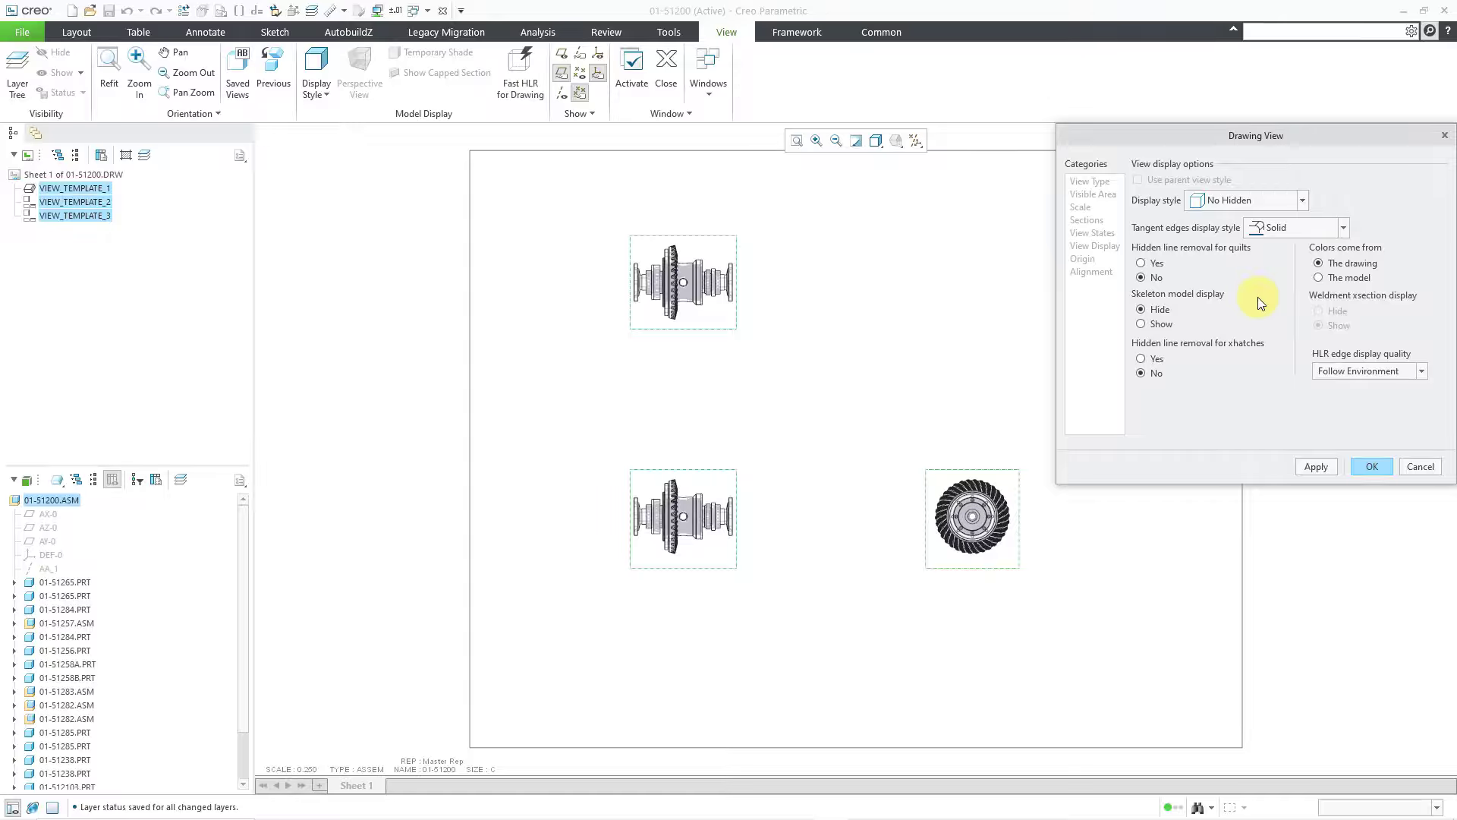
left_click(1372, 466)
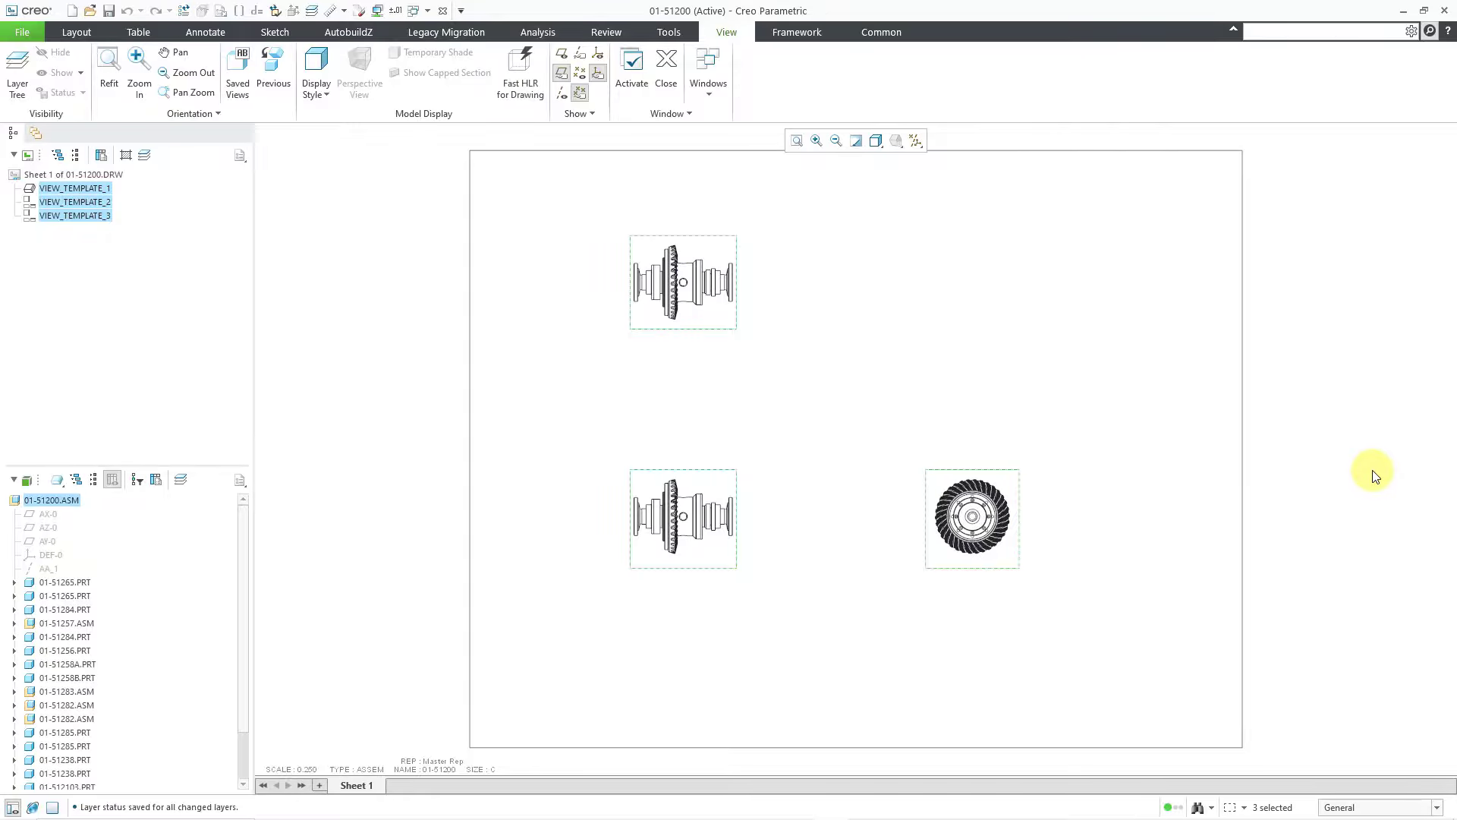
left_click(1053, 353)
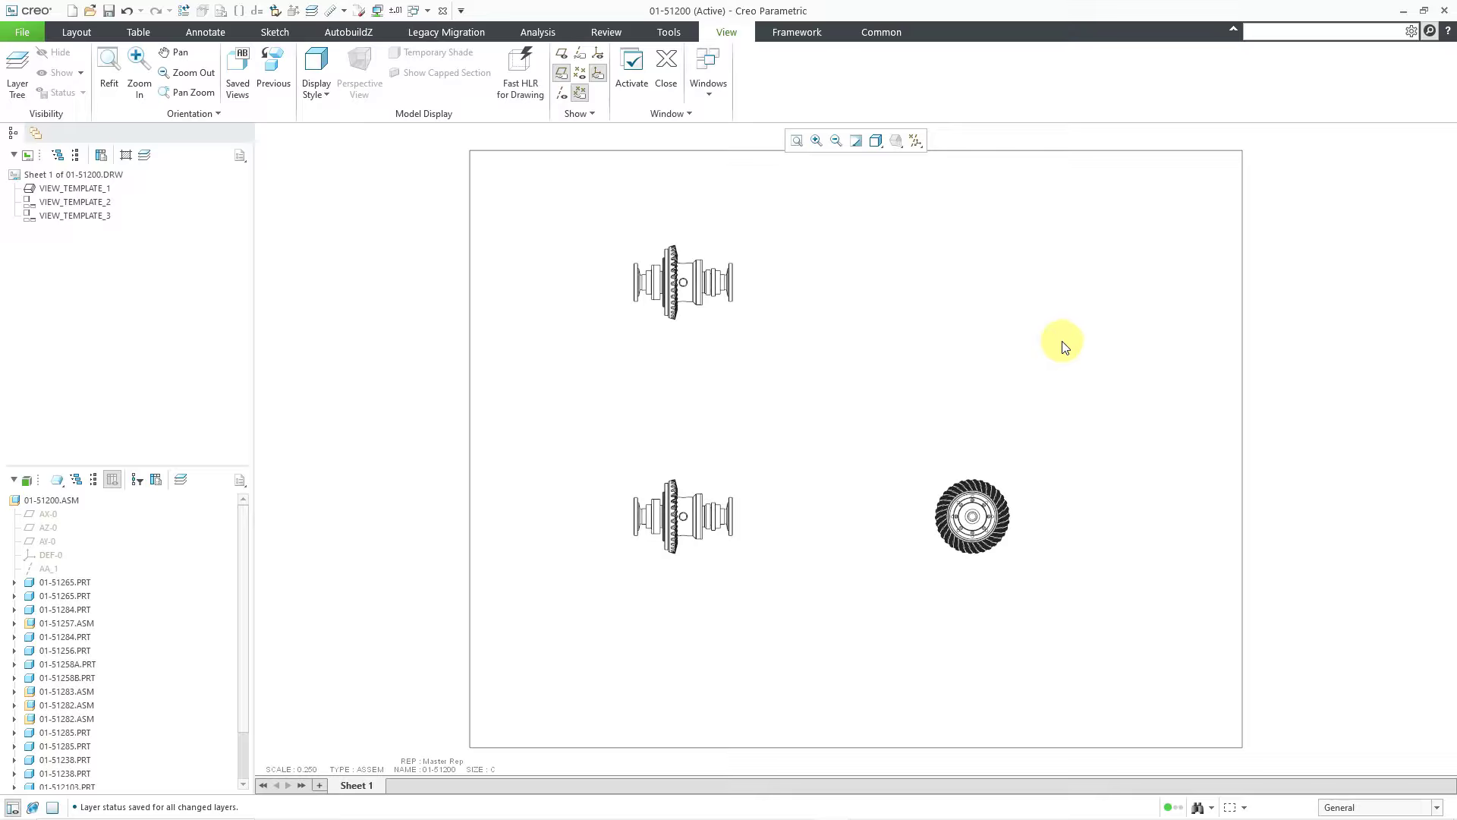
Set the drawing sheet scale to 0.5
double_click(312, 770)
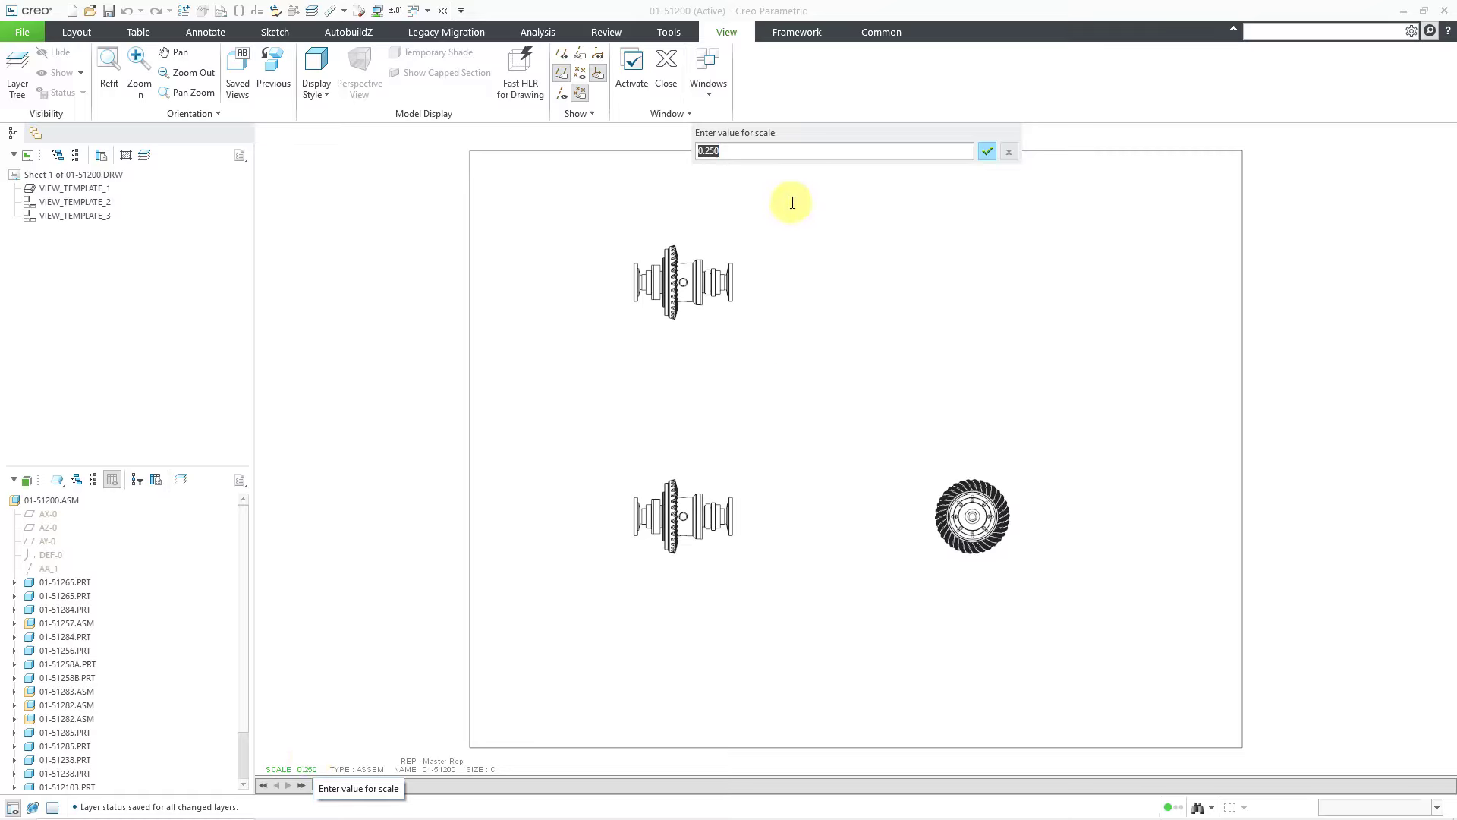
type(".5")
key("Return")
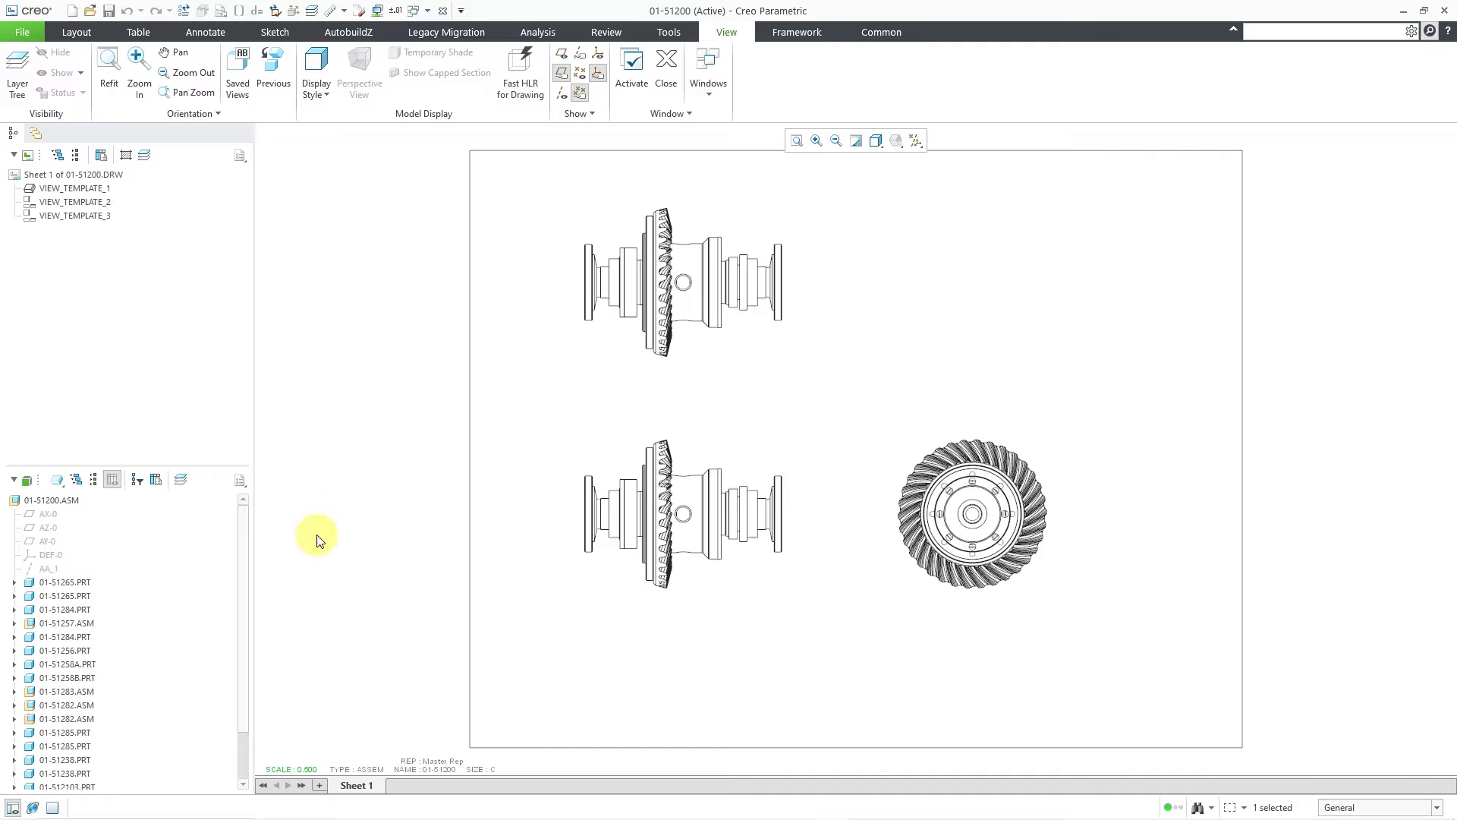
Assign the c_pds_assy.frm format from the working directory to Sheet 1 in the sheet setup
mouse_move(372, 793)
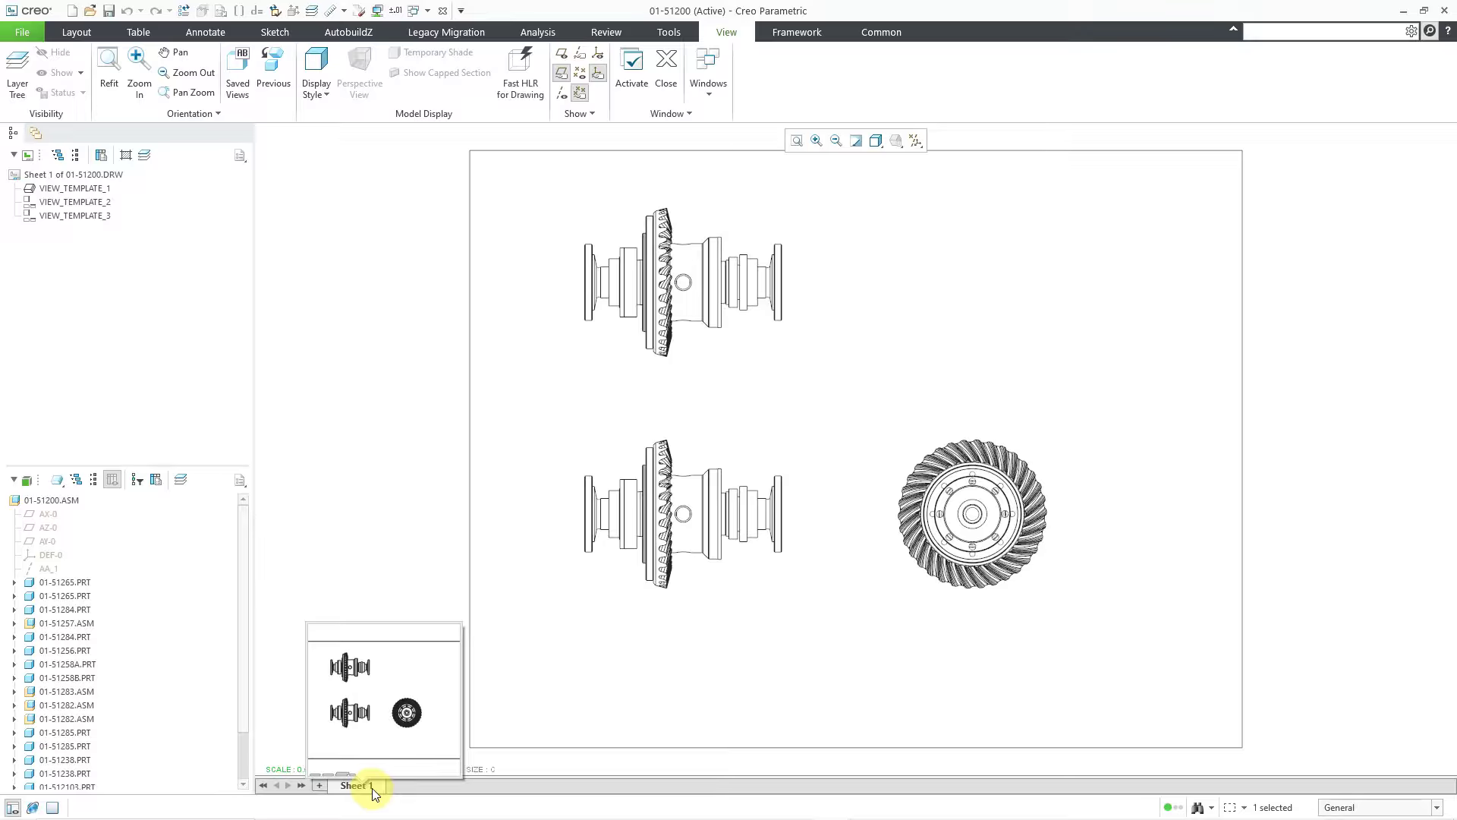
right_click(372, 788)
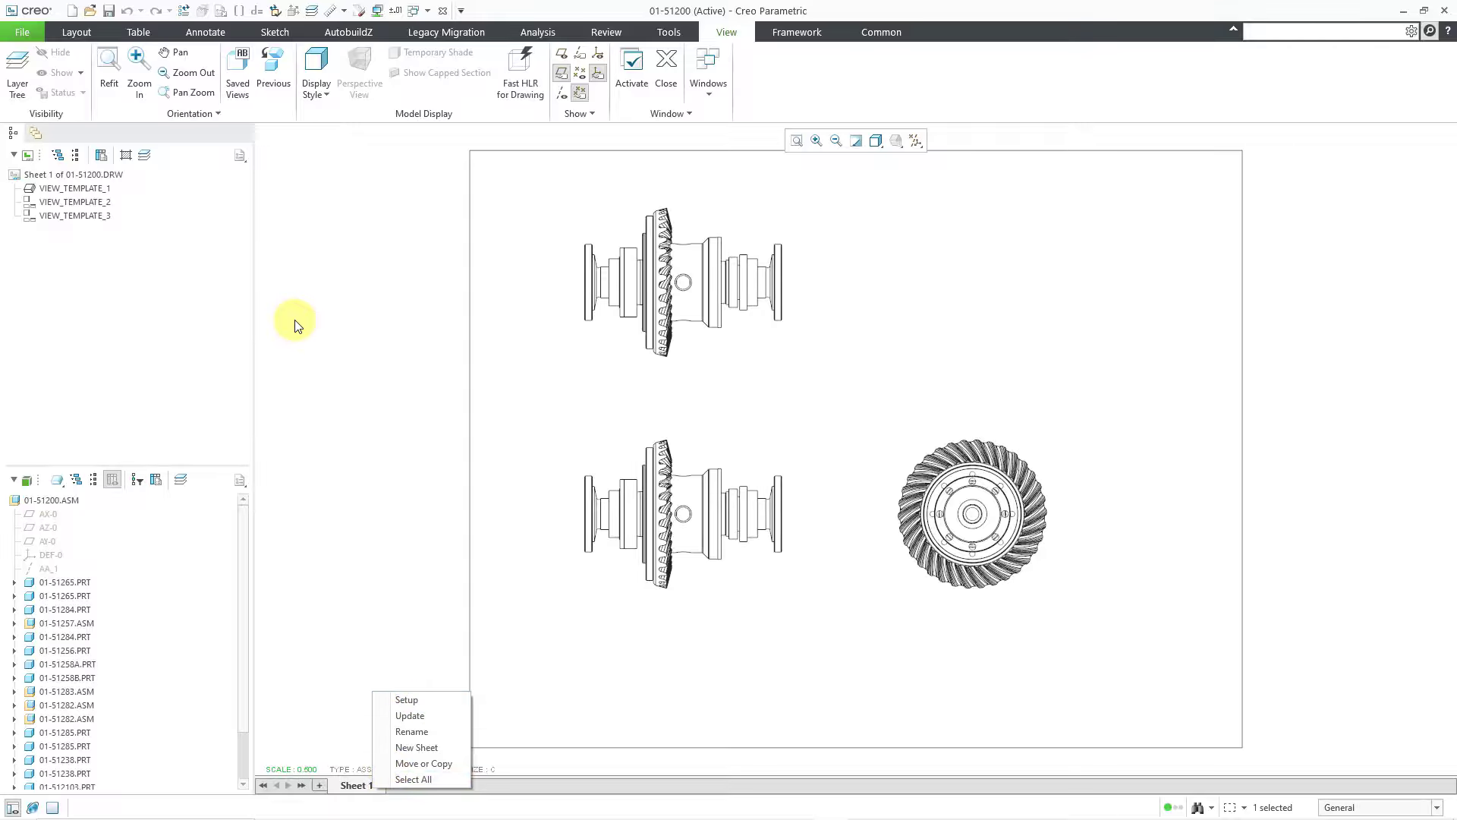
left_click(79, 33)
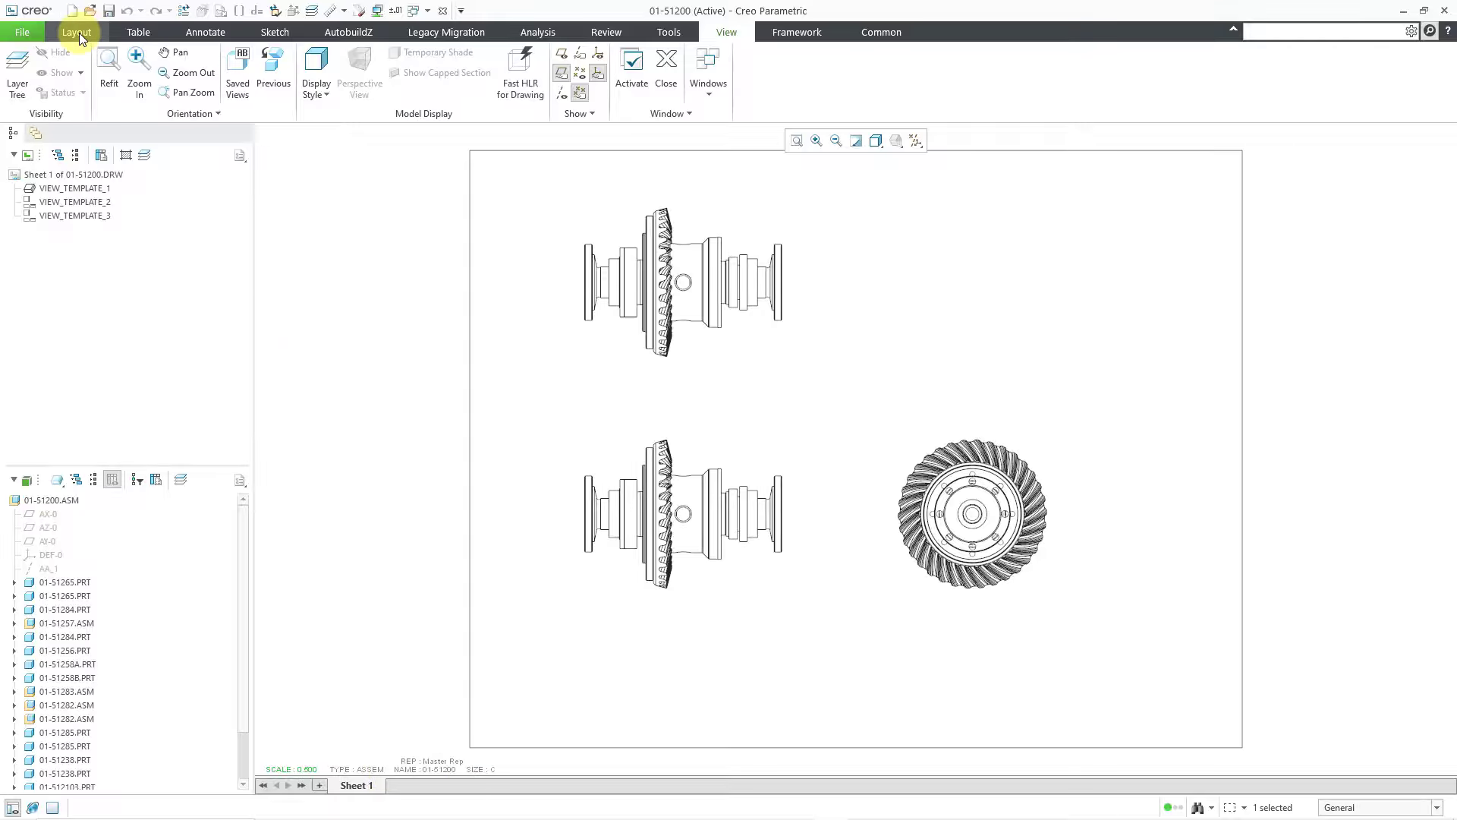
left_click(79, 33)
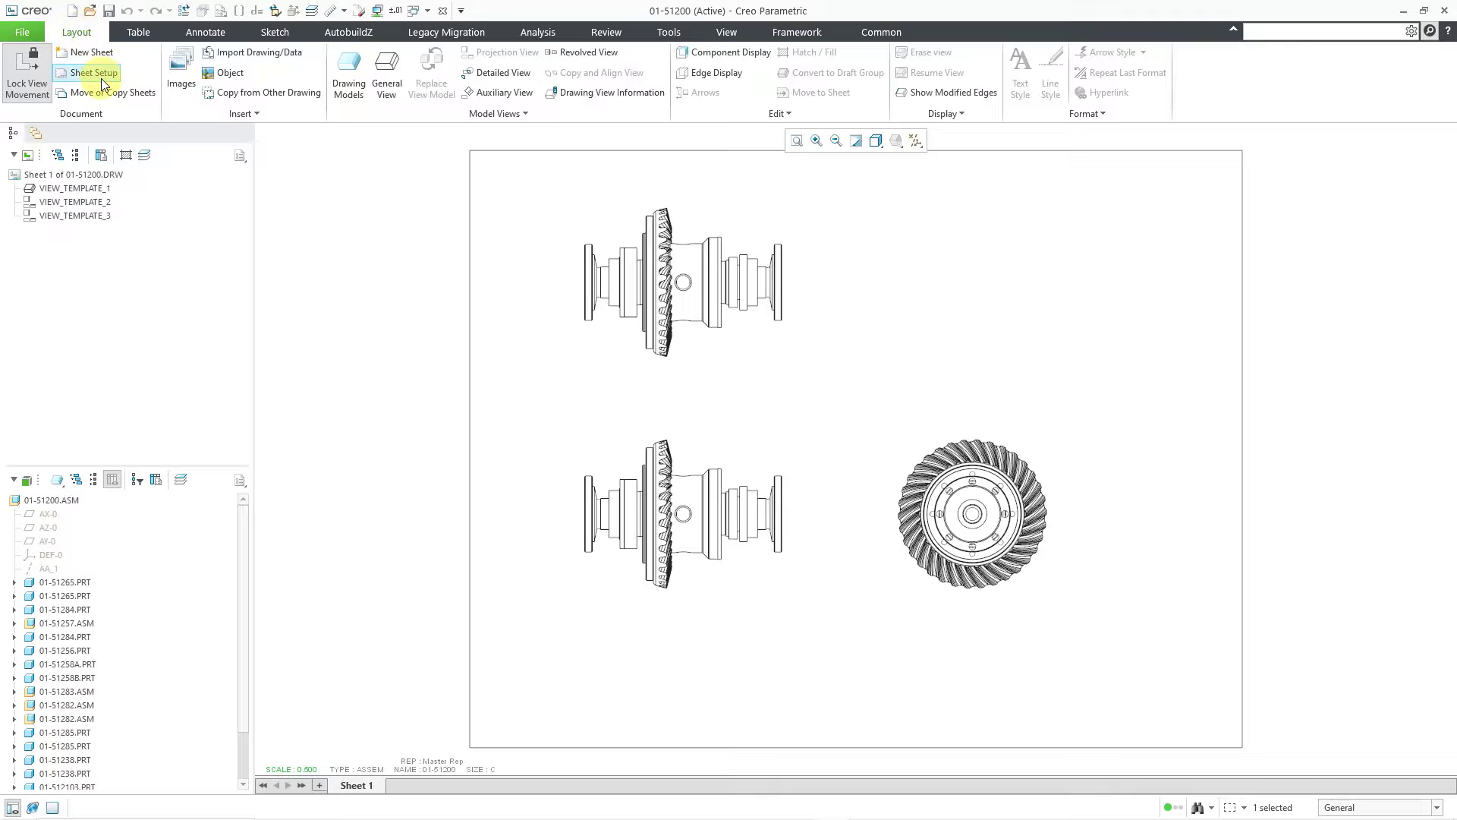
right_click(366, 786)
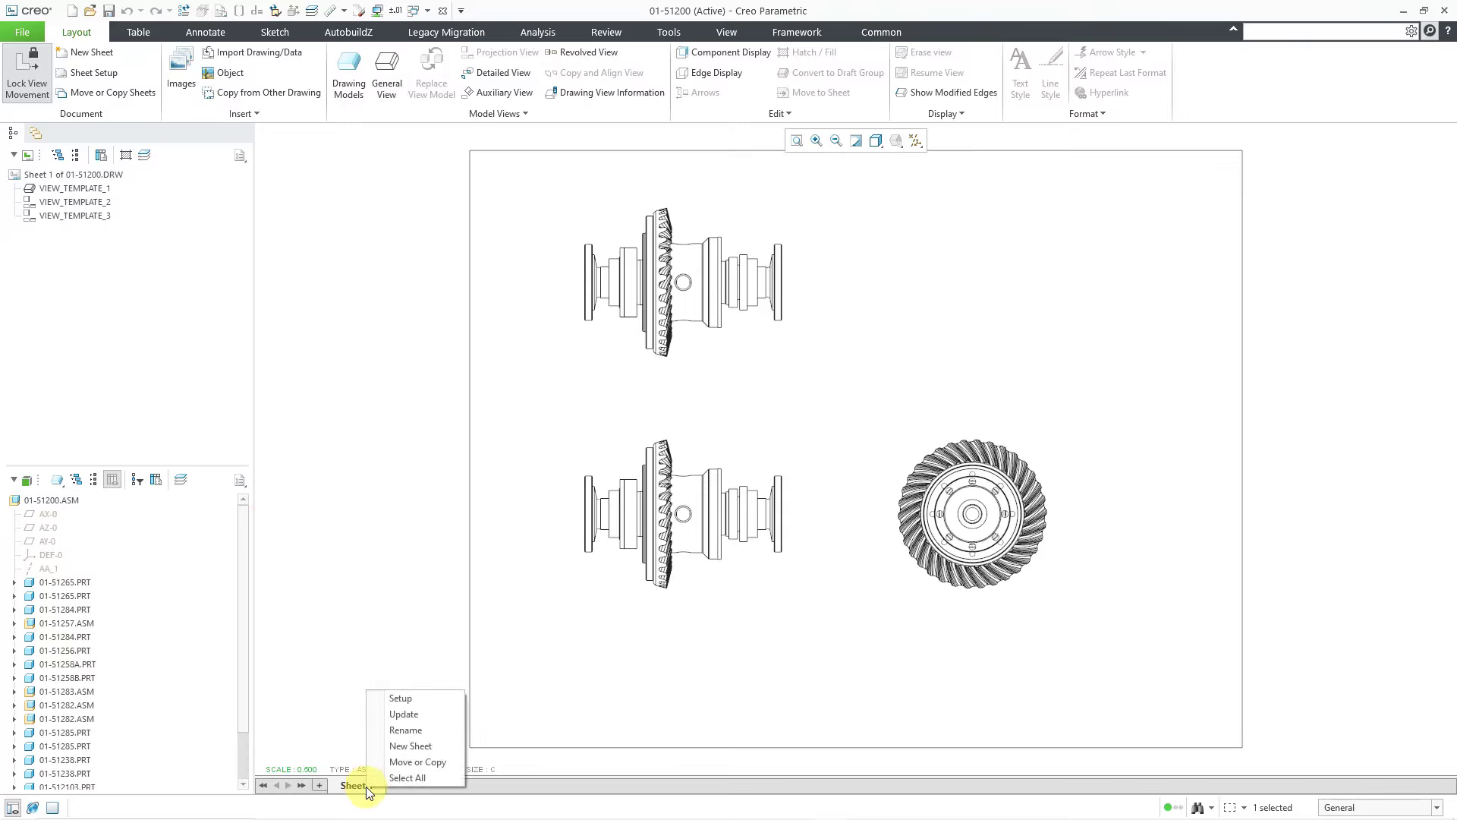
left_click(400, 698)
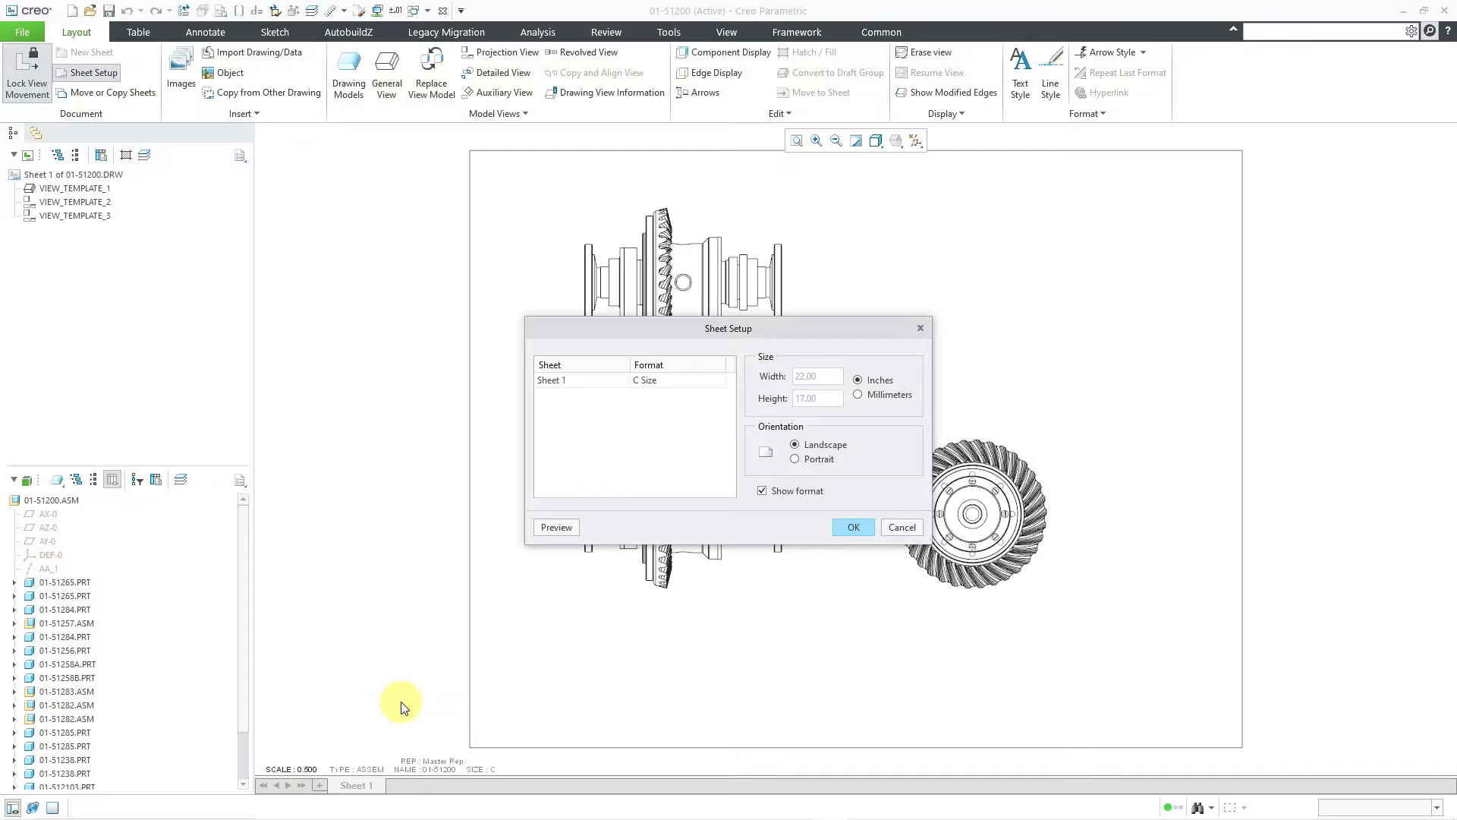
left_click(654, 381)
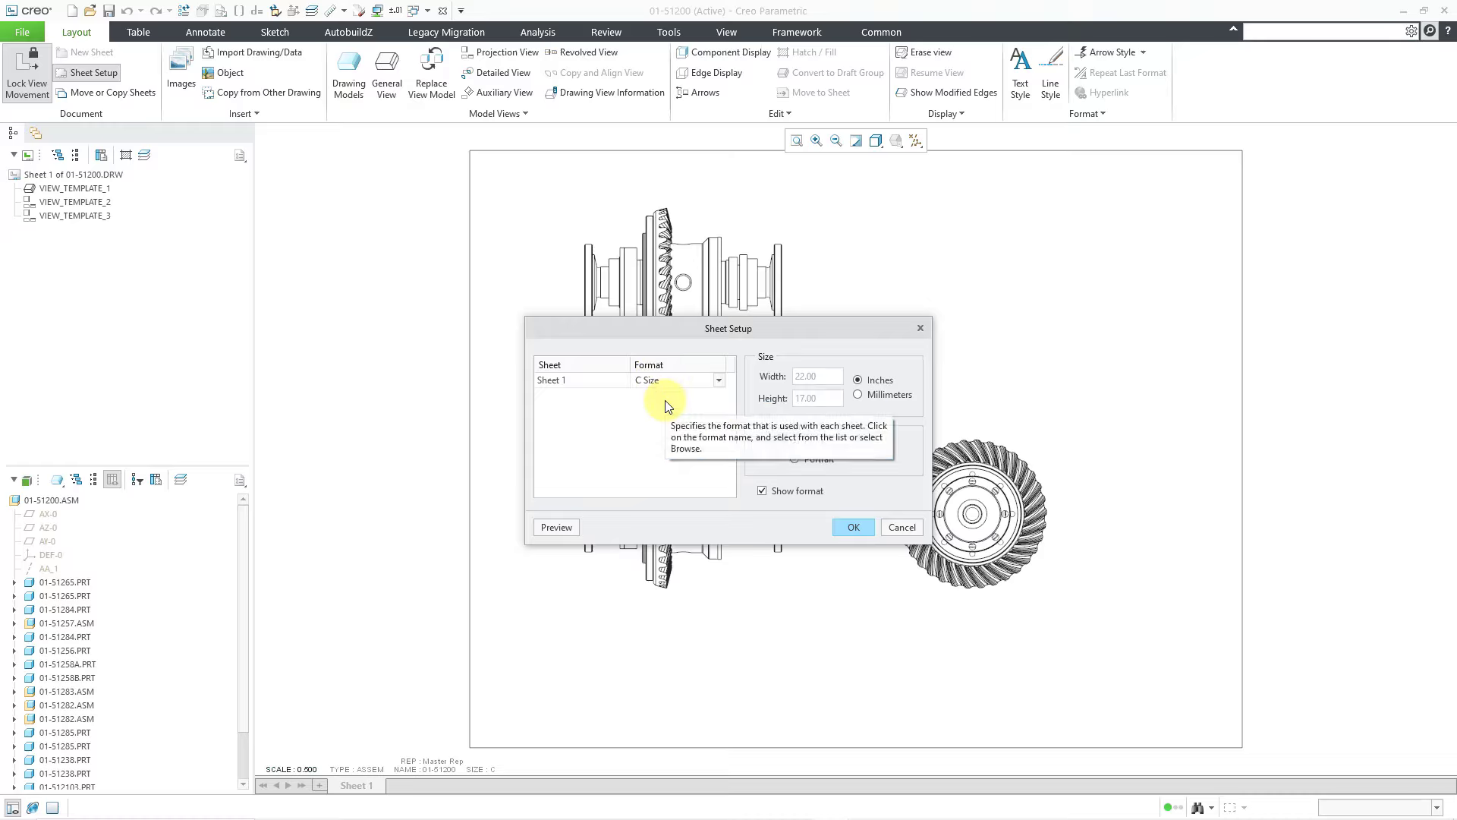
left_click(718, 380)
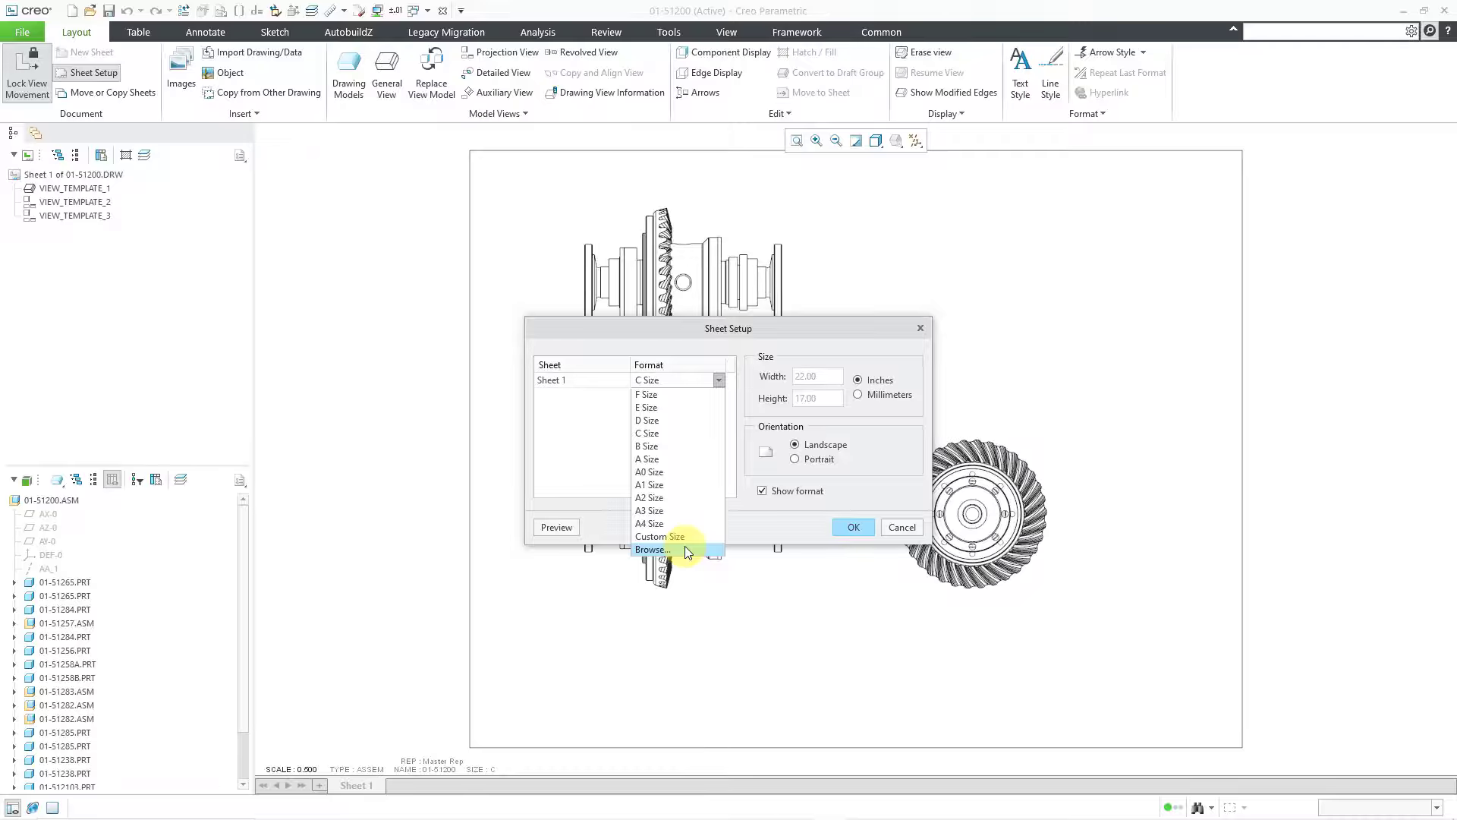
left_click(653, 548)
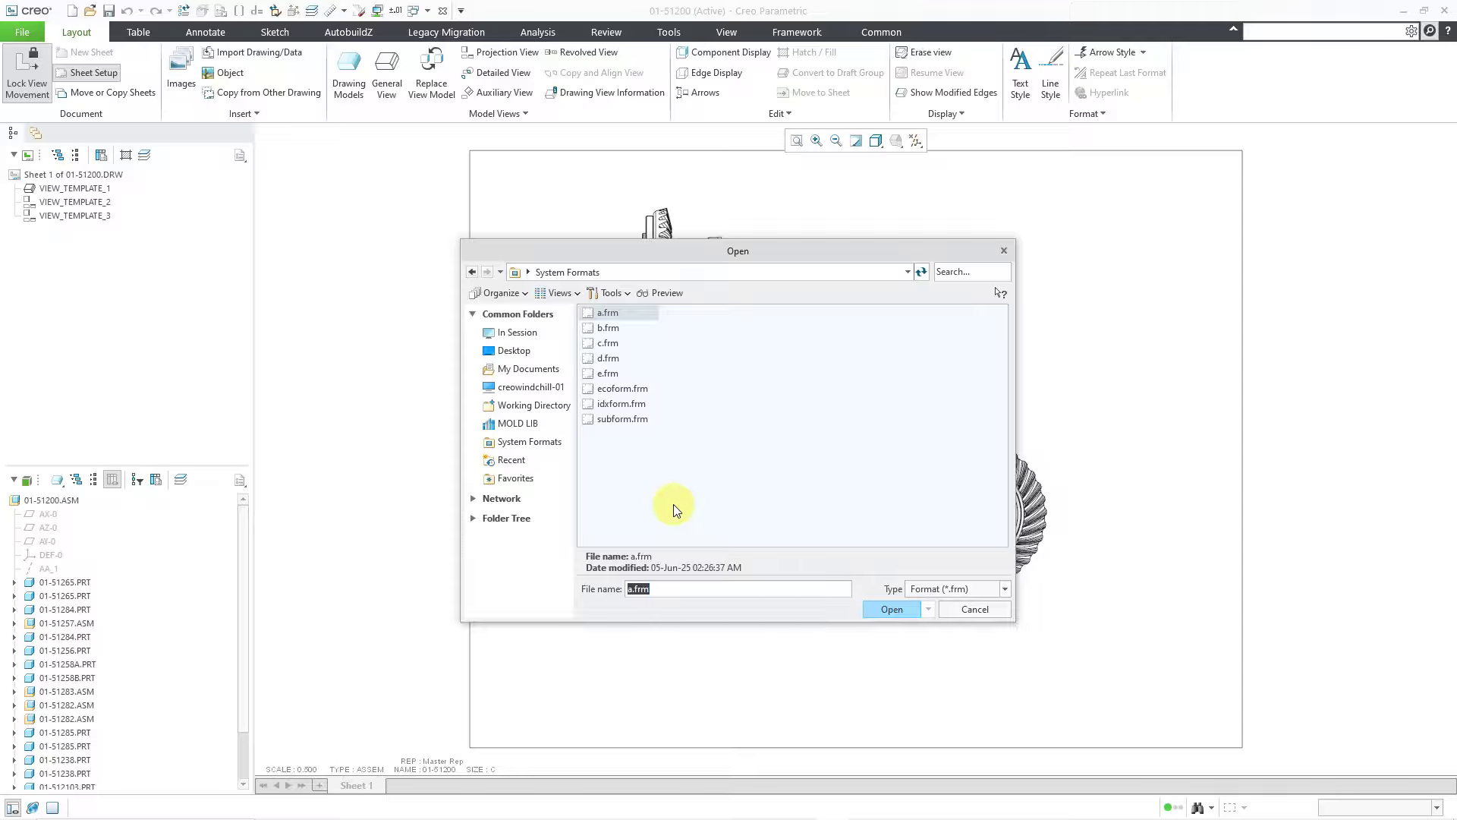
left_click(559, 410)
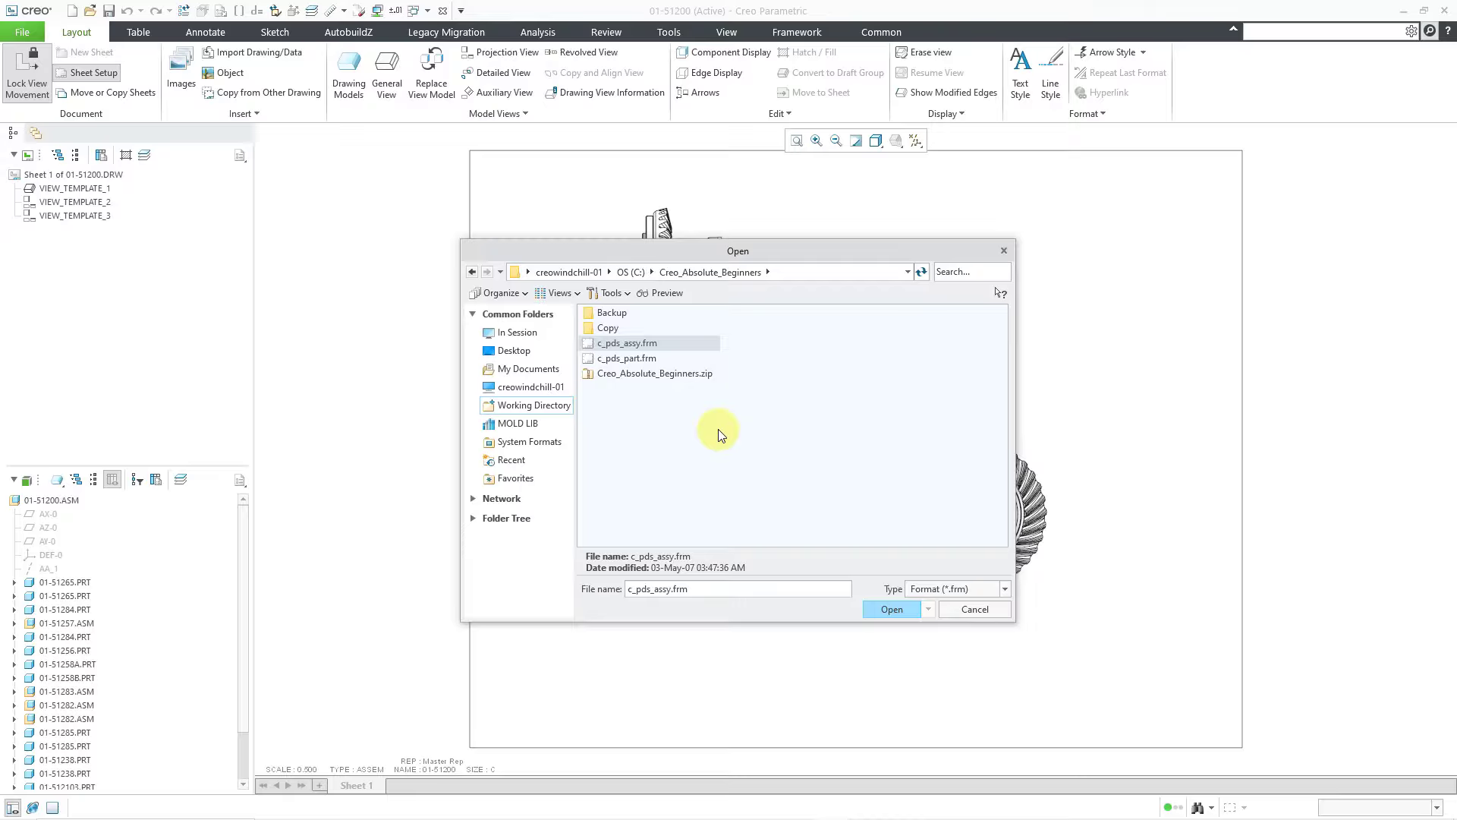
left_click(670, 346)
left_click(887, 610)
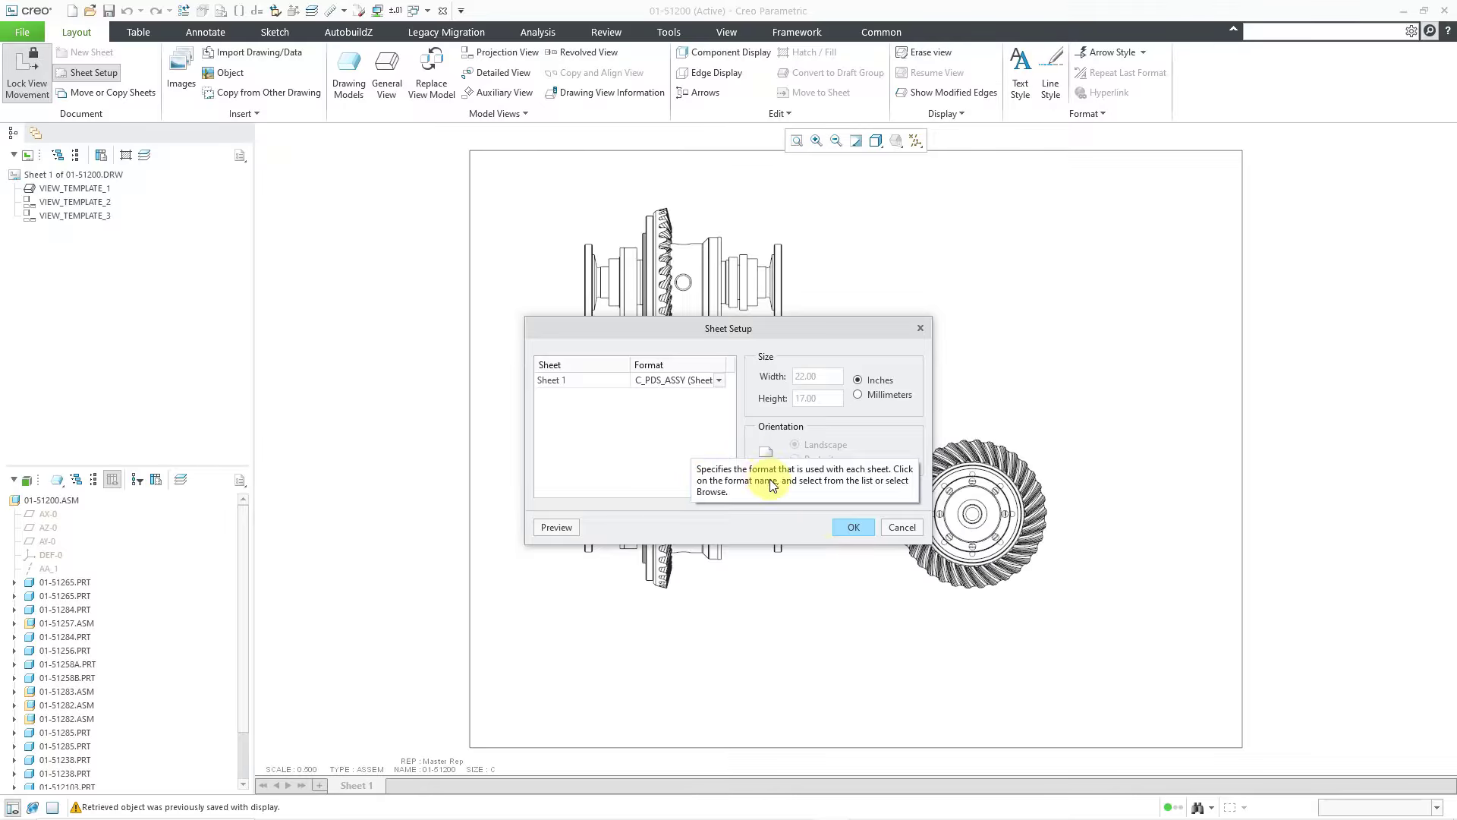
left_click(852, 529)
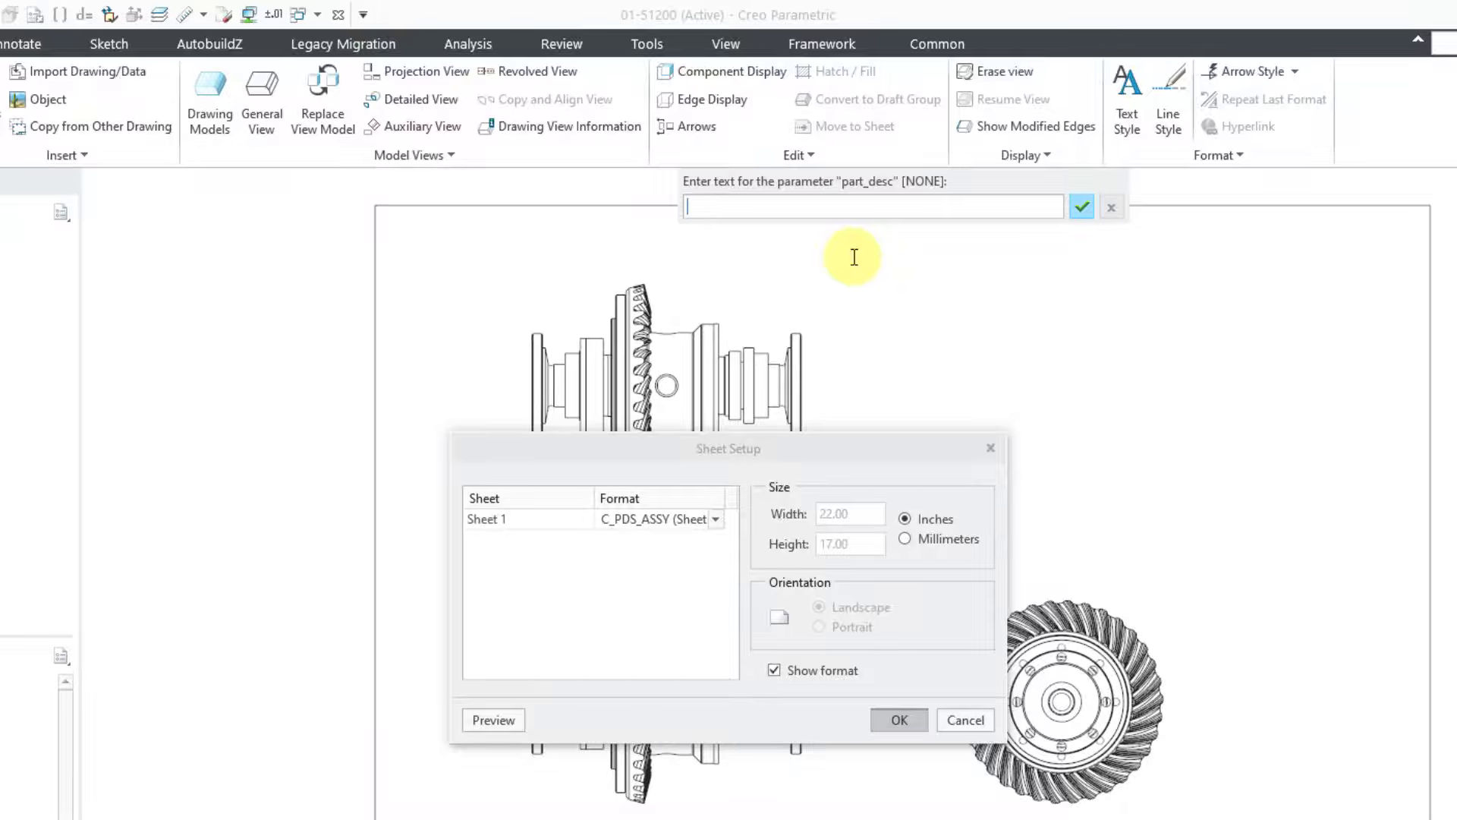
Enter the format parameters: part description Shaft Assembly, revision A and version 1
type("Shaft Assembly")
key("Return")
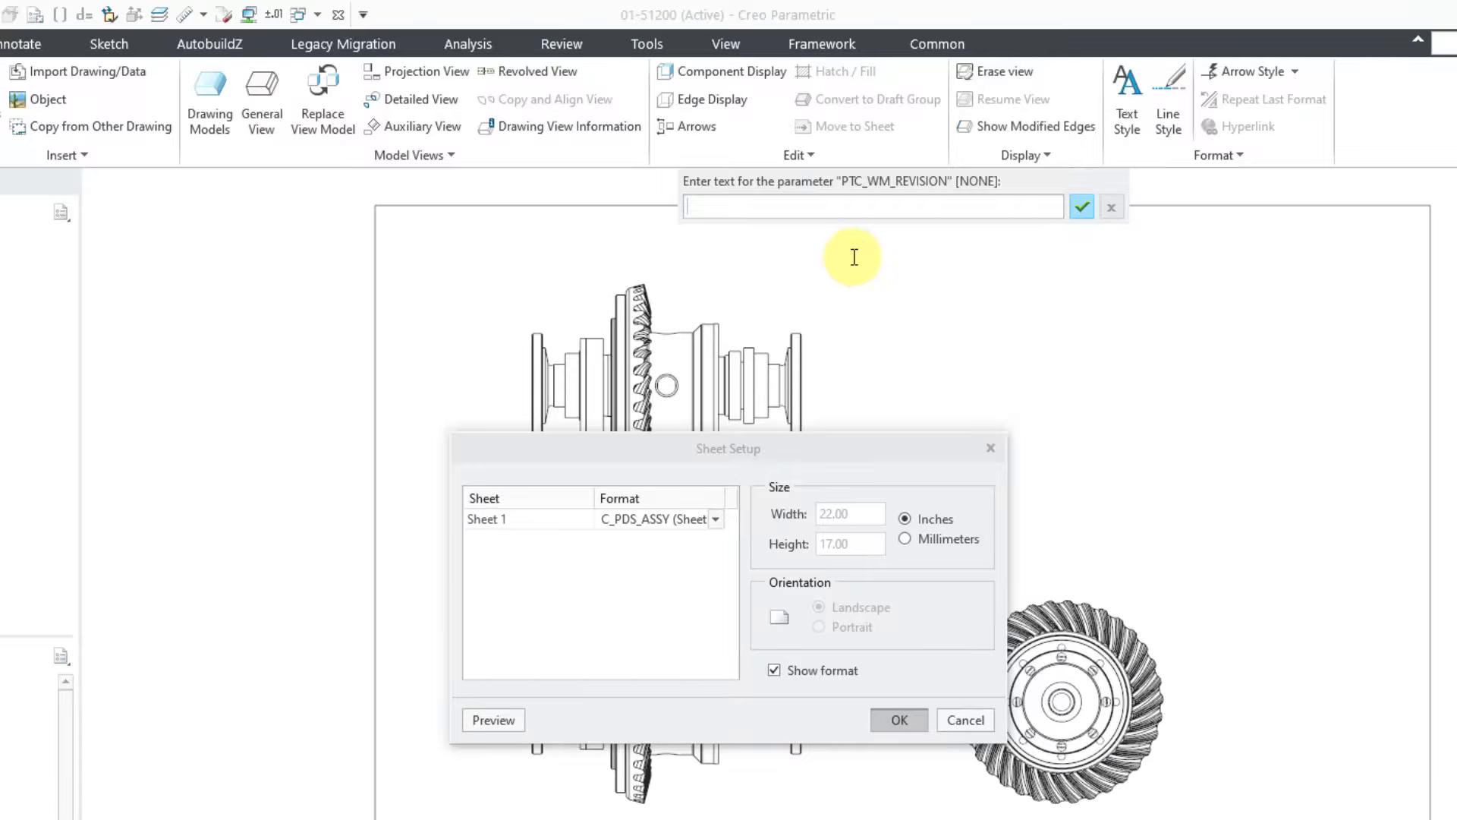
key("Return")
key("Return")
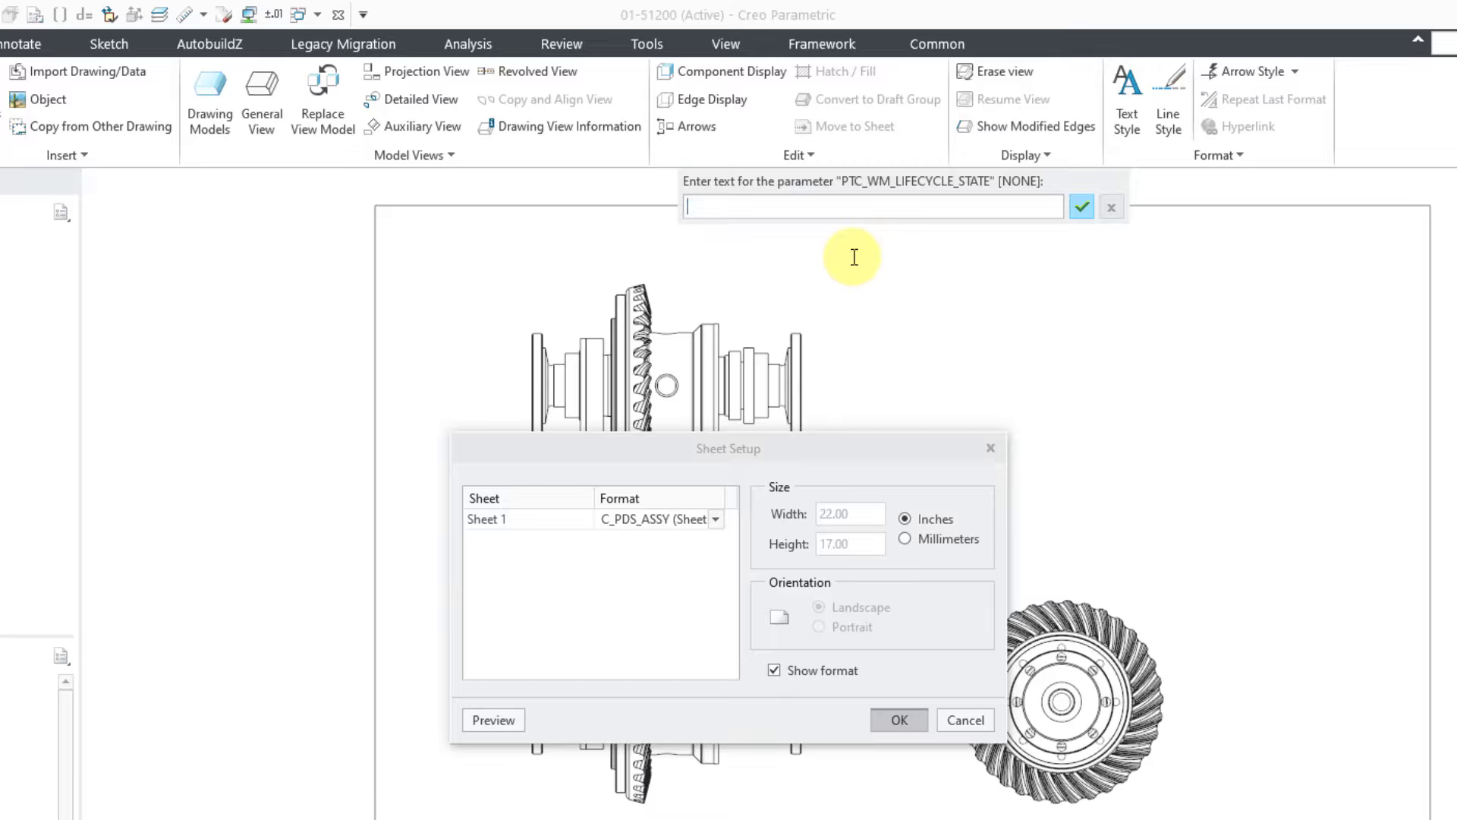
Set the lifecycle state to Released, leave the modified-on date blank and enter the modifier's user name
type("Released")
key("Return")
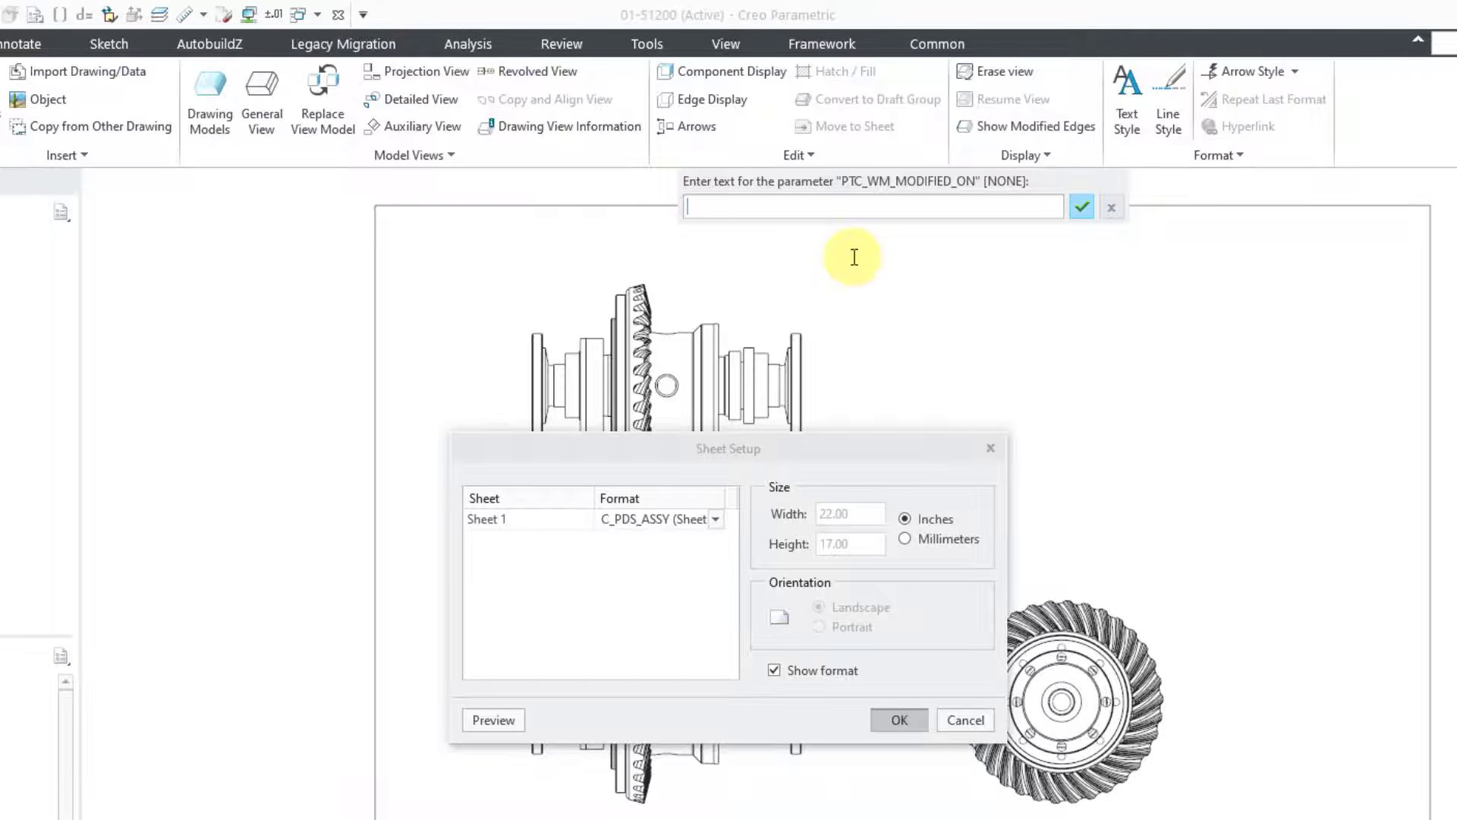
key("Return")
type("DMartin")
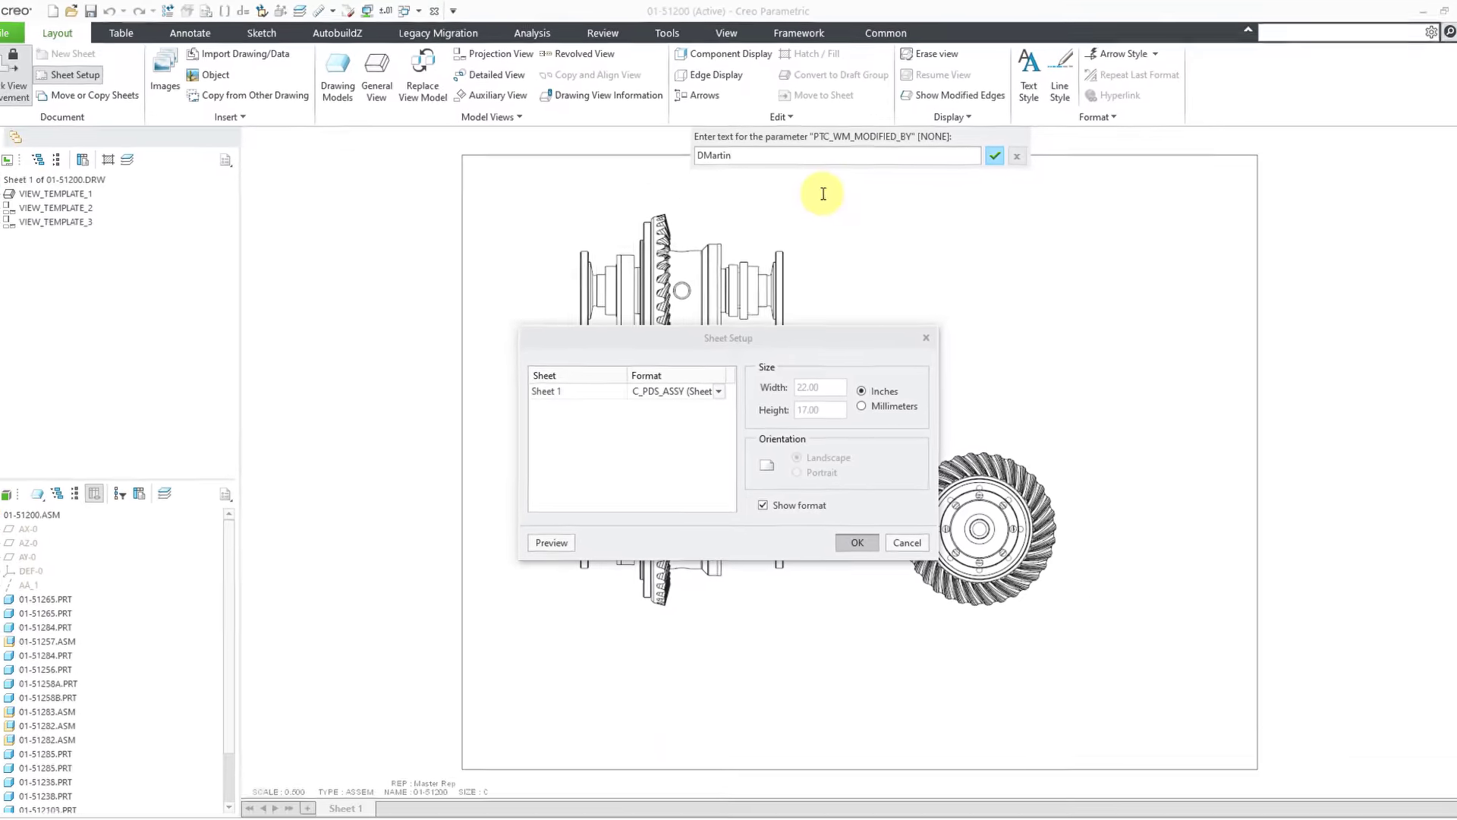
key("Return")
key("Return")
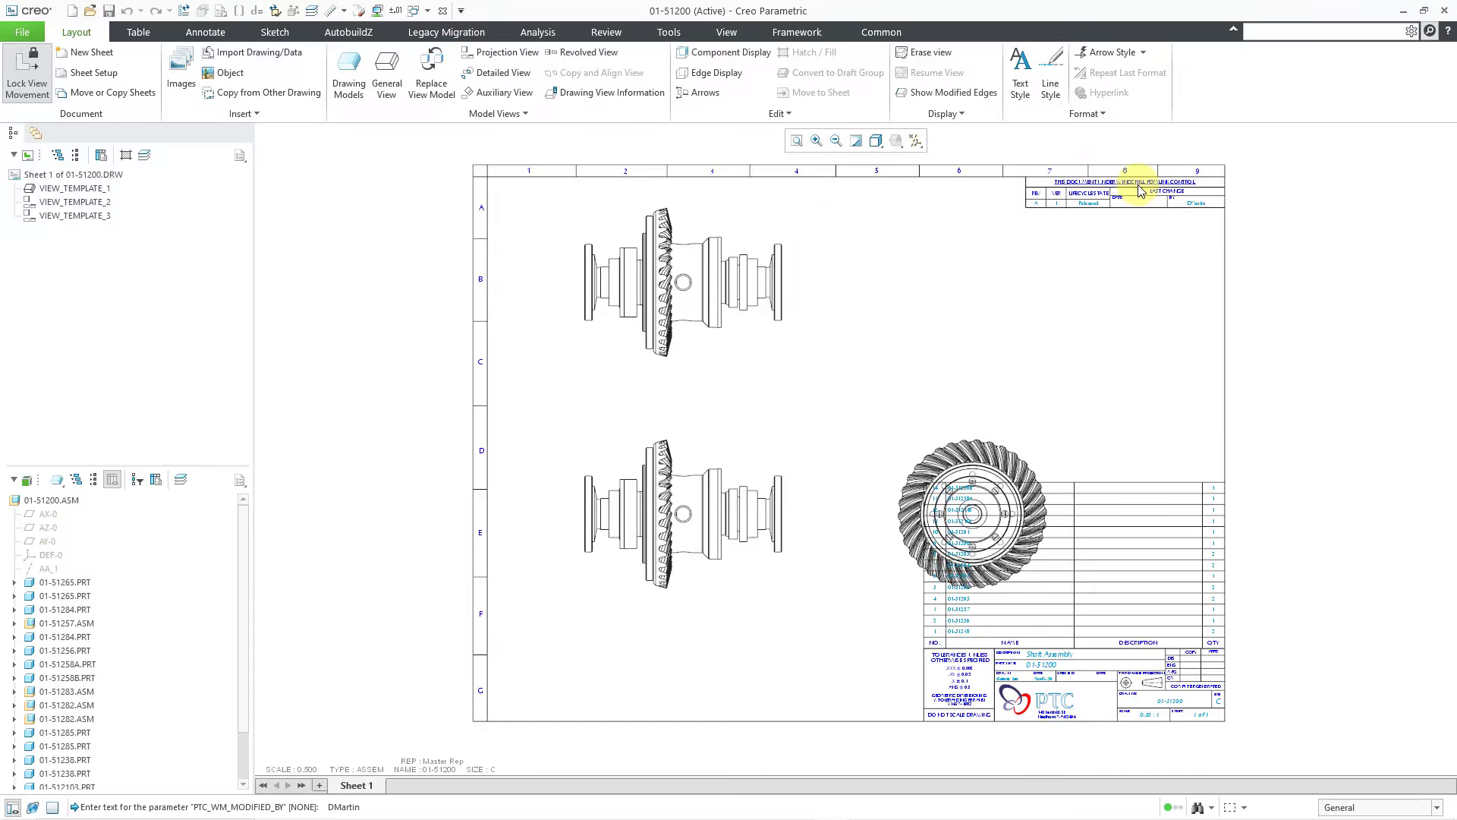
Examine the revision block, the parts list and the title block of the applied format
scroll(1142, 193, "down", 2)
scroll(1143, 192, "down", 2)
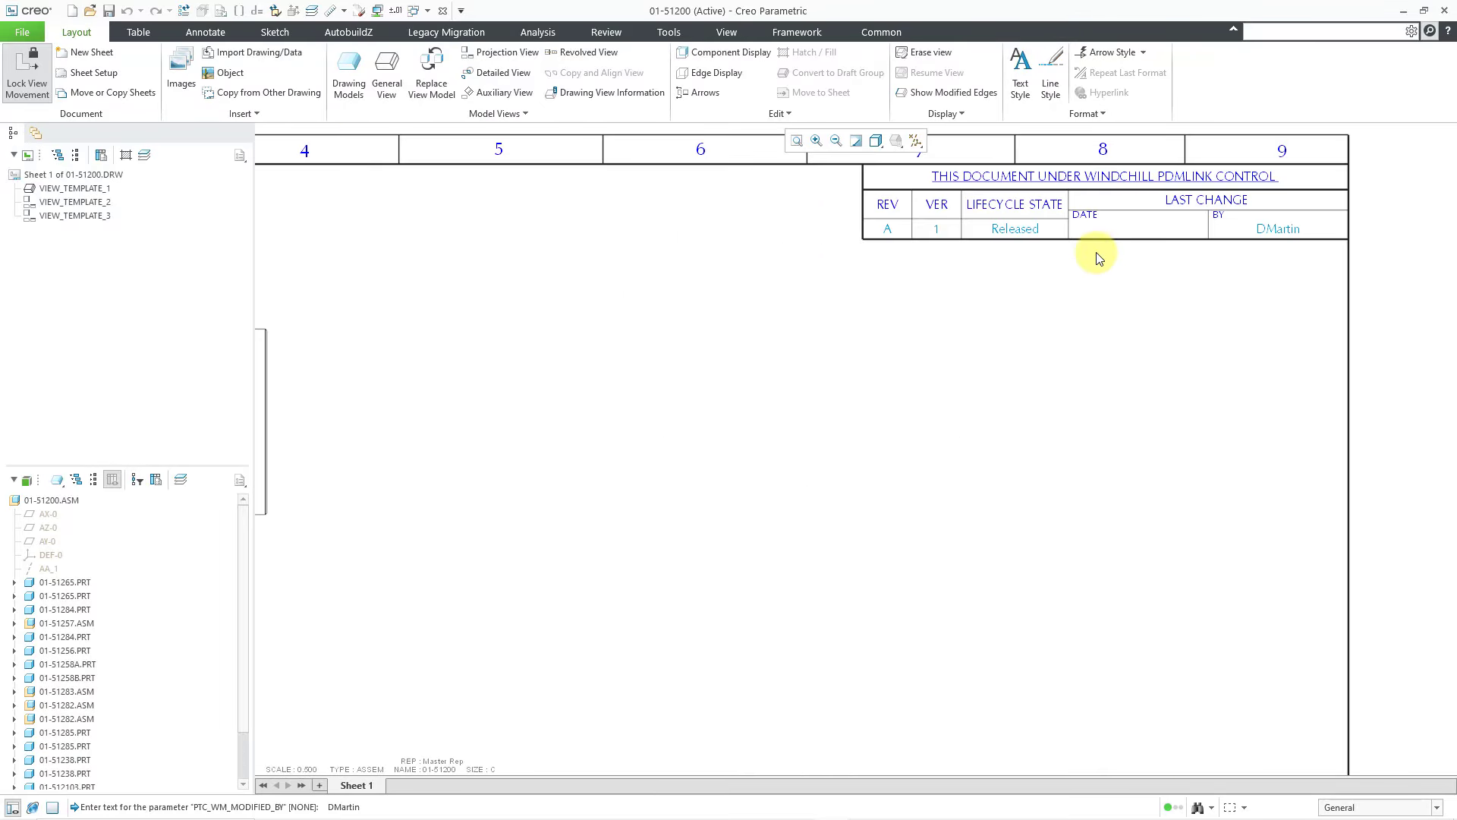
scroll(993, 244, "up", 4)
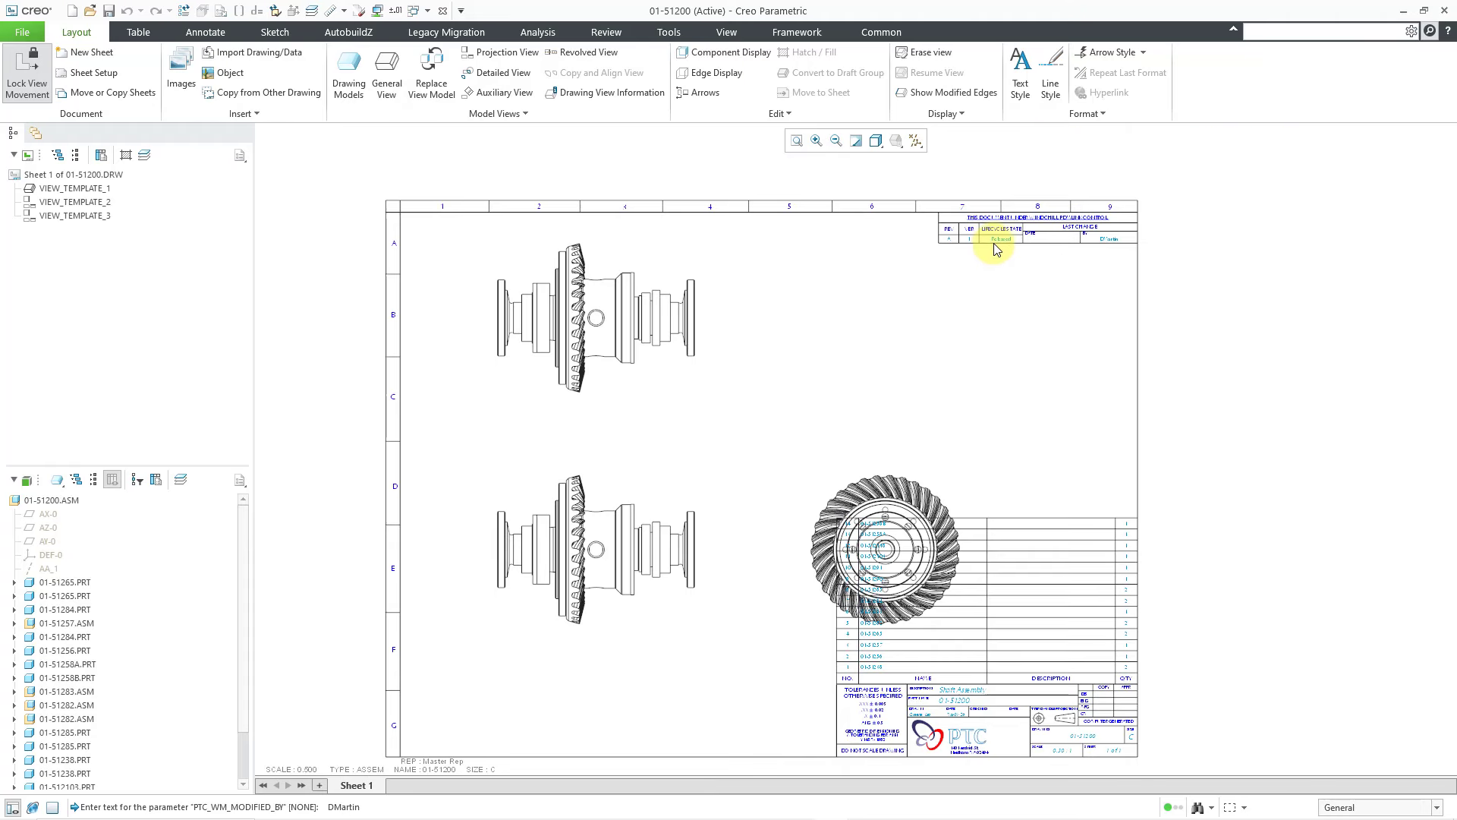
scroll(978, 464, "down", 1)
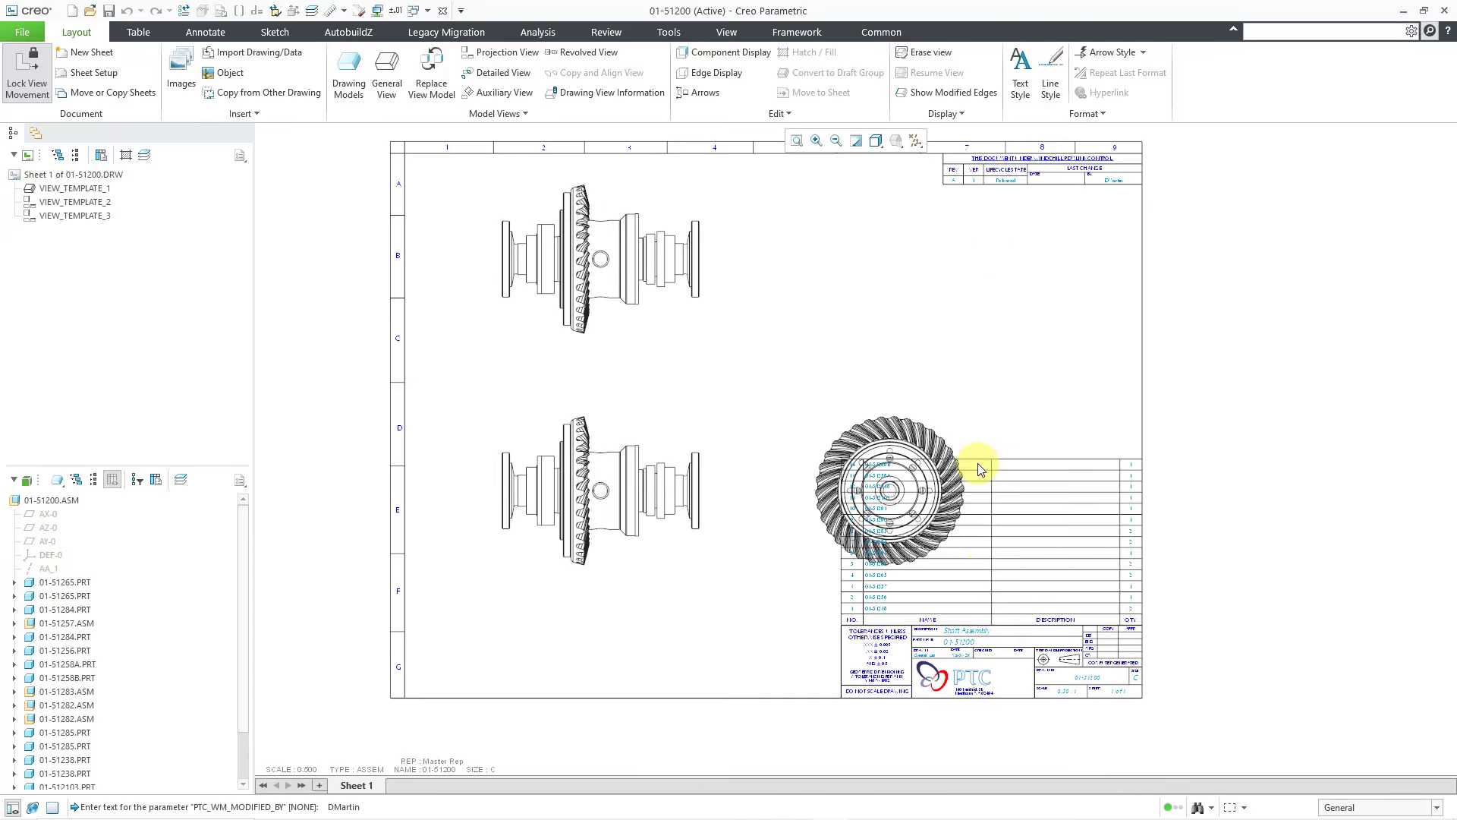
scroll(978, 635, "down", 5)
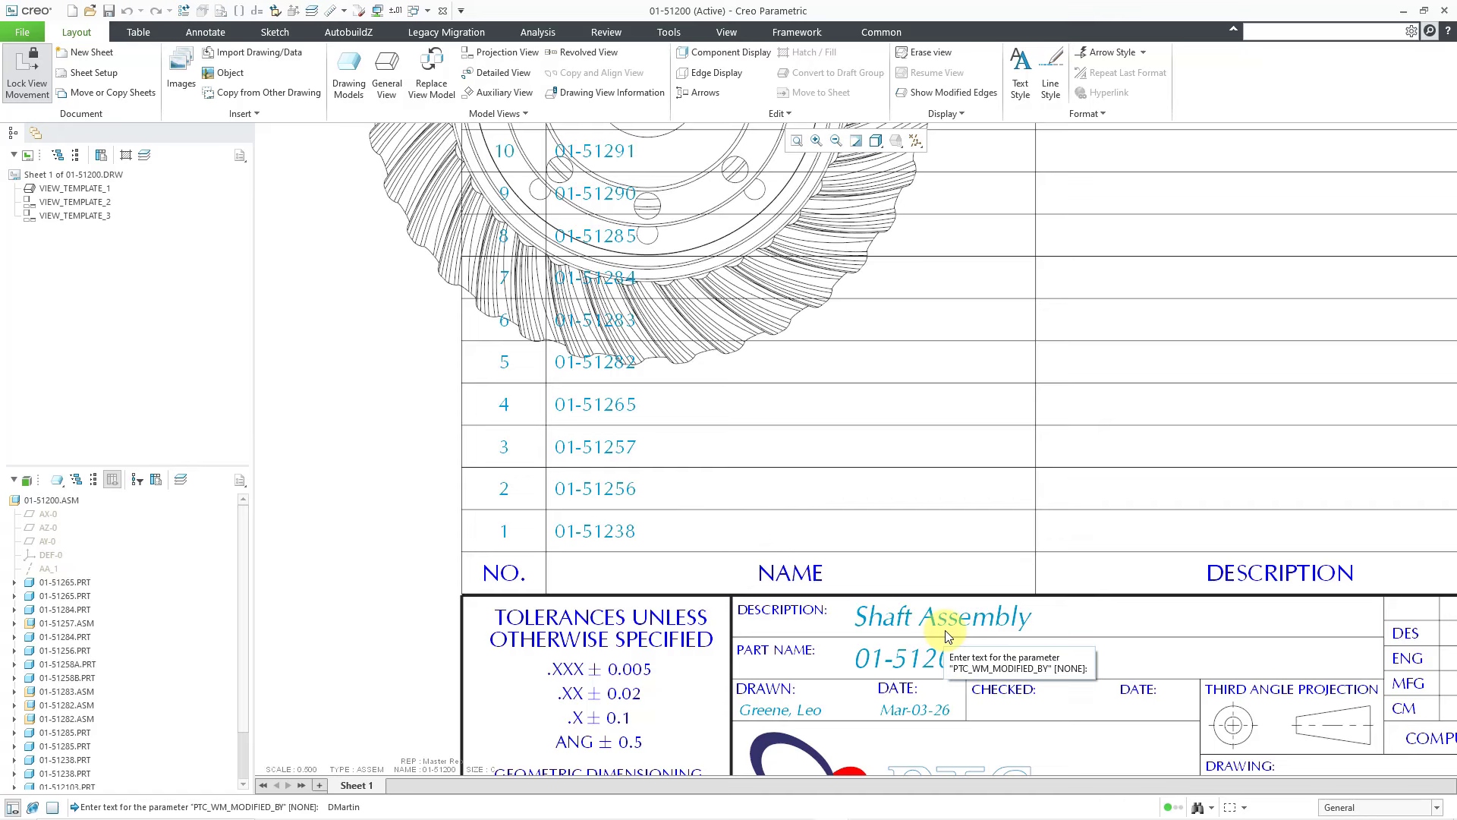
scroll(945, 630, "up", 6)
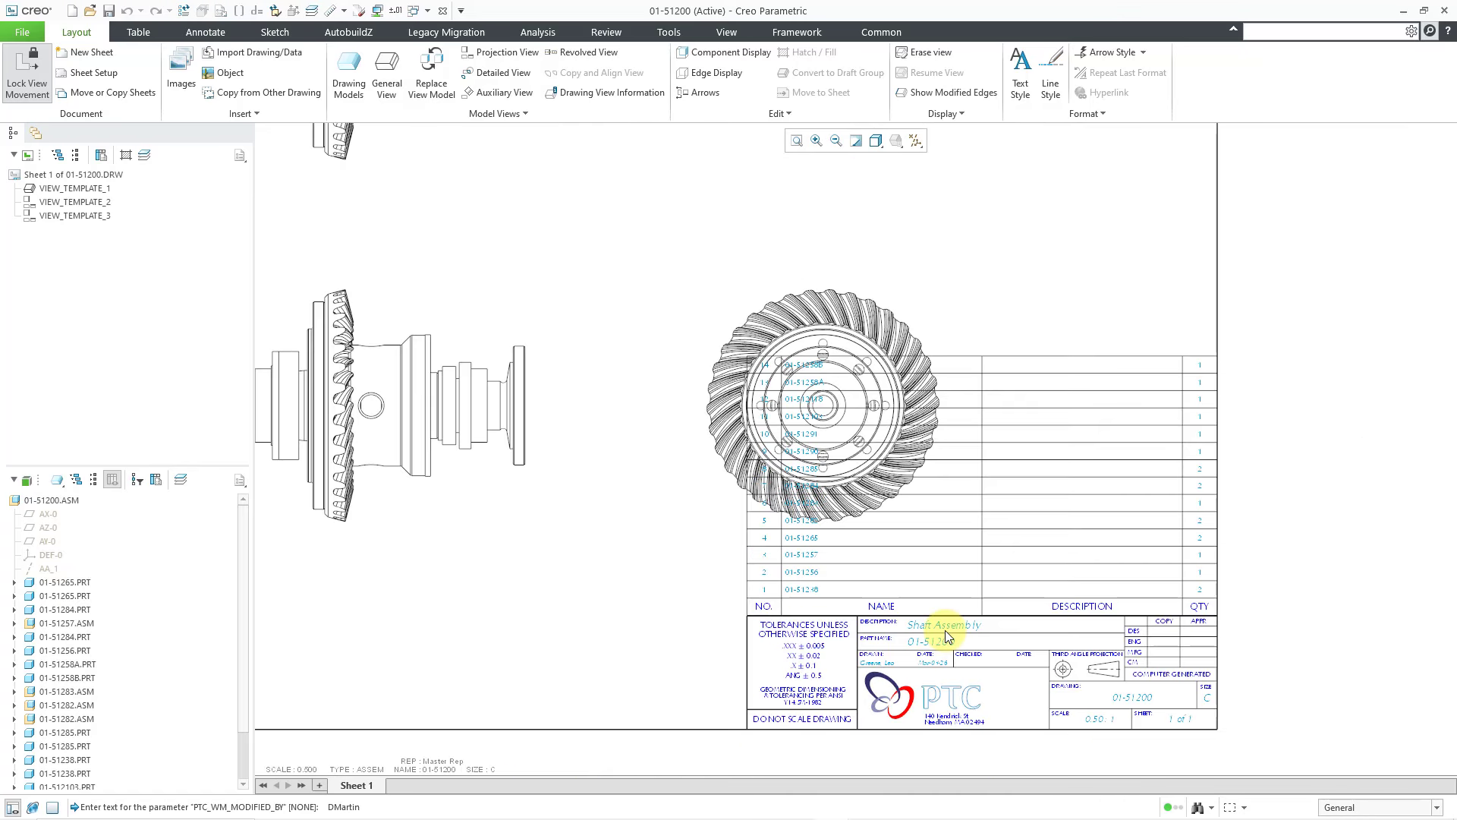
scroll(945, 630, "up", 2)
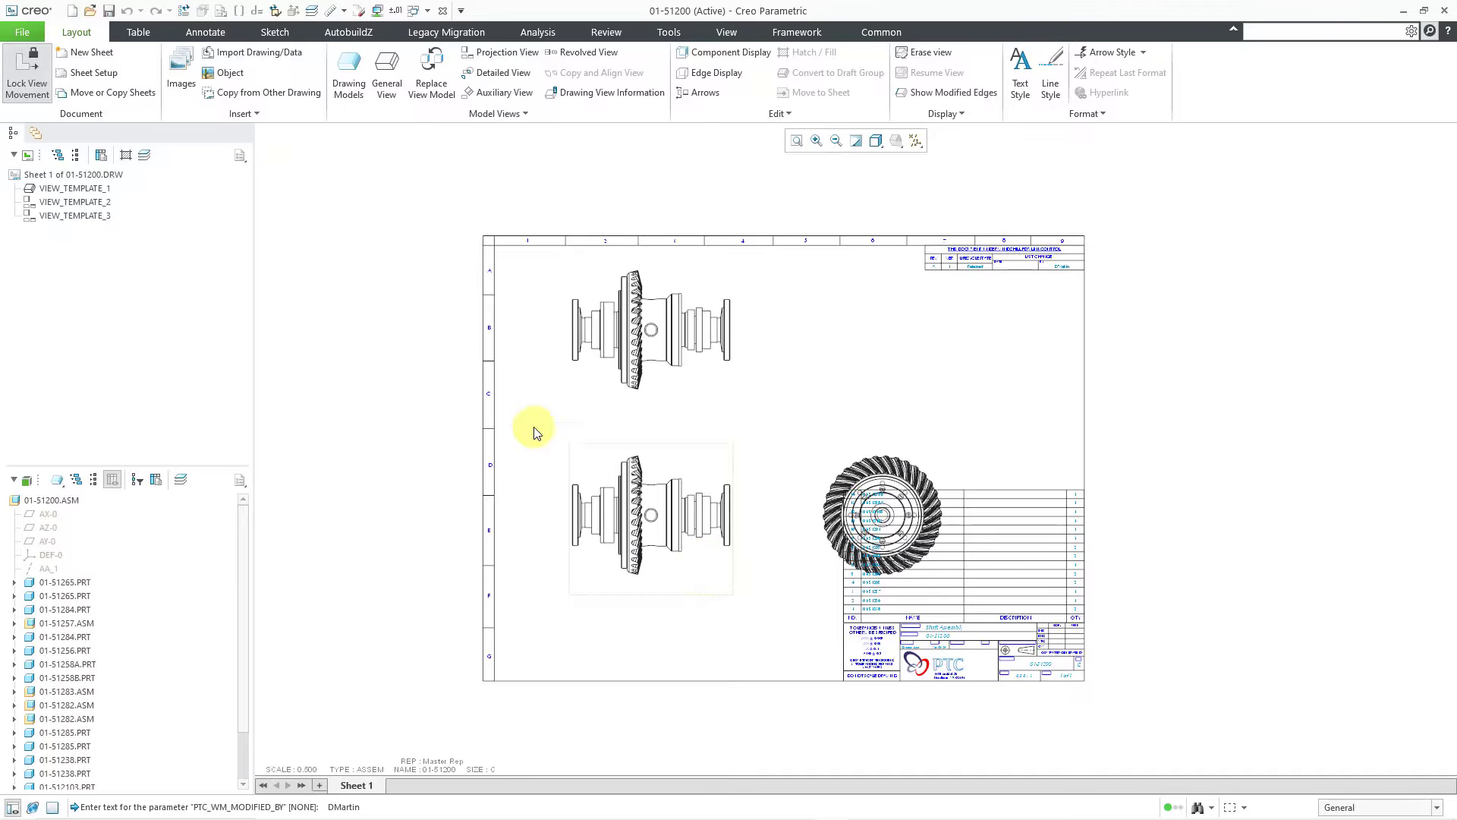
Unlock view movement, then shift the round gear view clear of the parts list and the front view toward the sheet's left border
left_click(21, 90)
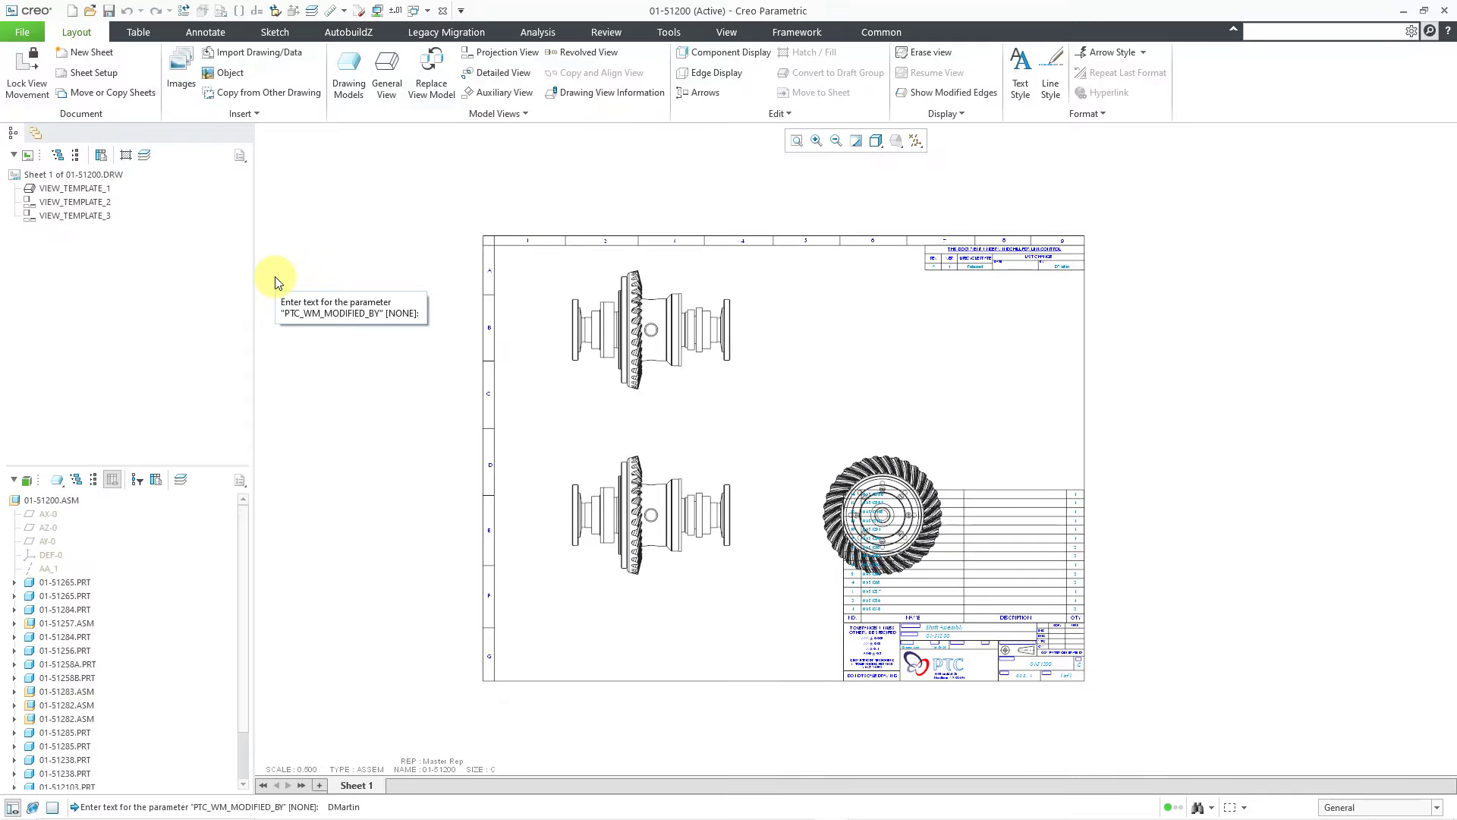
left_click(878, 477)
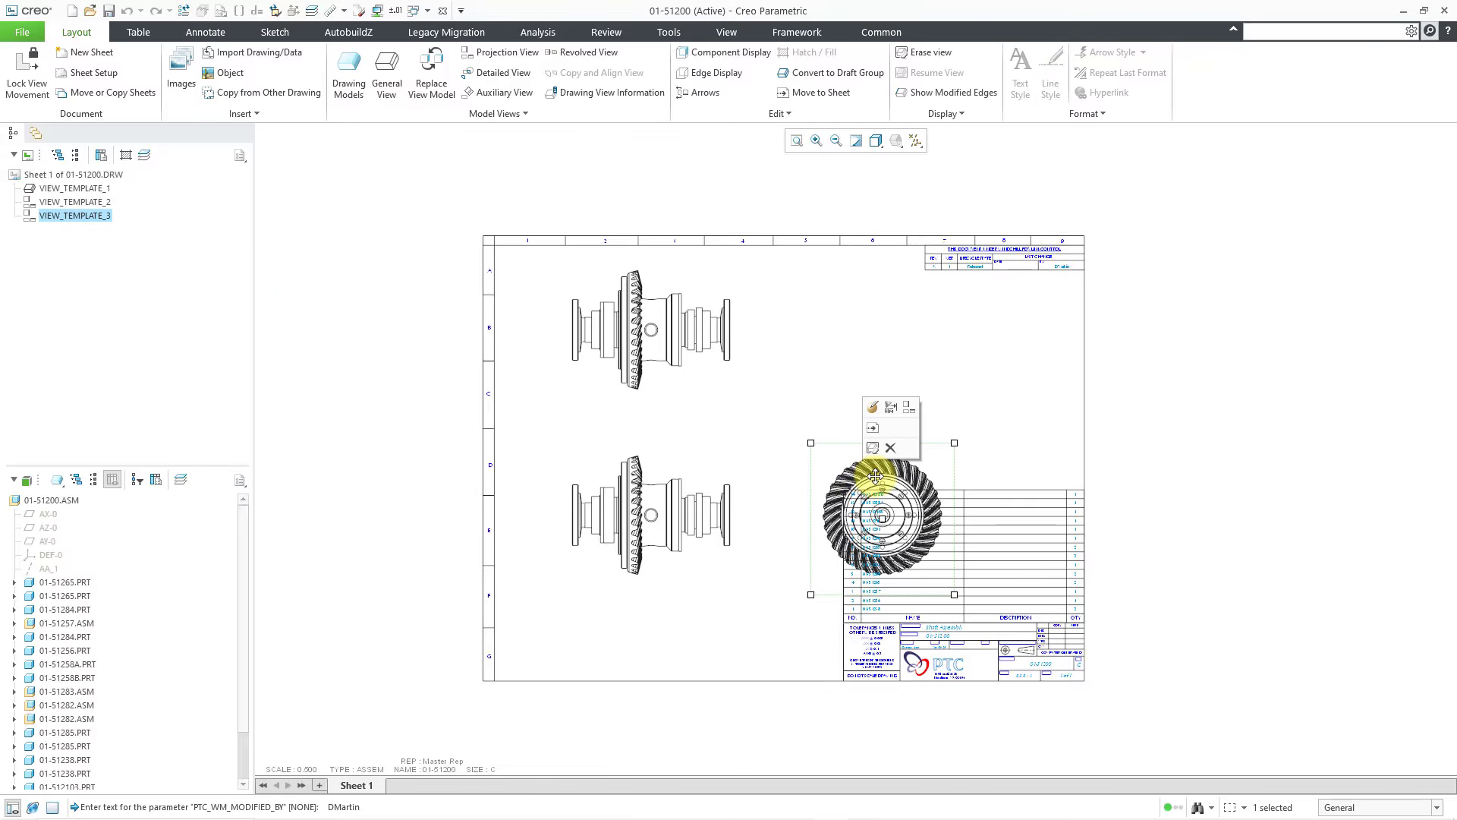
left_click_drag(878, 477, 772, 474)
left_click(661, 504)
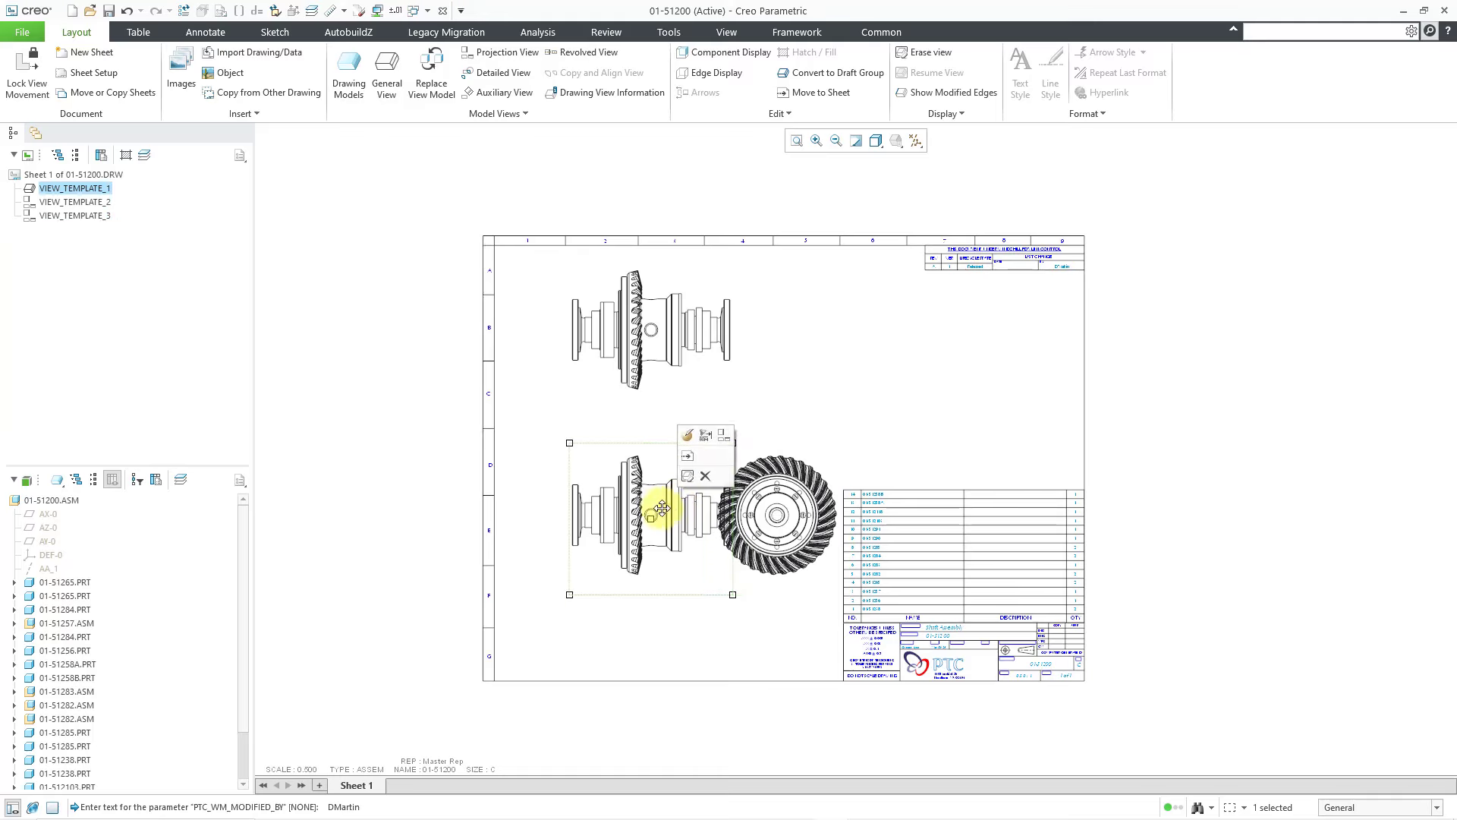
left_click_drag(646, 509, 591, 507)
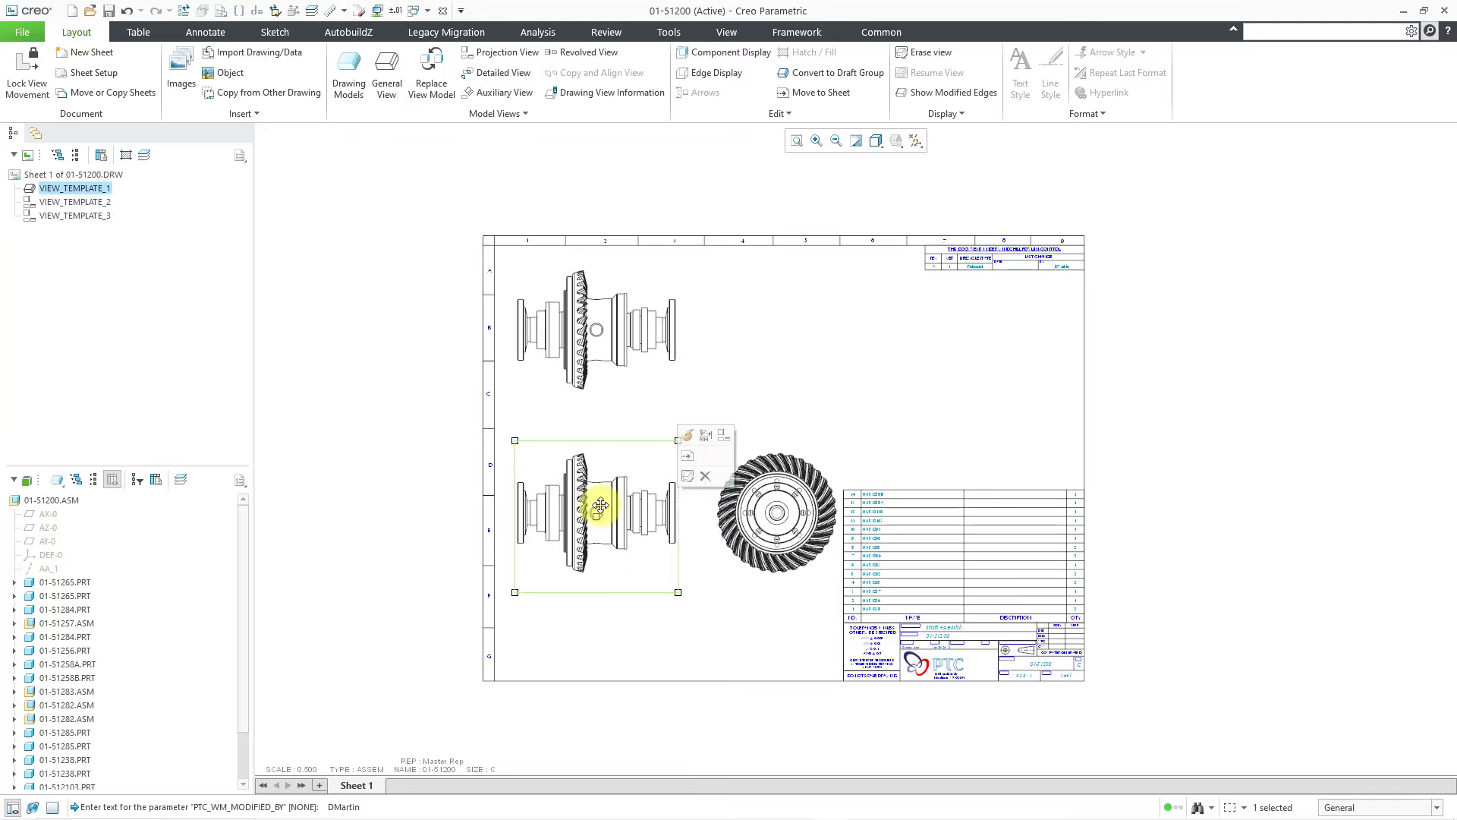
left_click(807, 401)
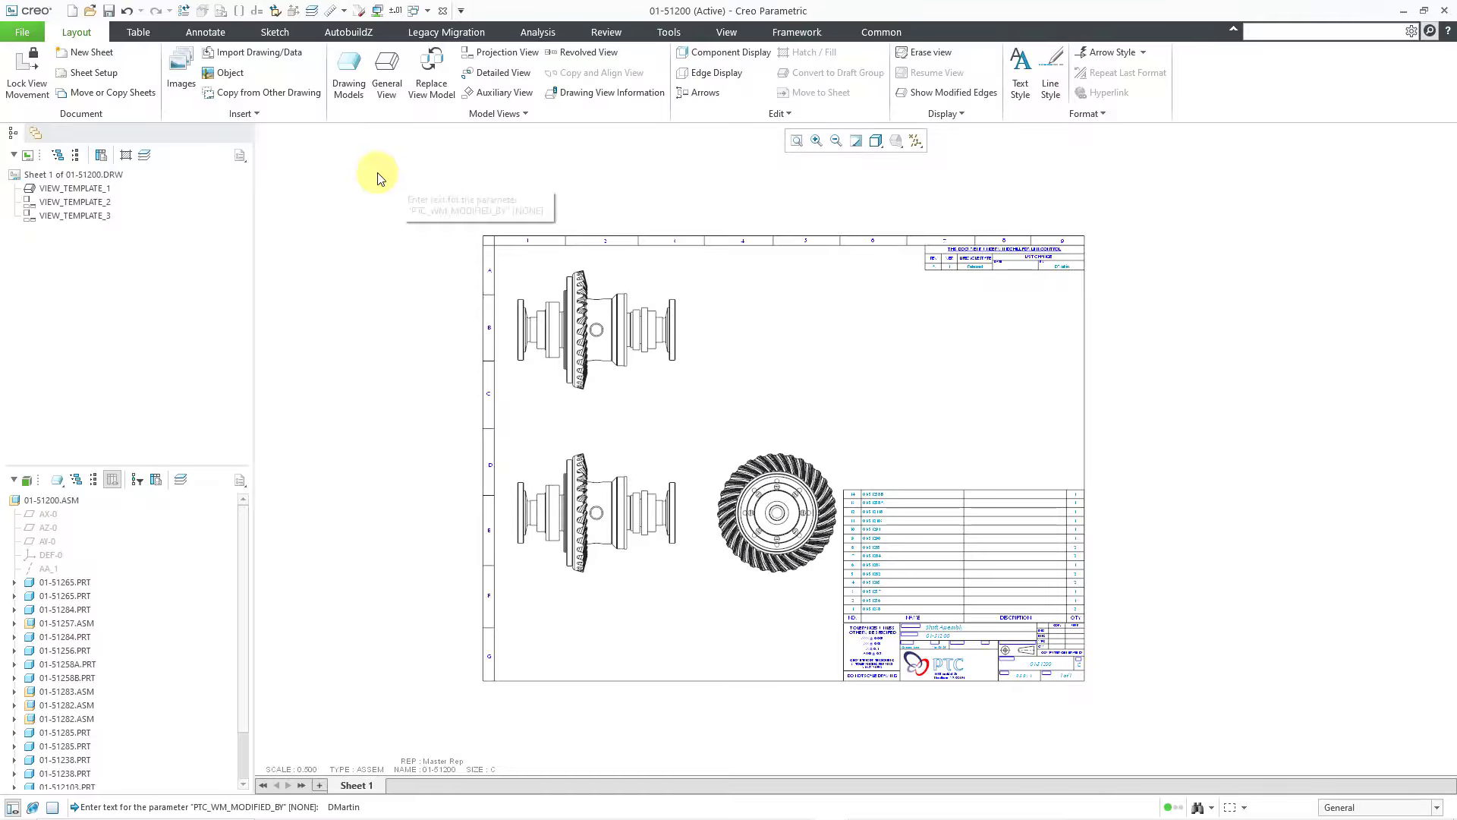
Start a new drawing named drw0001 without using the default template
left_click(72, 12)
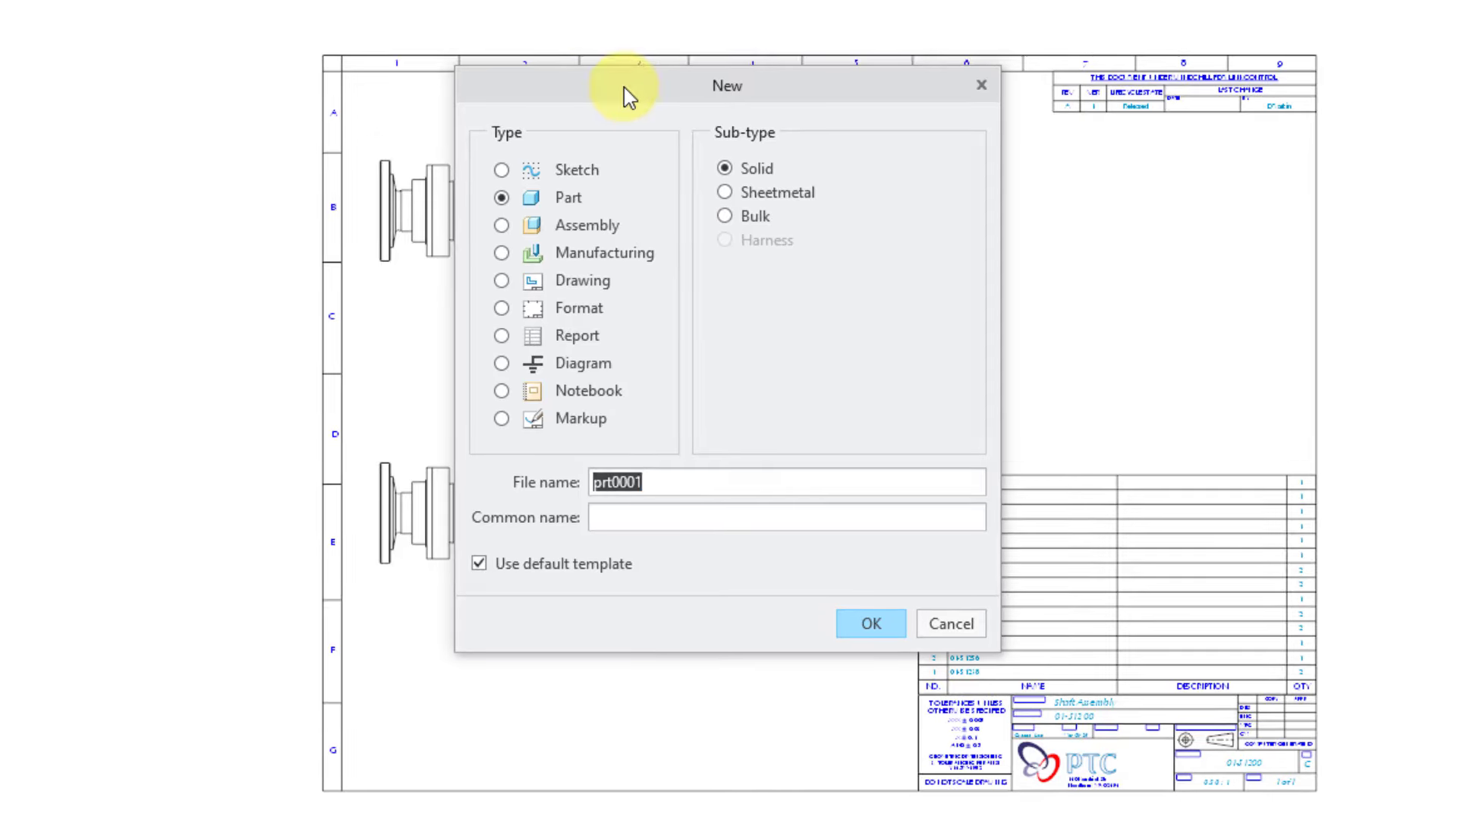
left_click(592, 287)
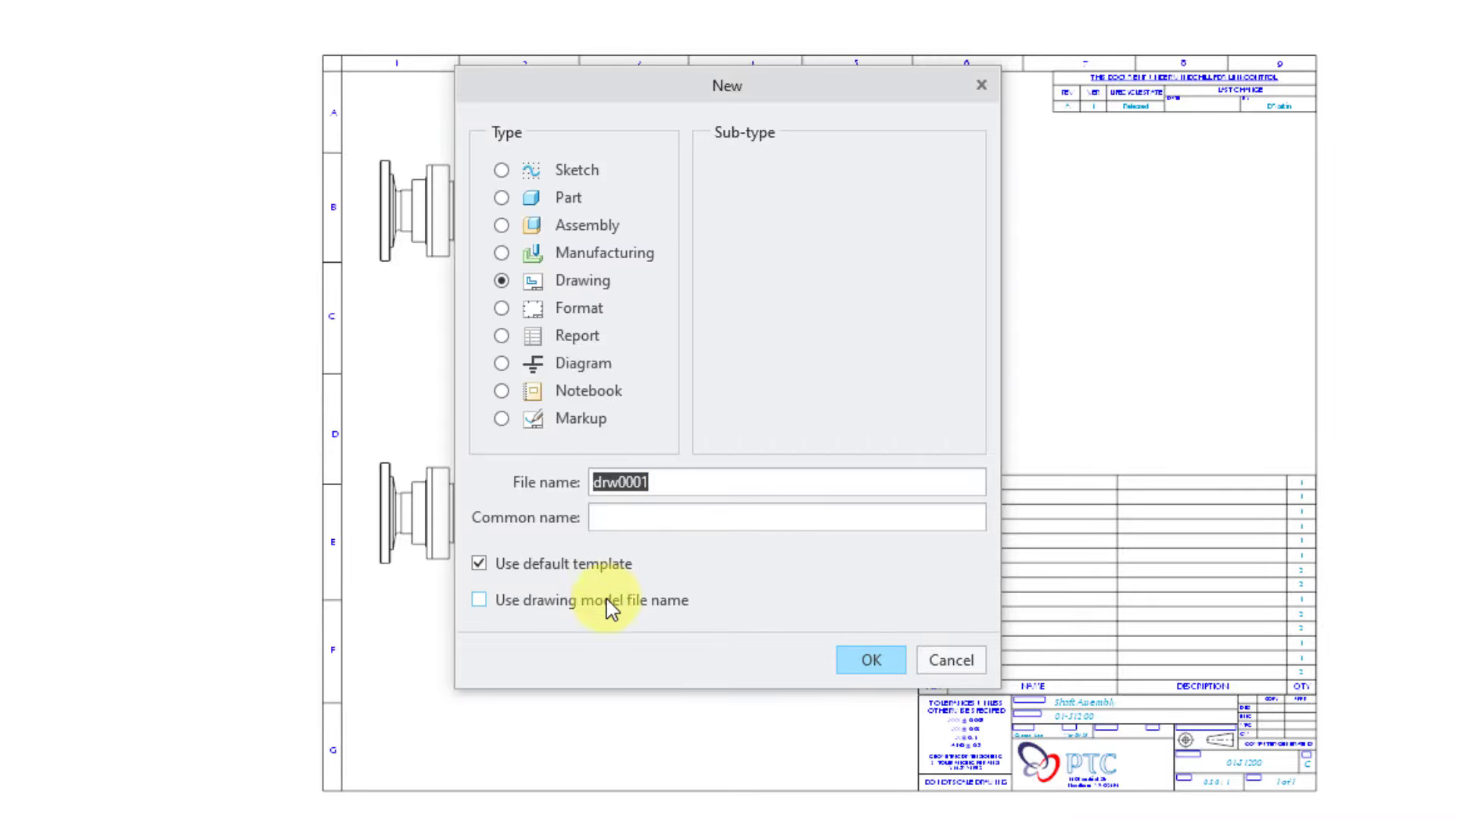
left_click(480, 565)
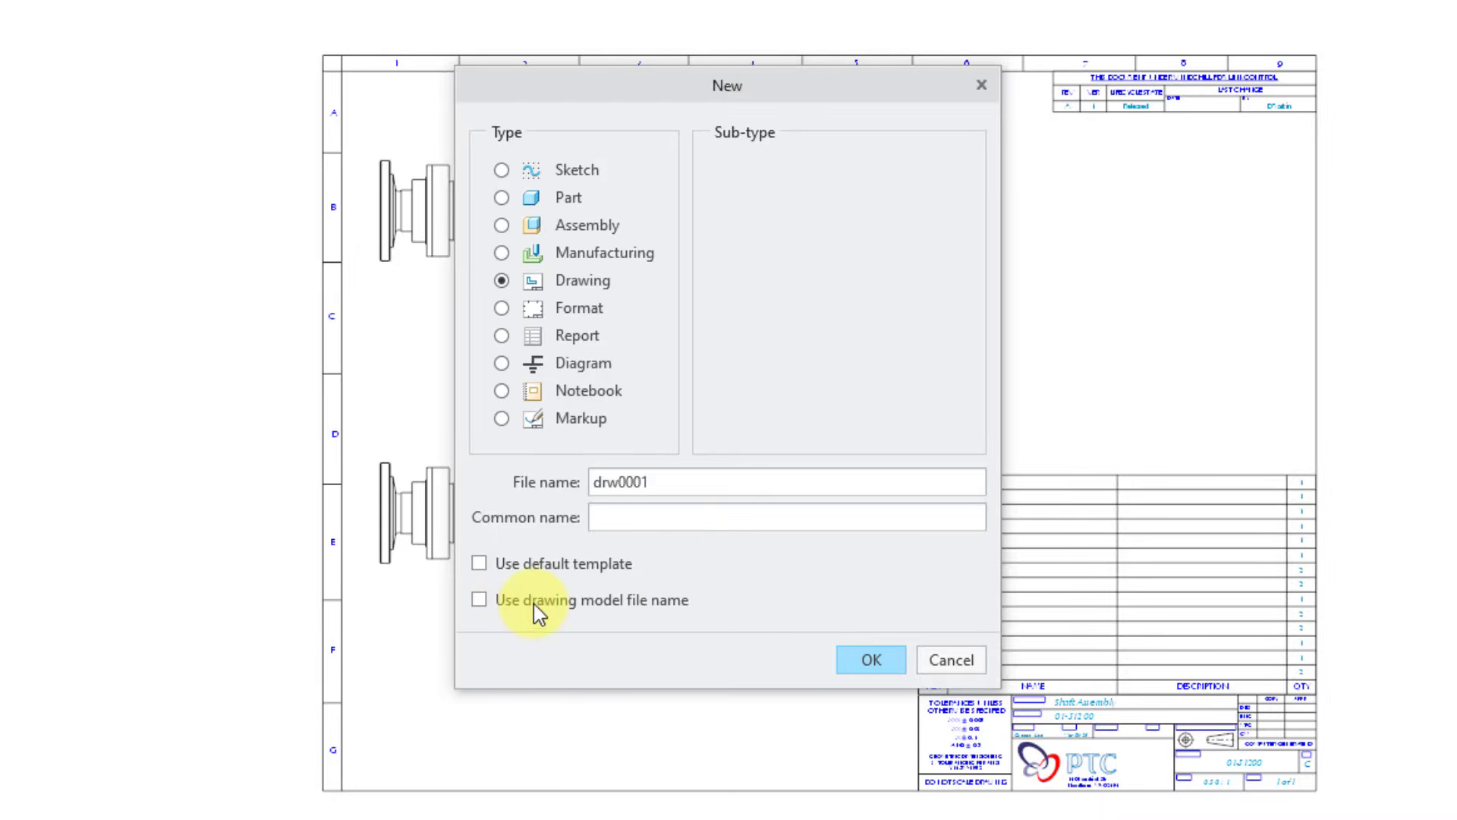
left_click(873, 661)
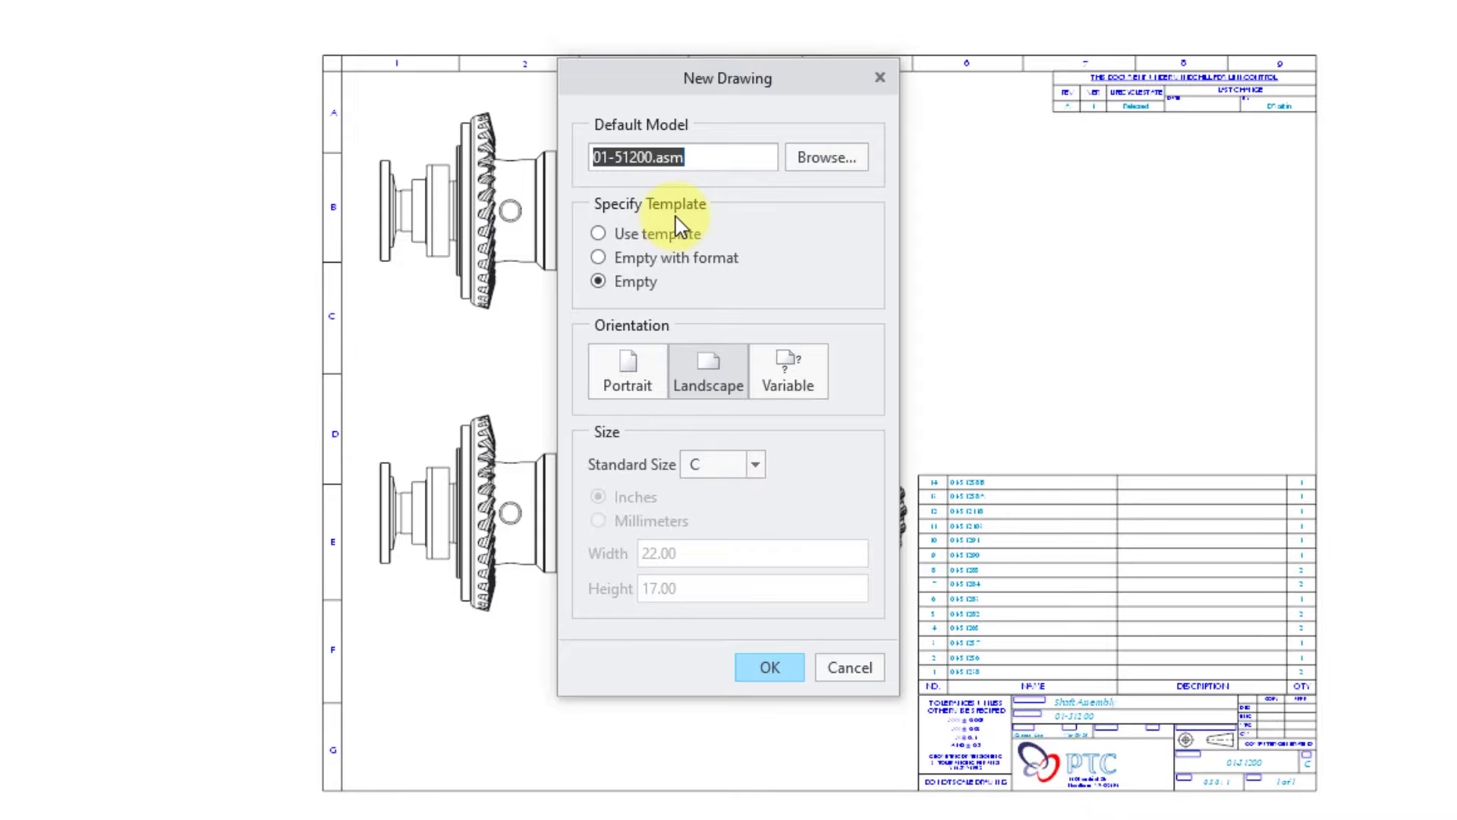
Set the new 01-51200.asm drawing to Empty with format, using c_pds_assy.frm from the working directory
left_click(688, 257)
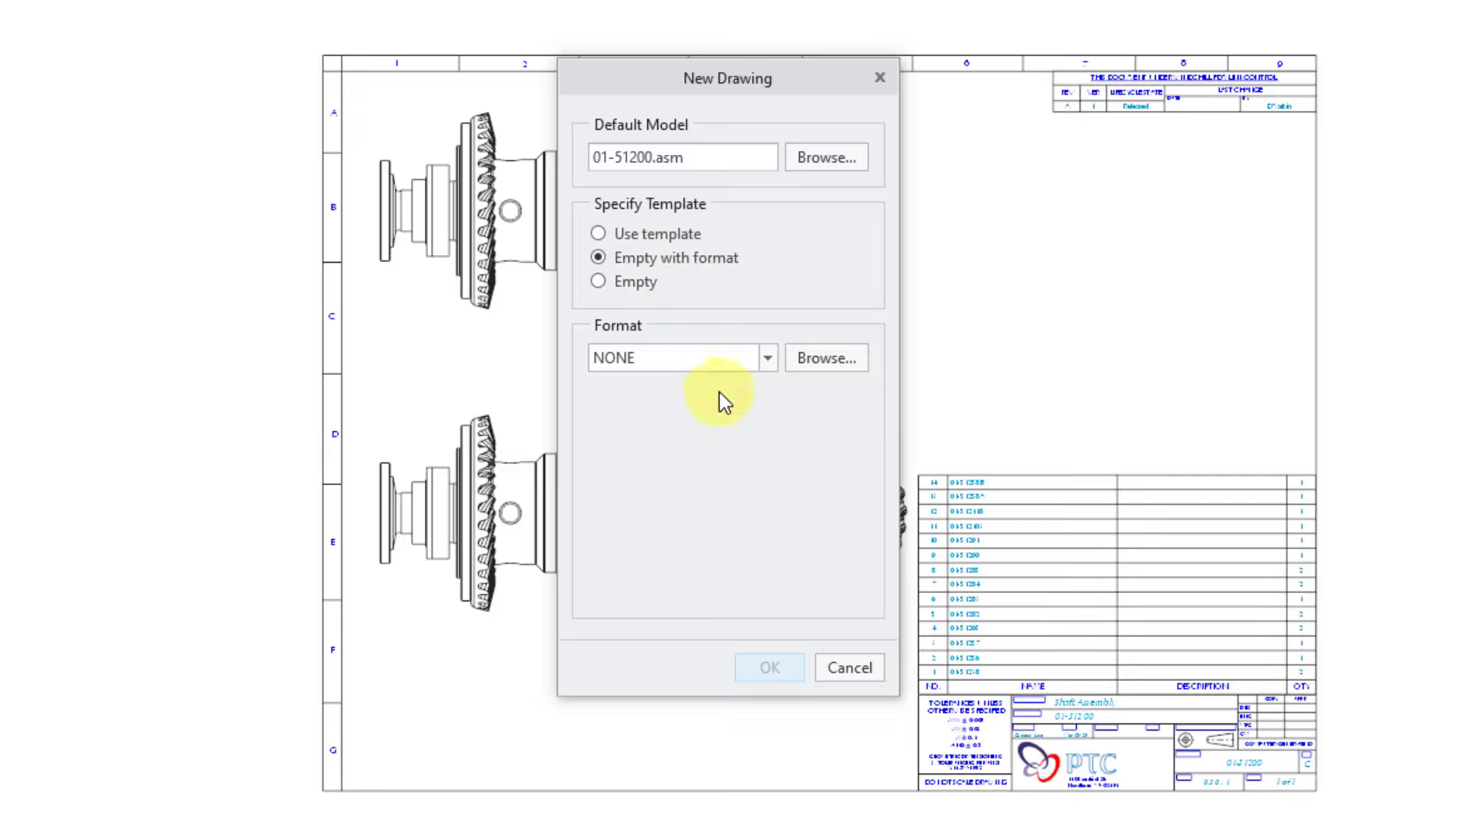
left_click(815, 364)
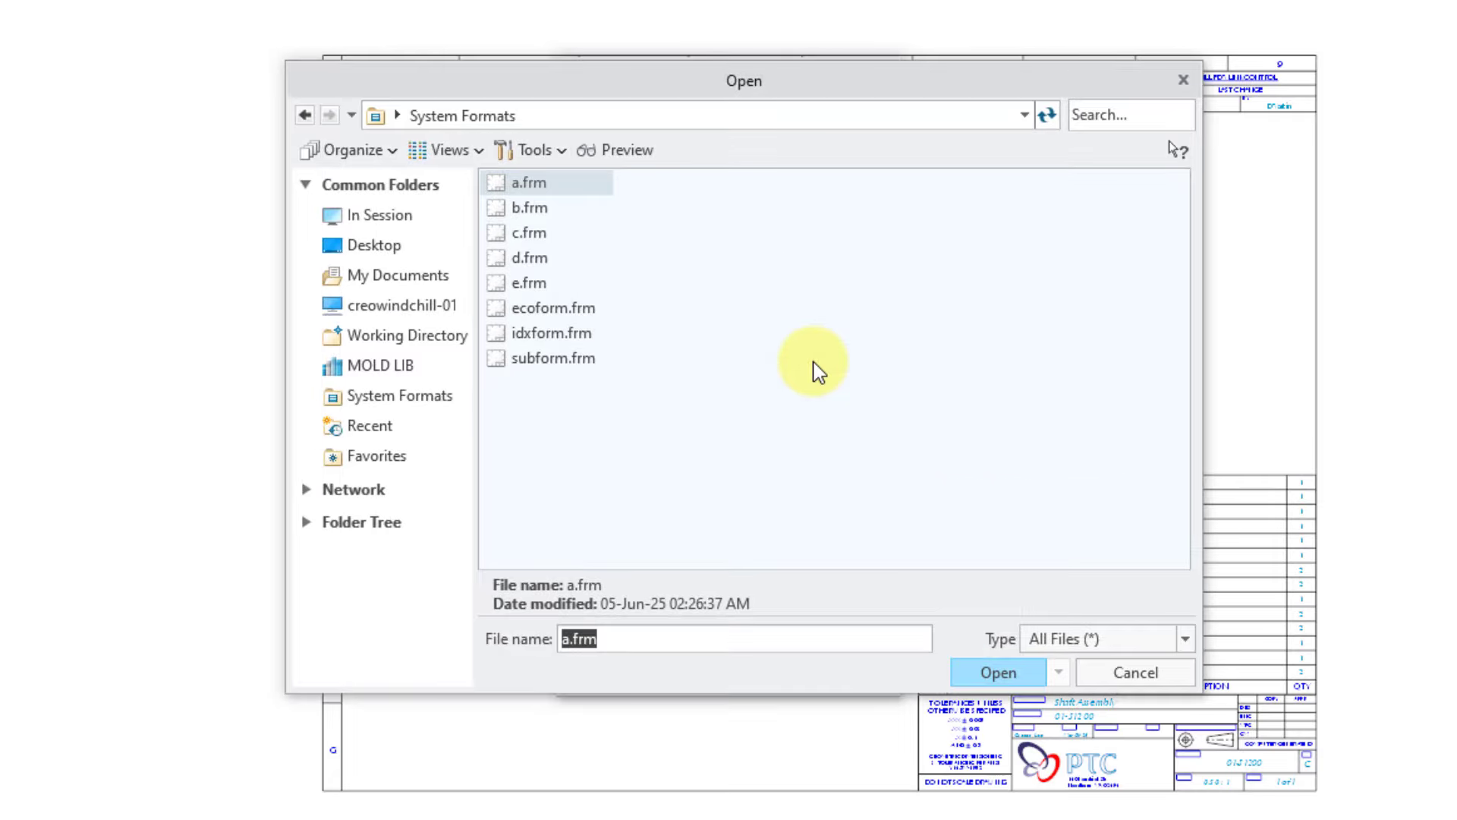
left_click(440, 340)
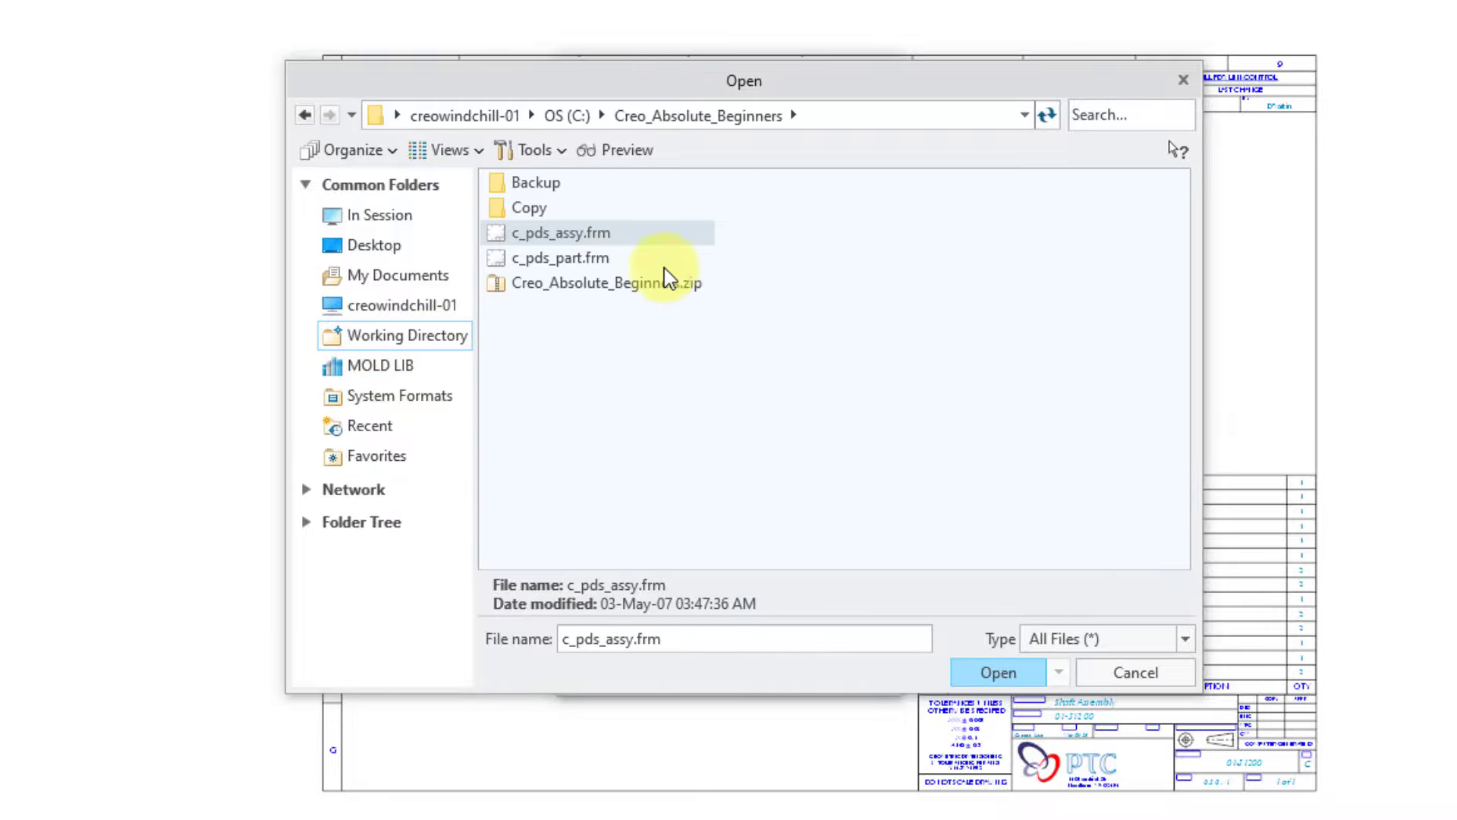
double_click(598, 235)
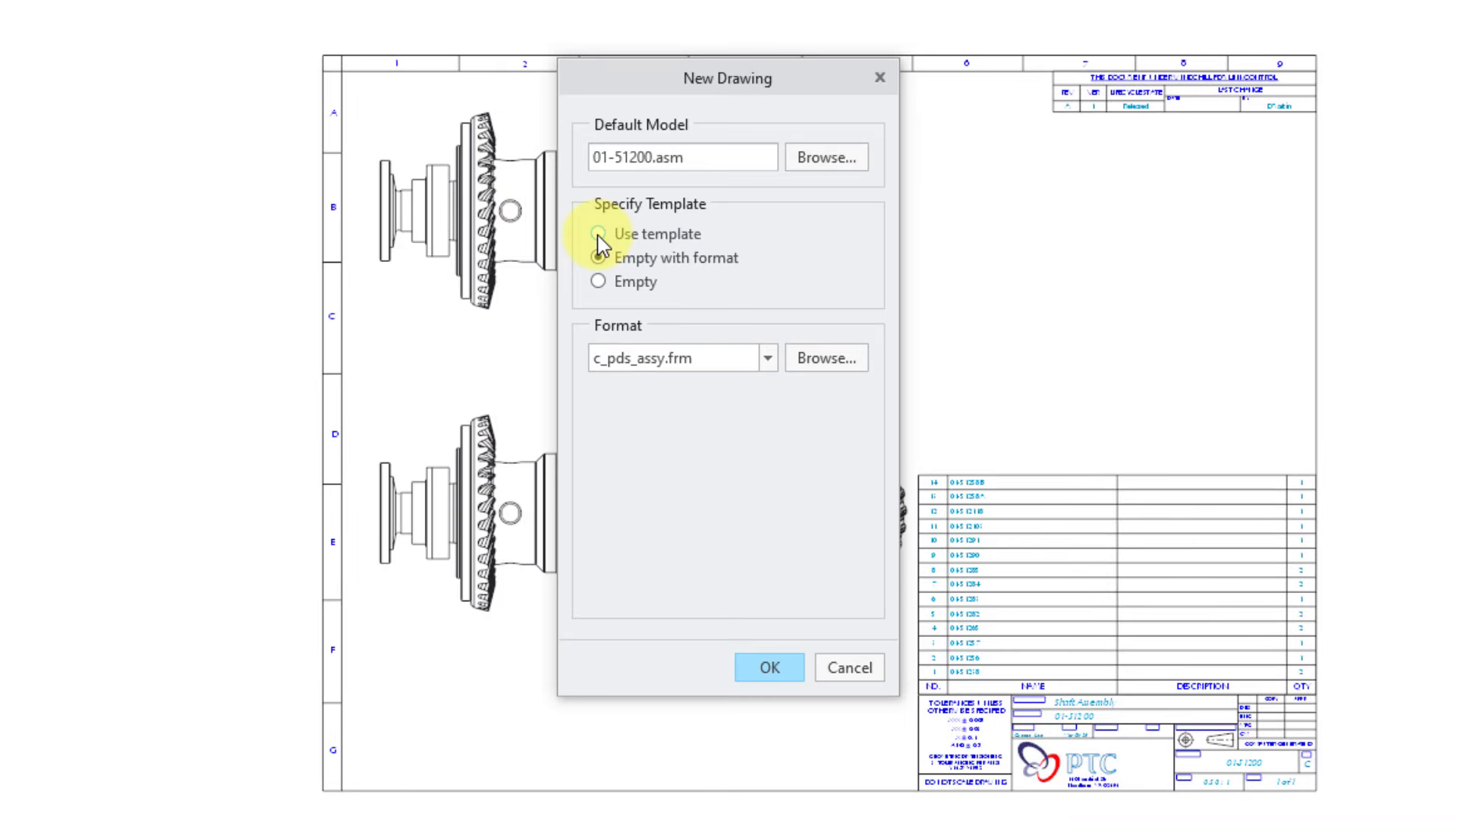
Create the drawing from the assembly's Master Rep, using sheet 1 of the format
left_click(766, 666)
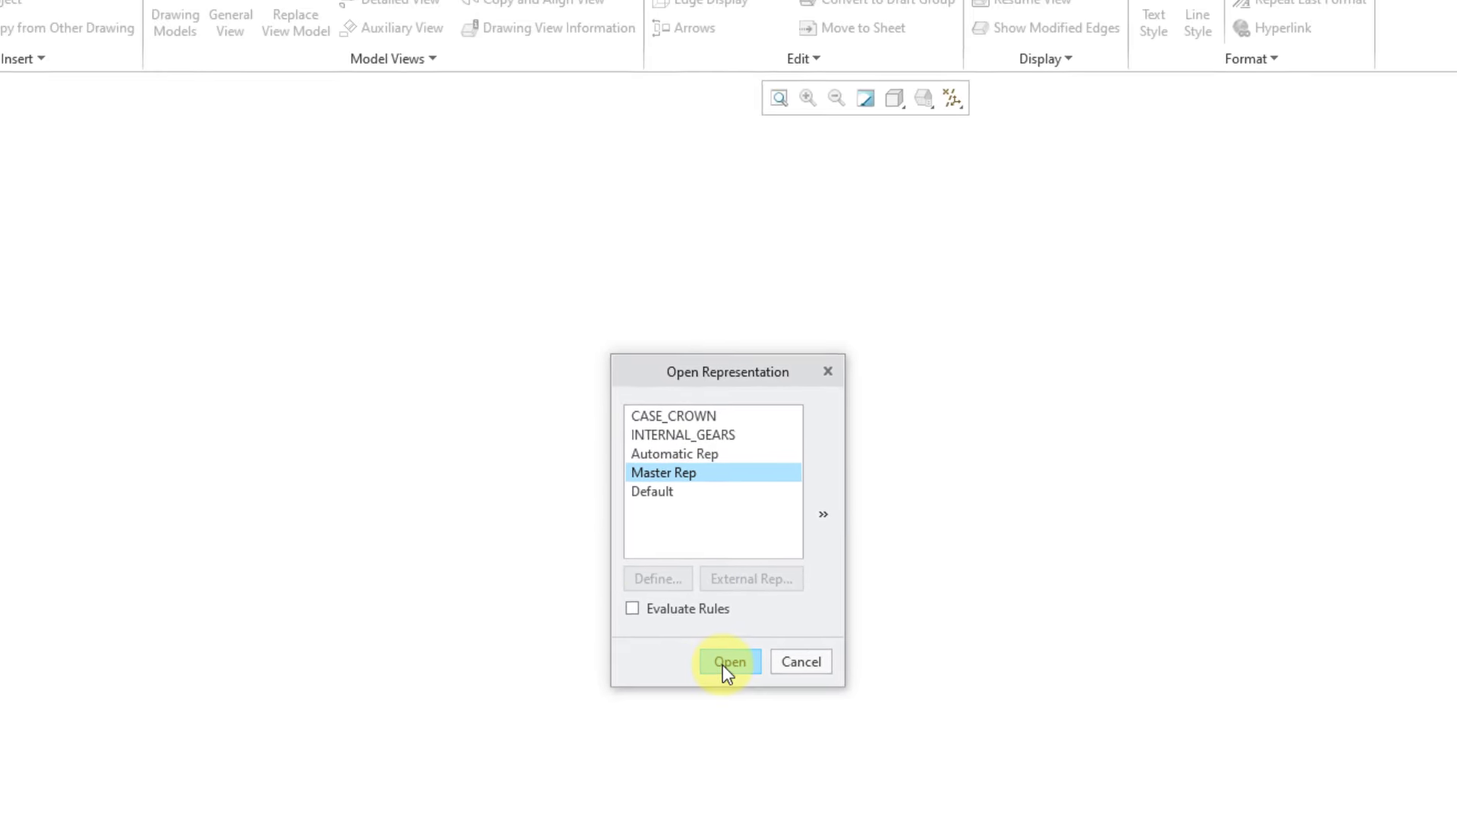
left_click(725, 663)
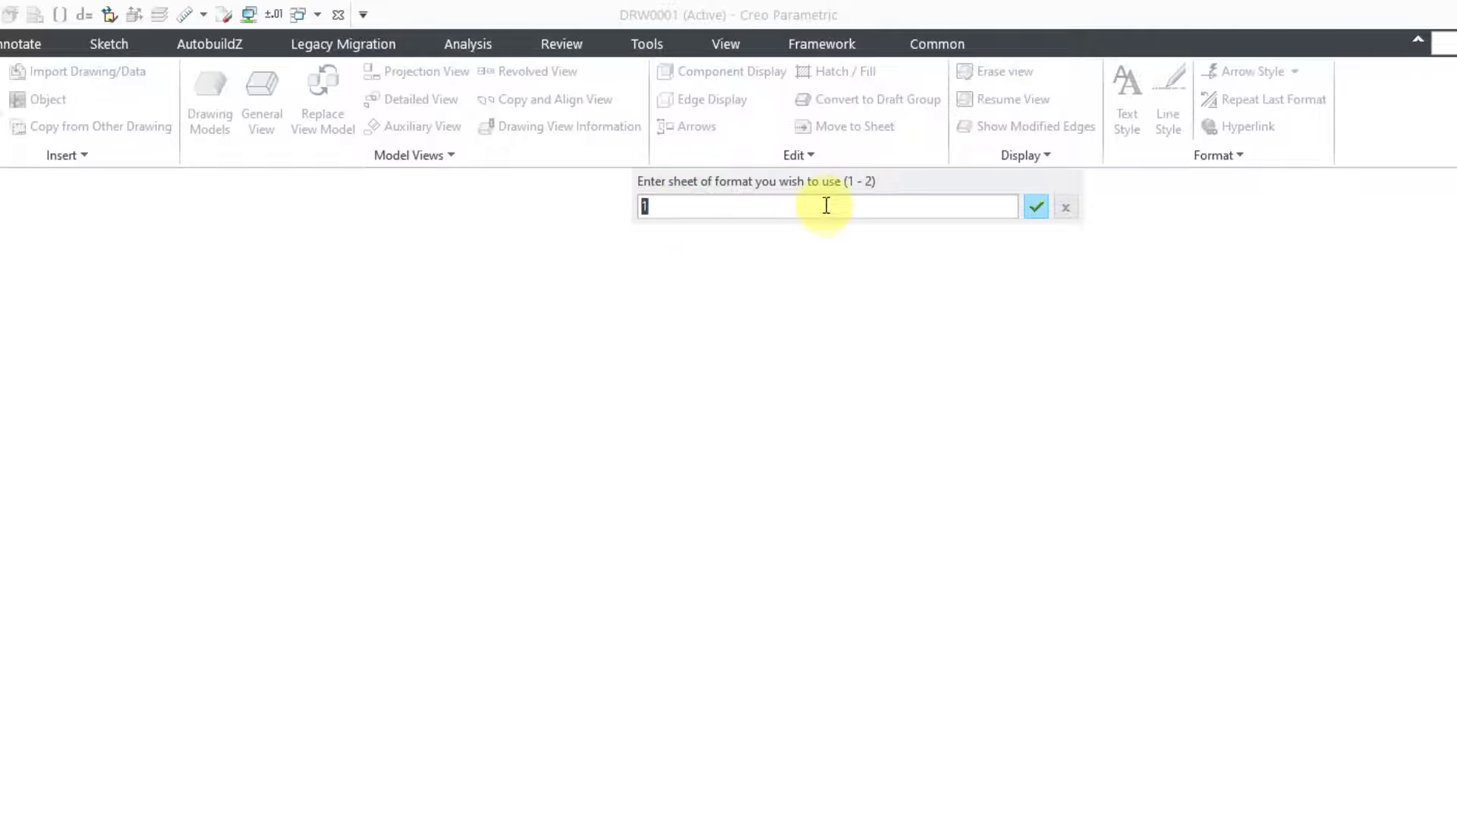
left_click(1036, 207)
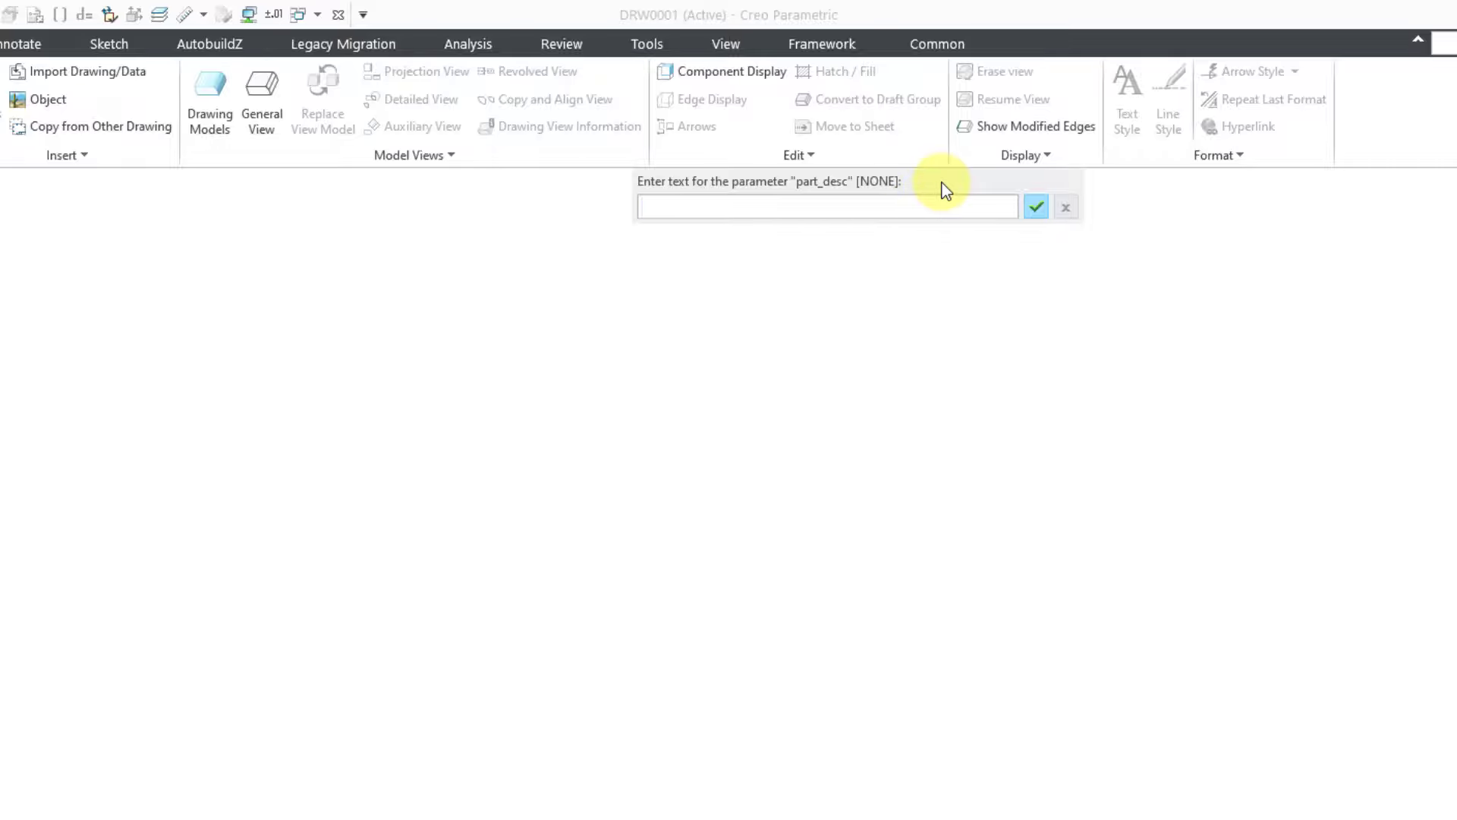
Leave the requested format parameters blank, from the part description and revision through to the modified-by value
key("Return")
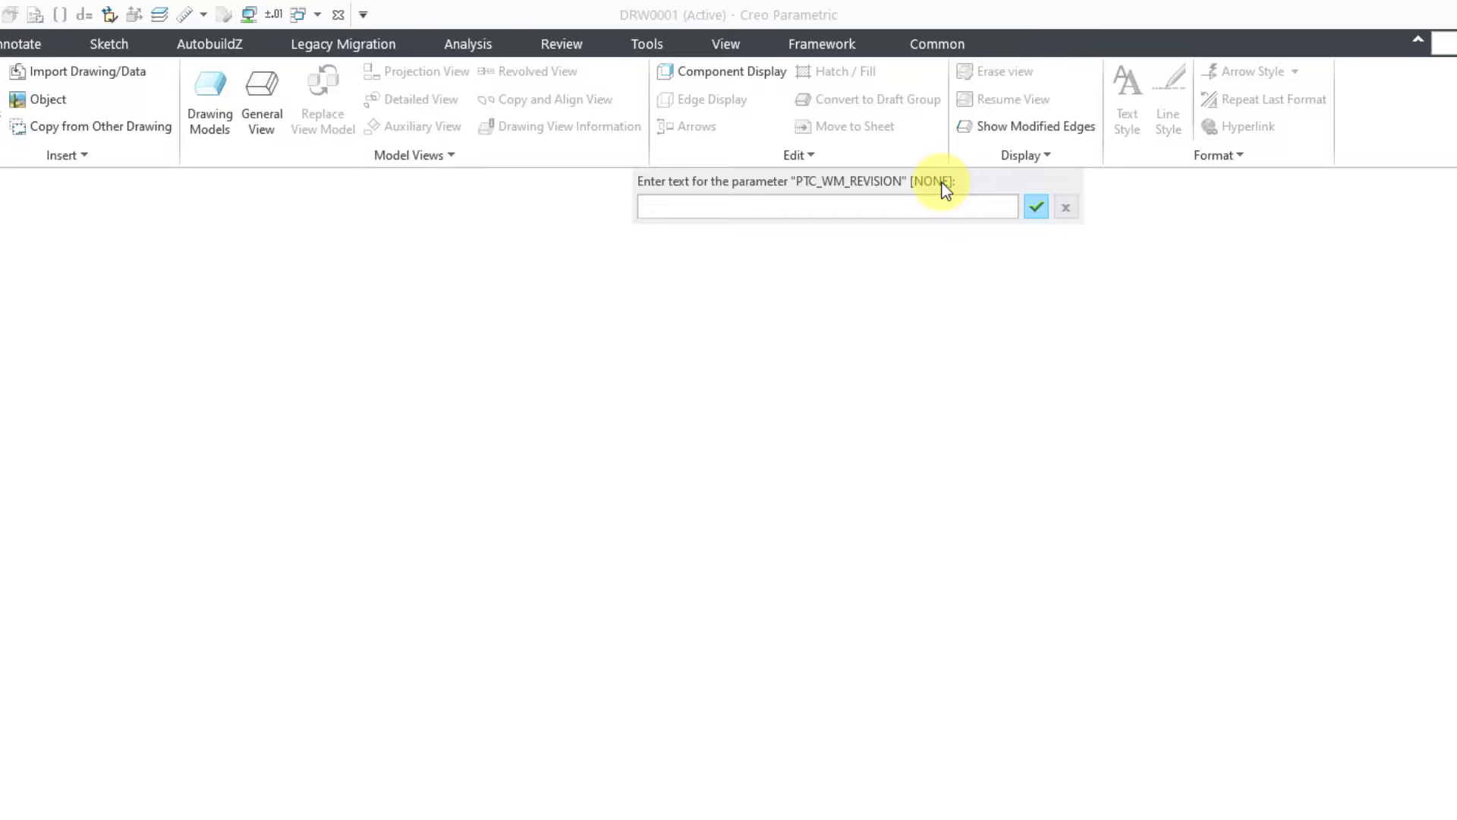
key("Return")
key("Return")
key("Return")
key("Return")
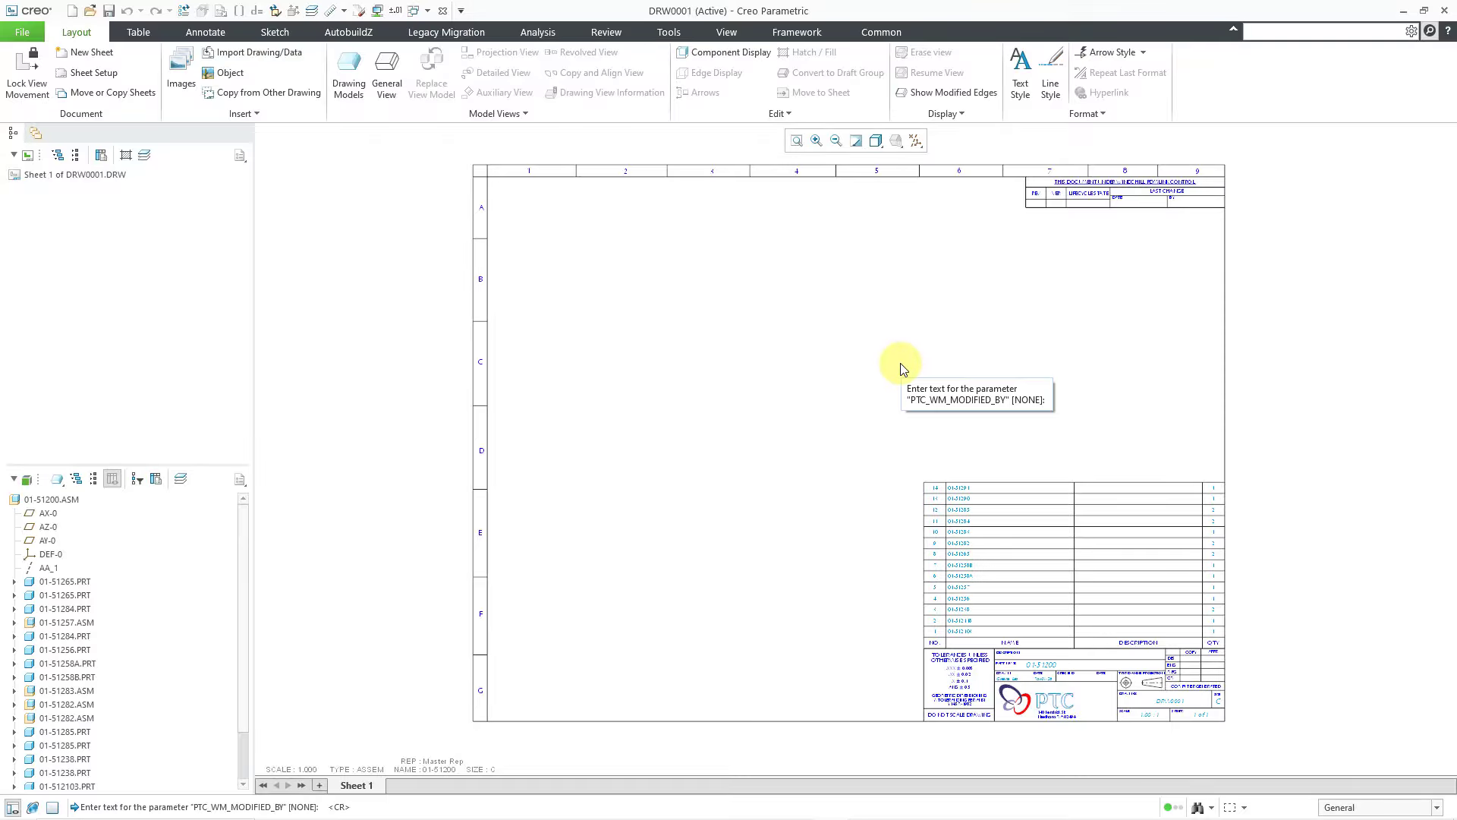
Place a general view of the assembly with No Combined State near the upper middle of the sheet
left_click(389, 96)
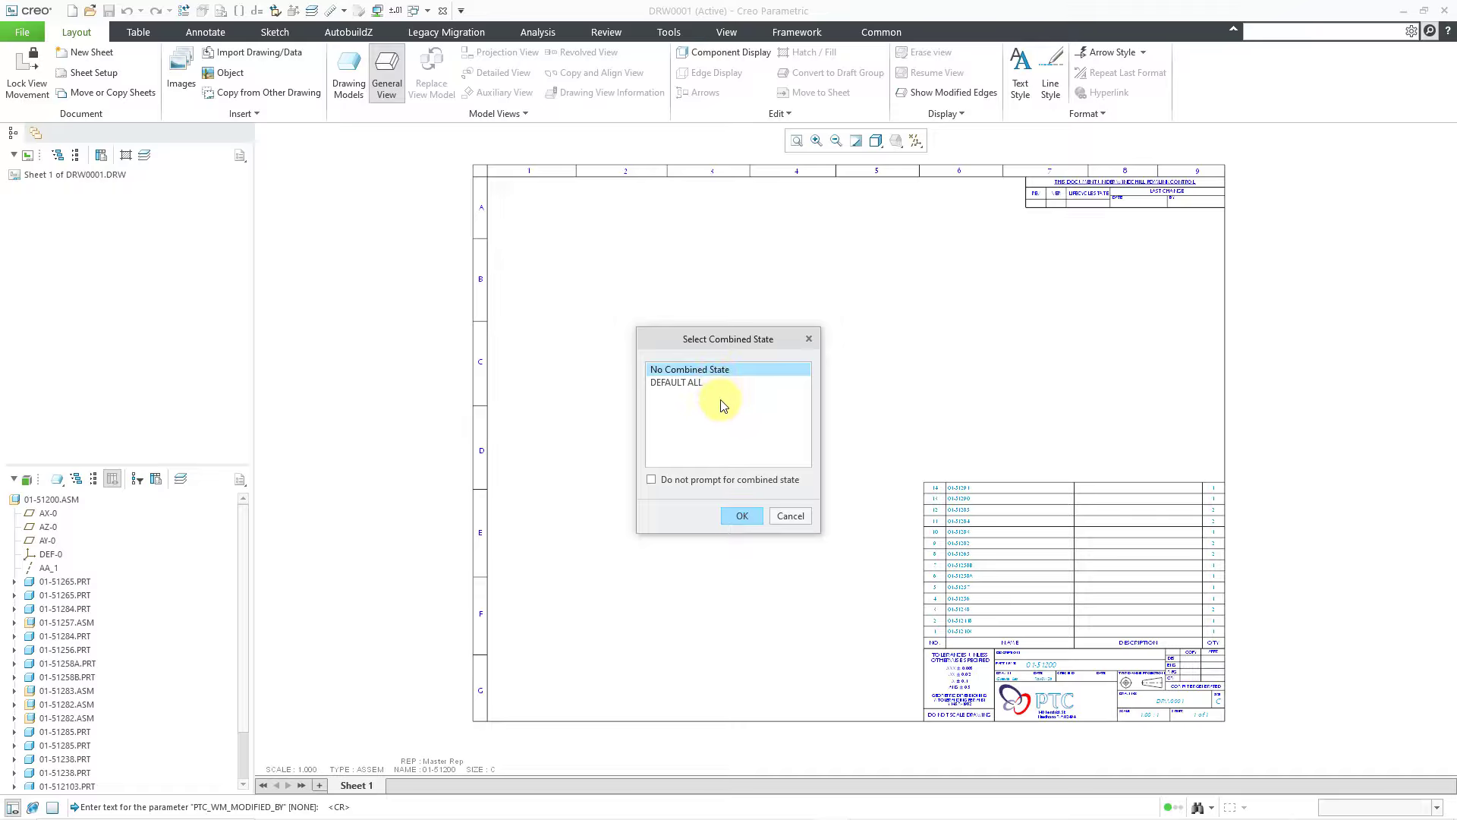
left_click(741, 514)
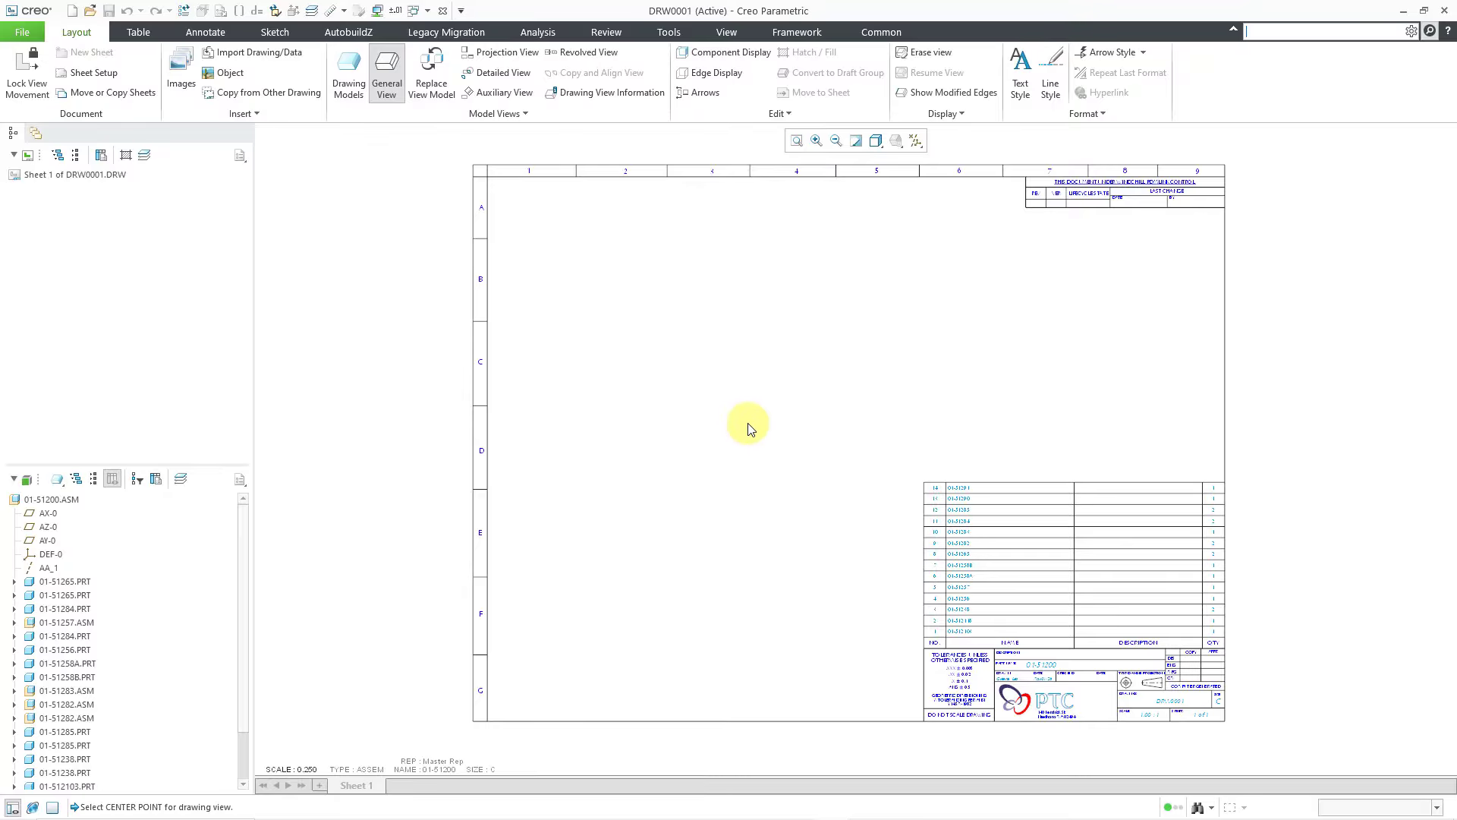
left_click(776, 389)
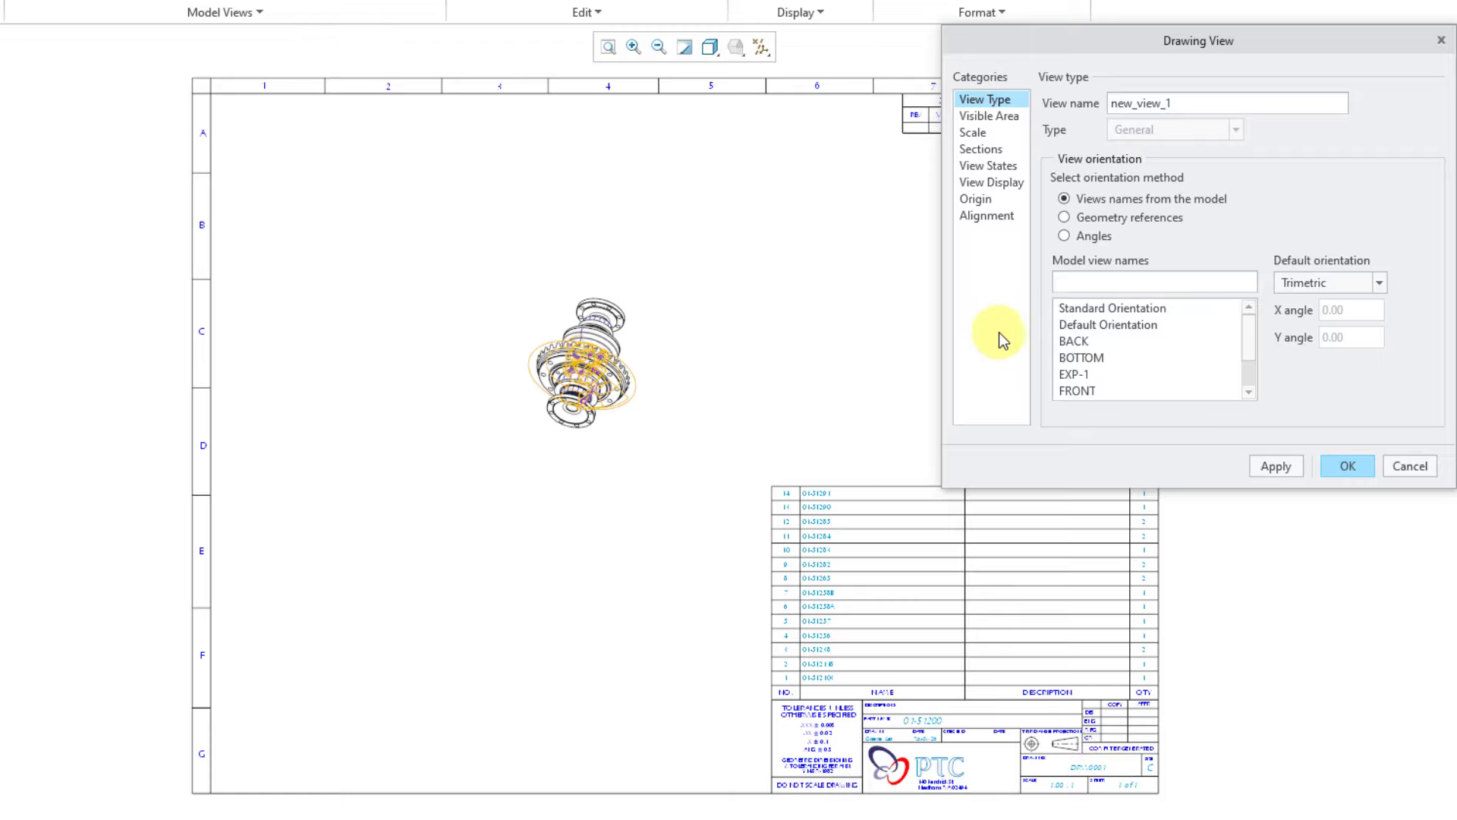
Set the new view's display style to Shading With Edges
left_click(1004, 185)
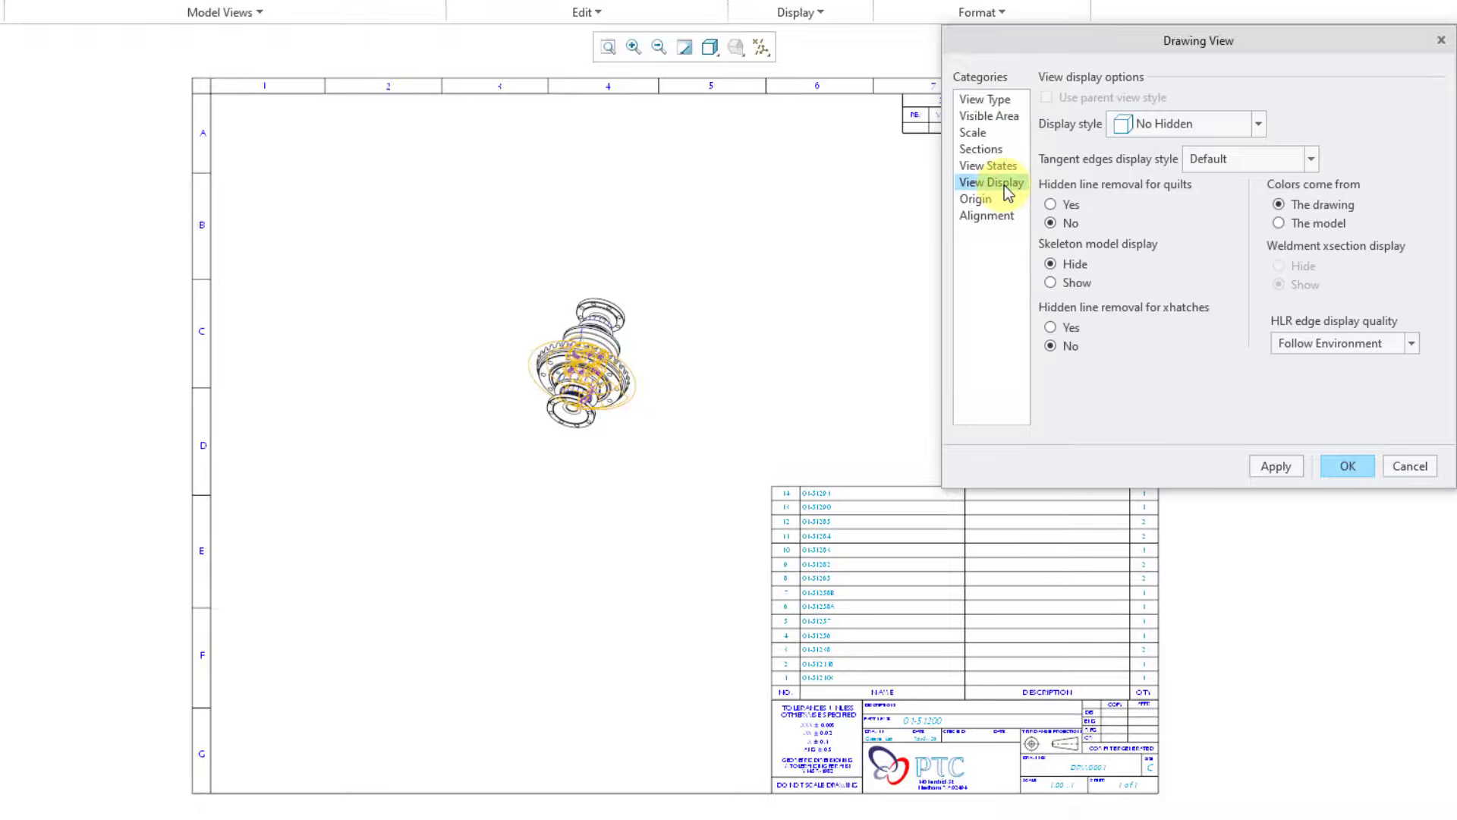
left_click(1178, 125)
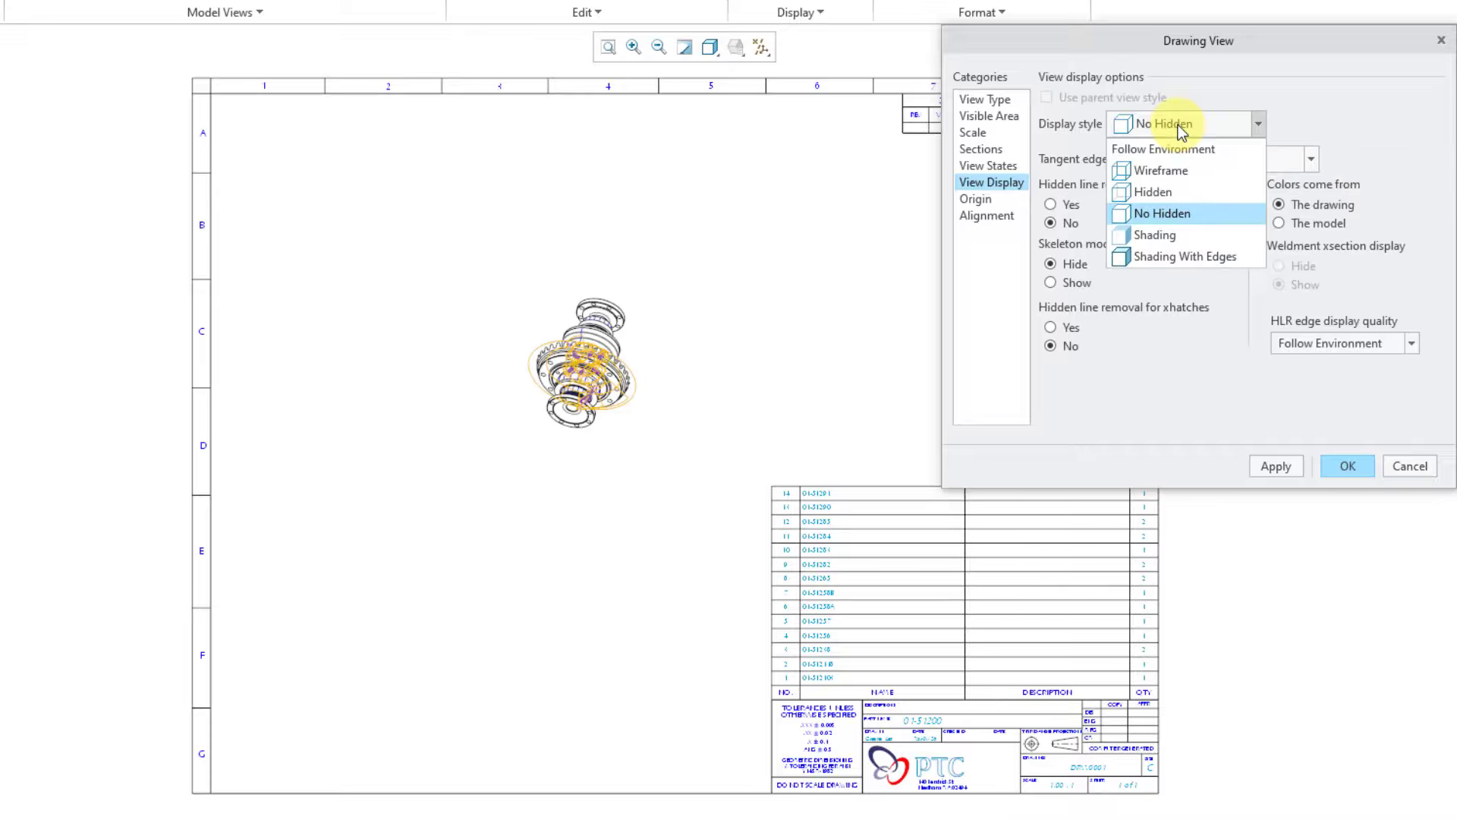
left_click(1202, 258)
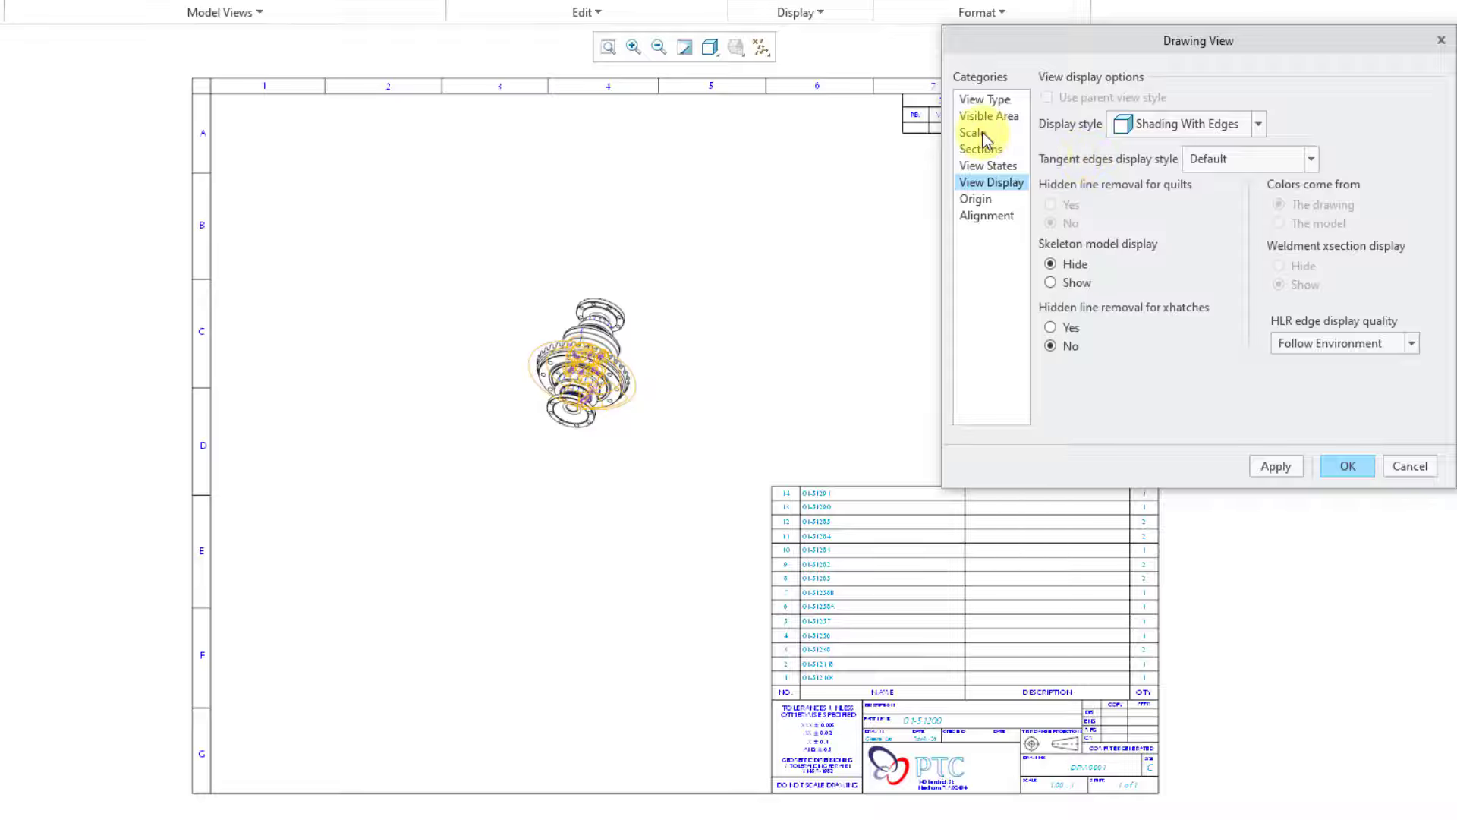
left_click(1286, 466)
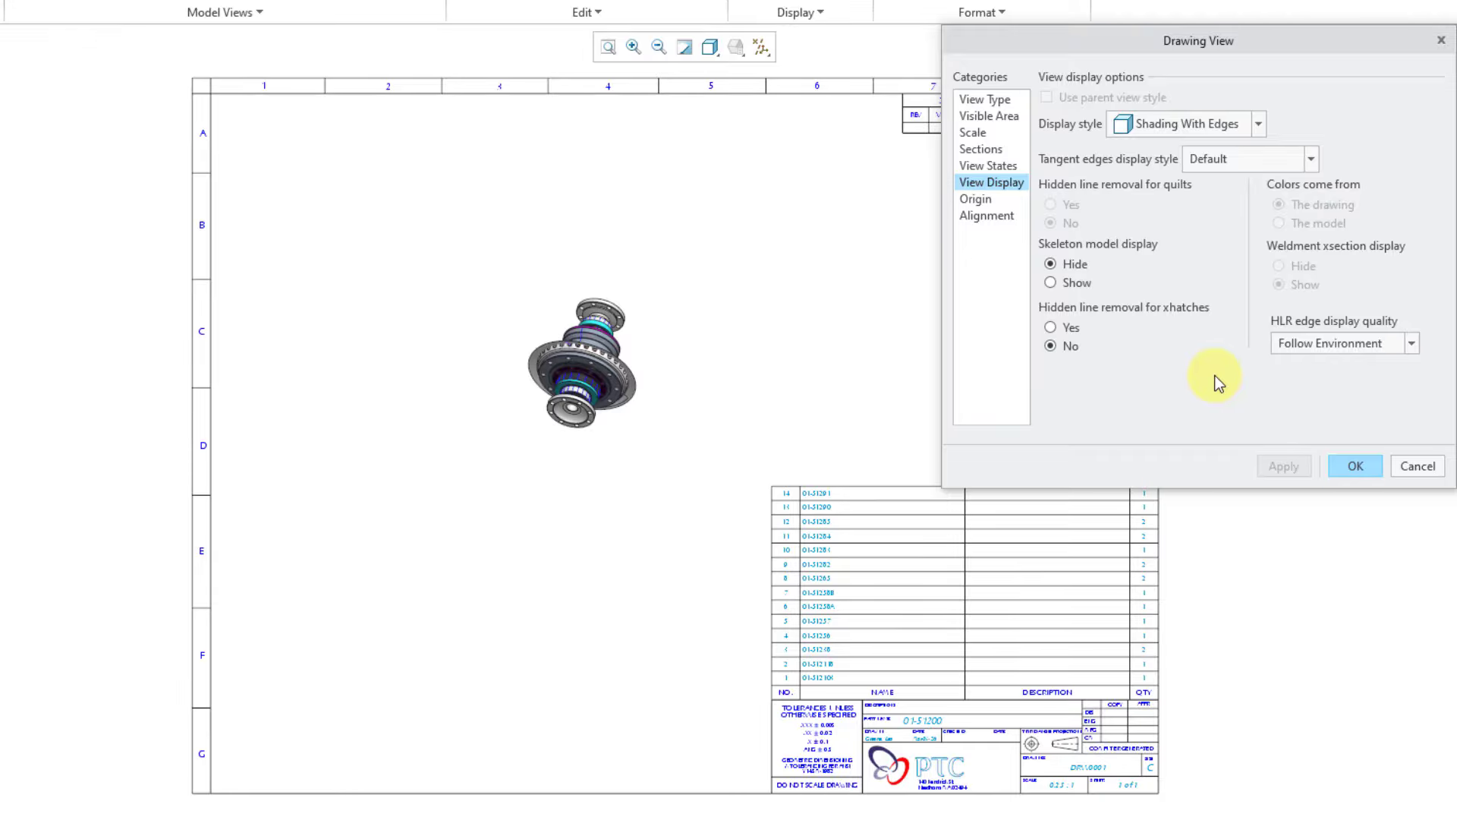
Give the shaded view a custom scale of 0.625 and finish the view definition
left_click(979, 136)
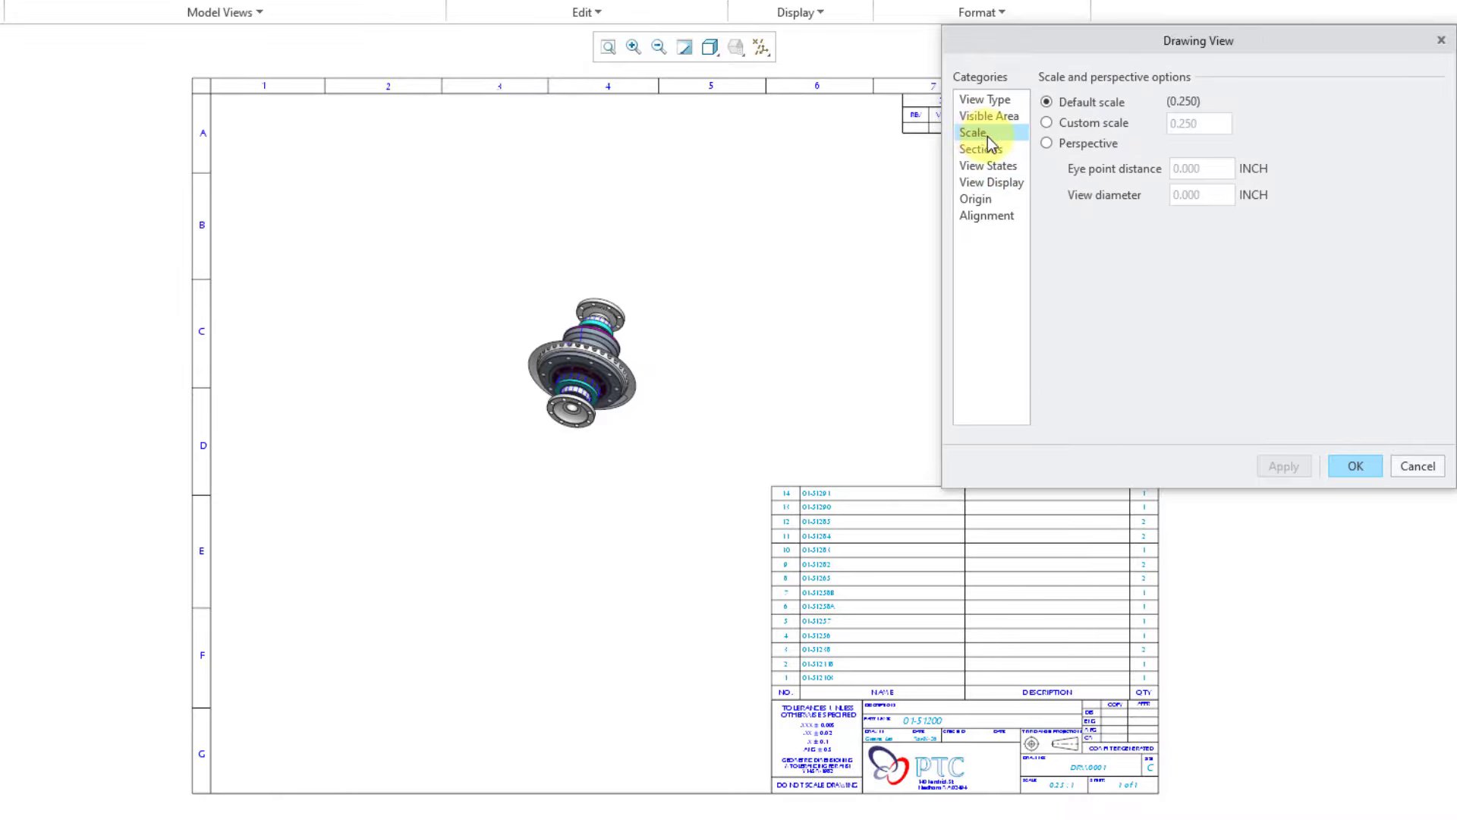
left_click(1047, 123)
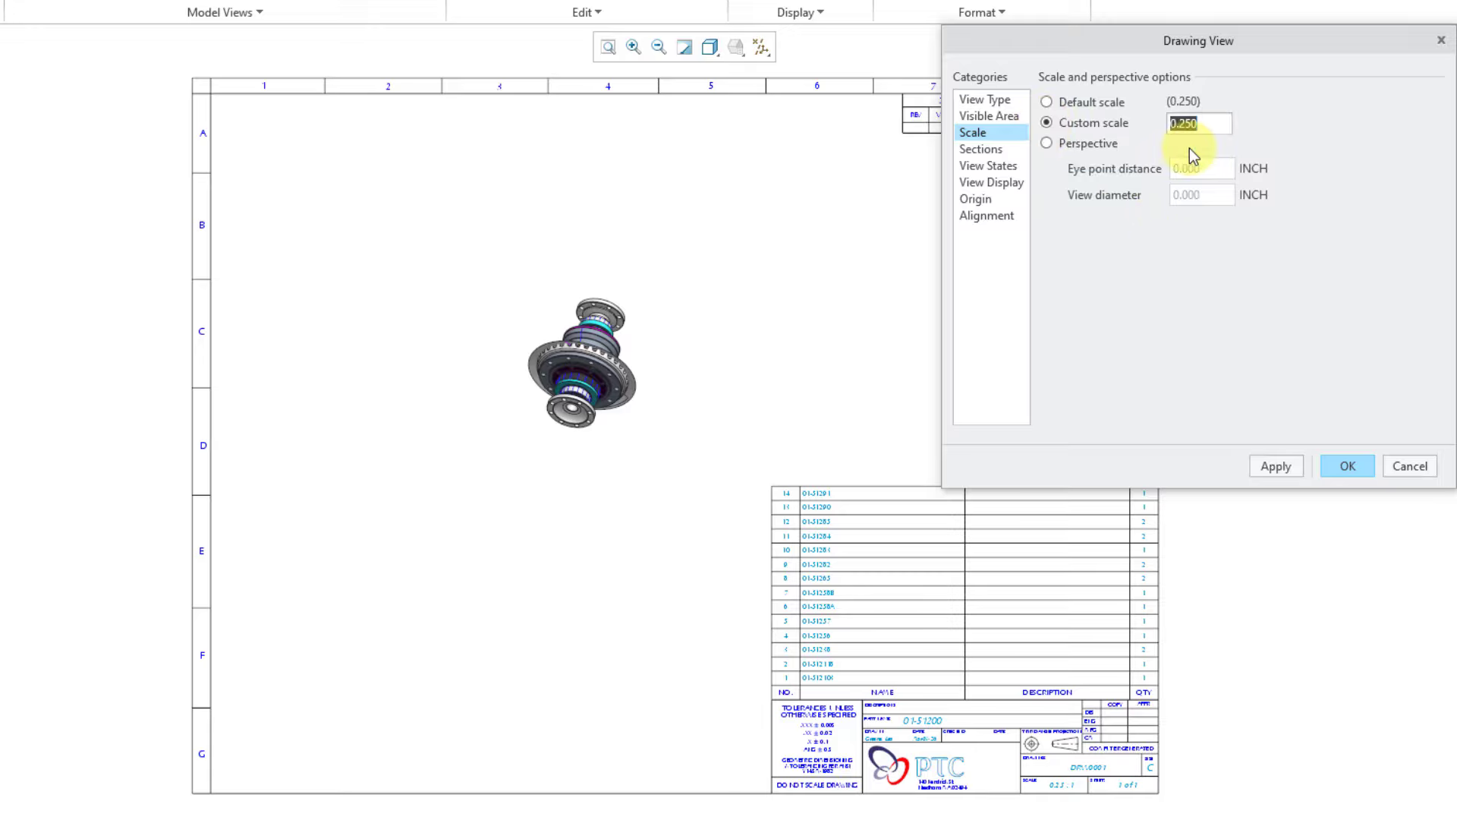
type(".625")
left_click(1279, 470)
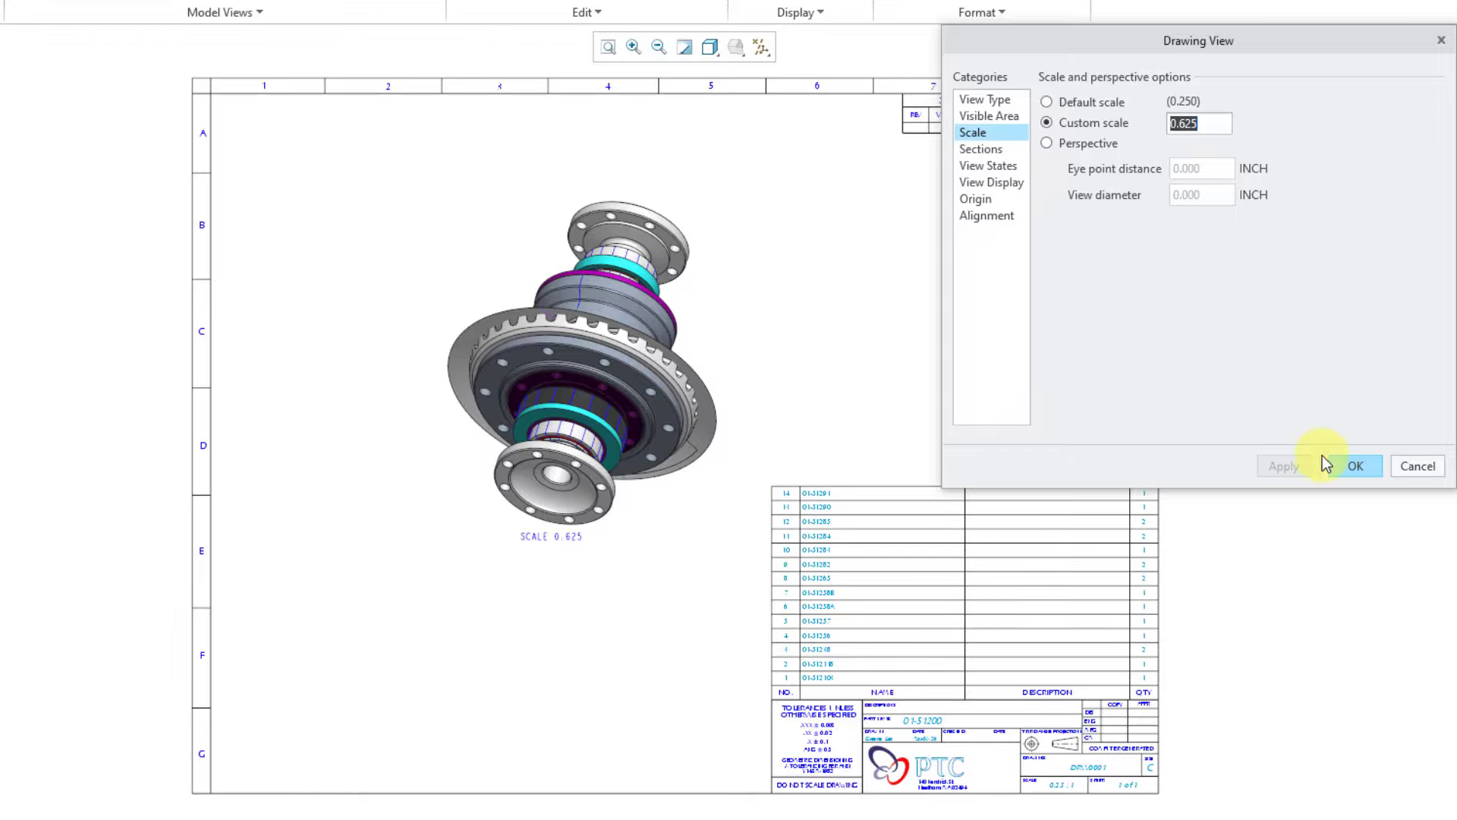
left_click(1356, 466)
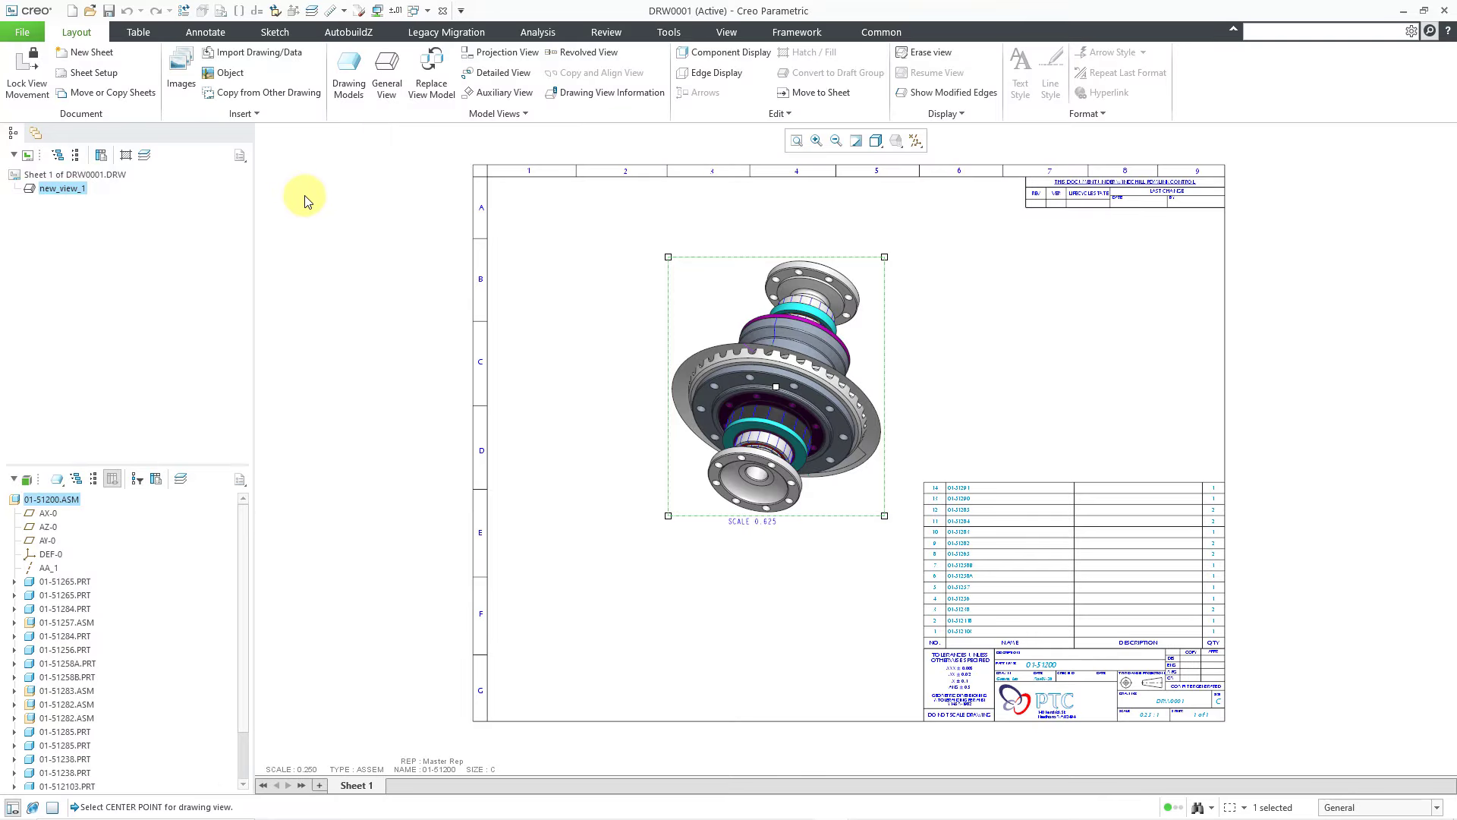
Hide all layers in the drawing and save the layer status
left_click(145, 156)
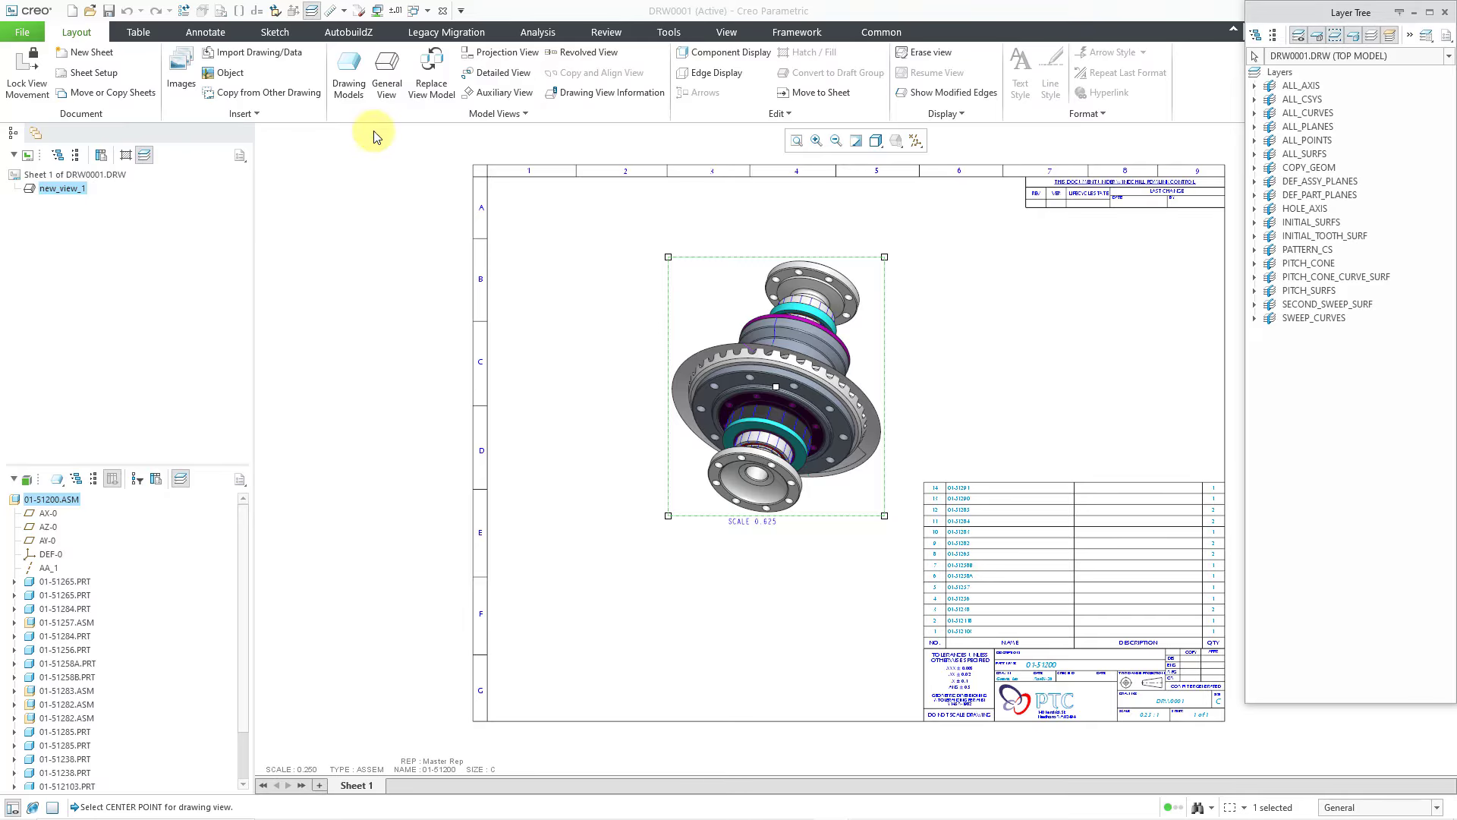
right_click(1278, 73)
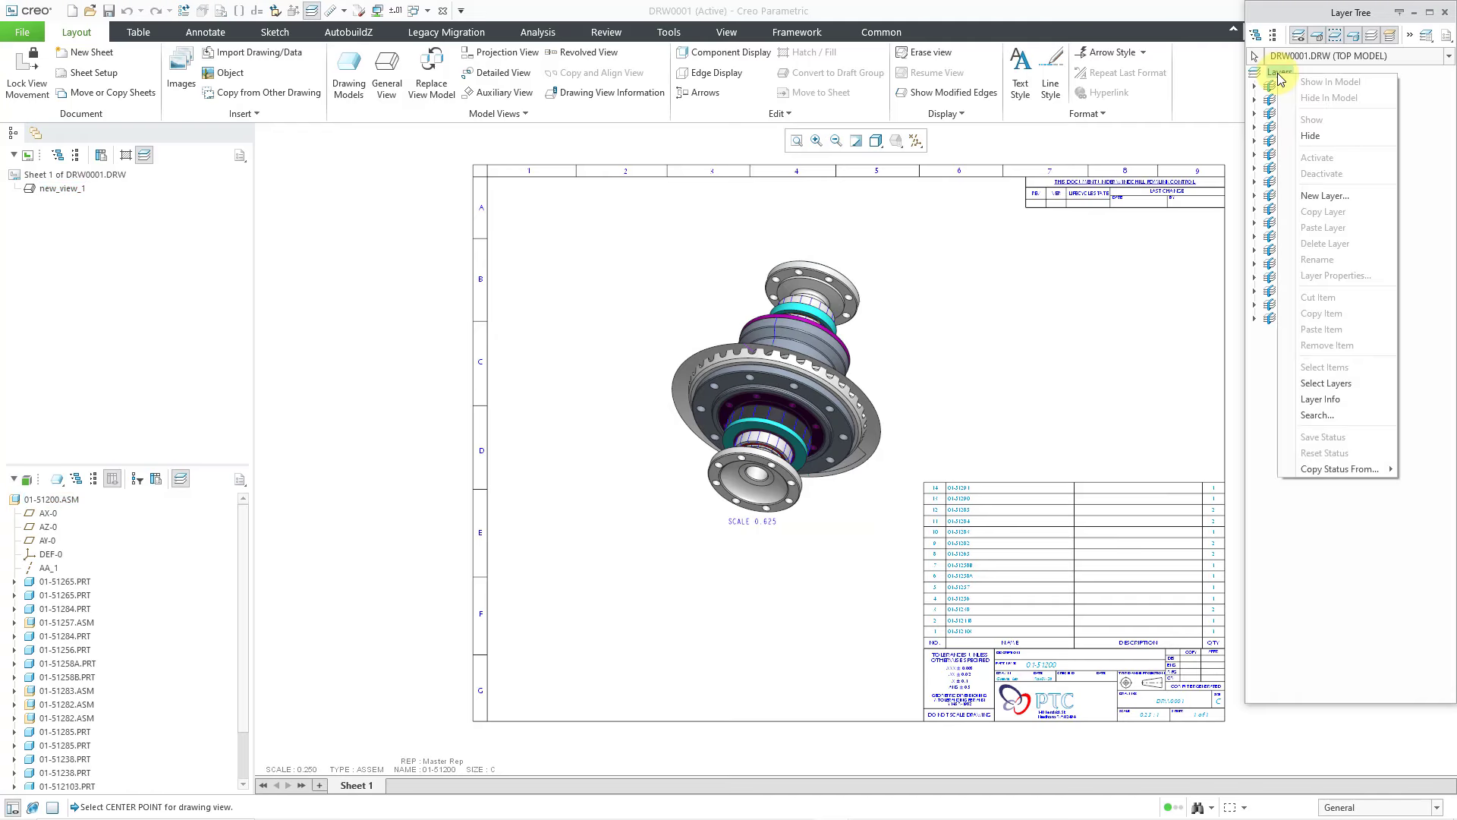
left_click(1327, 138)
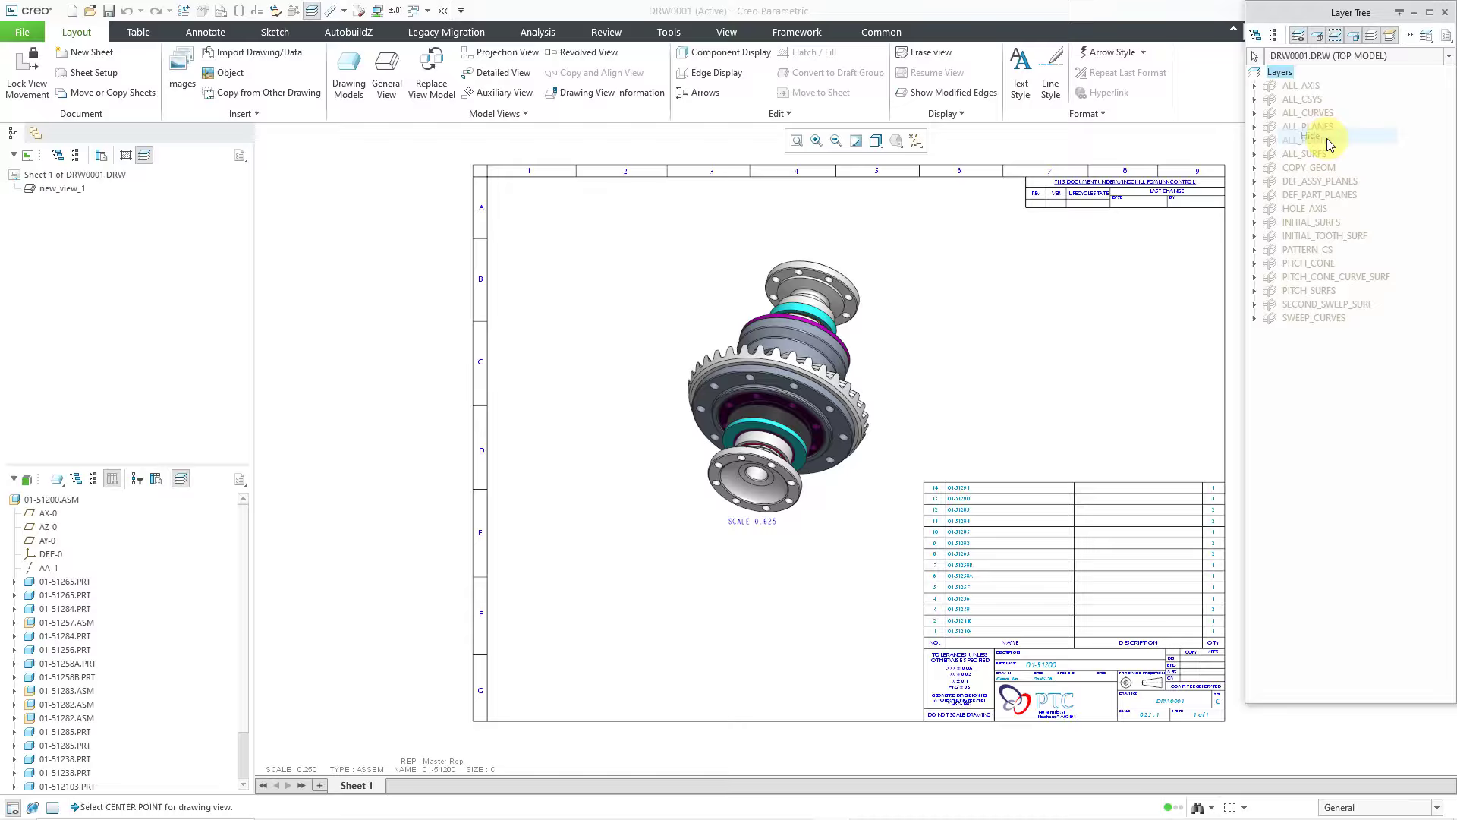
right_click(1314, 388)
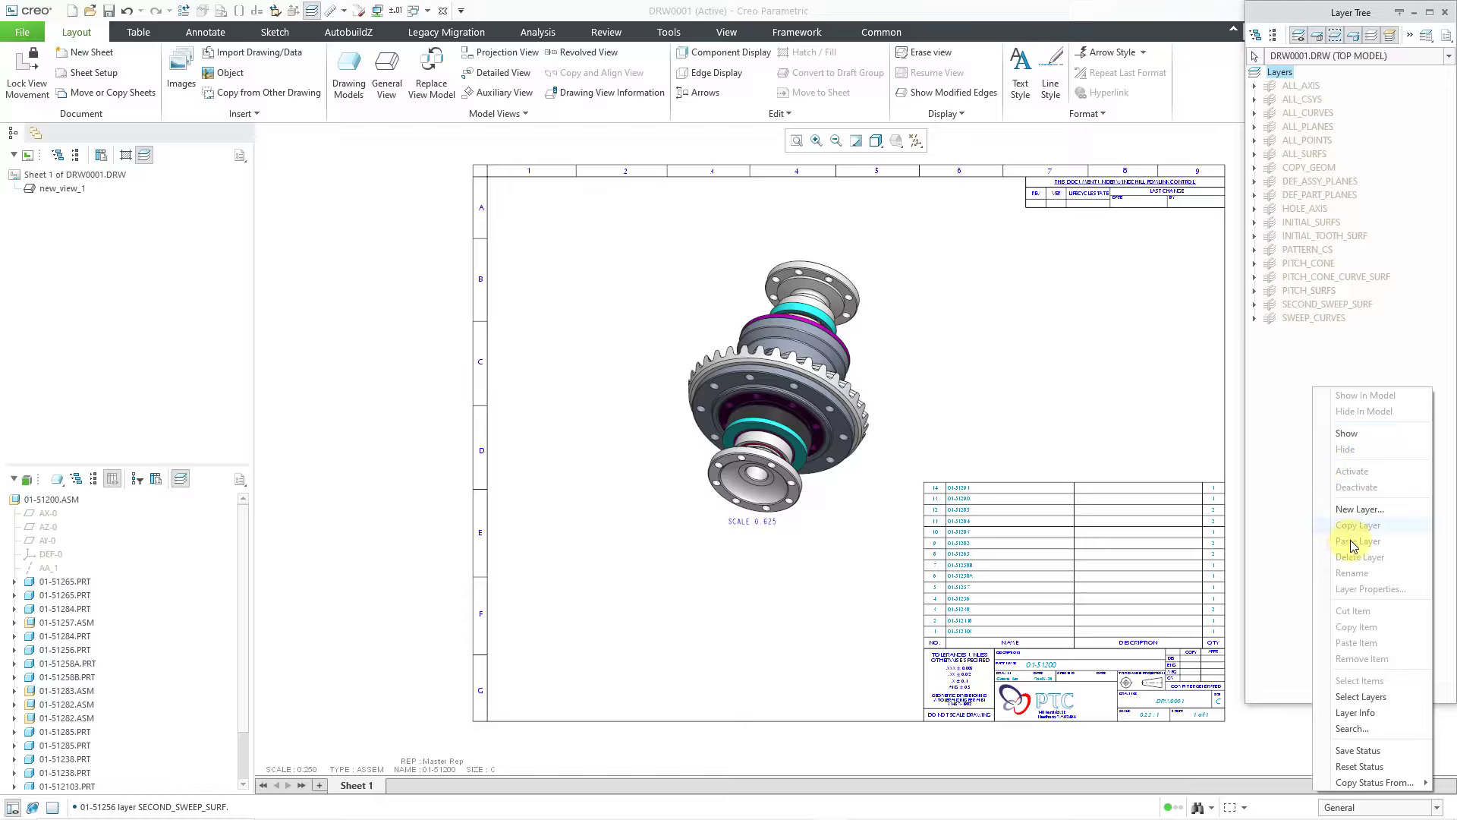
left_click(1377, 750)
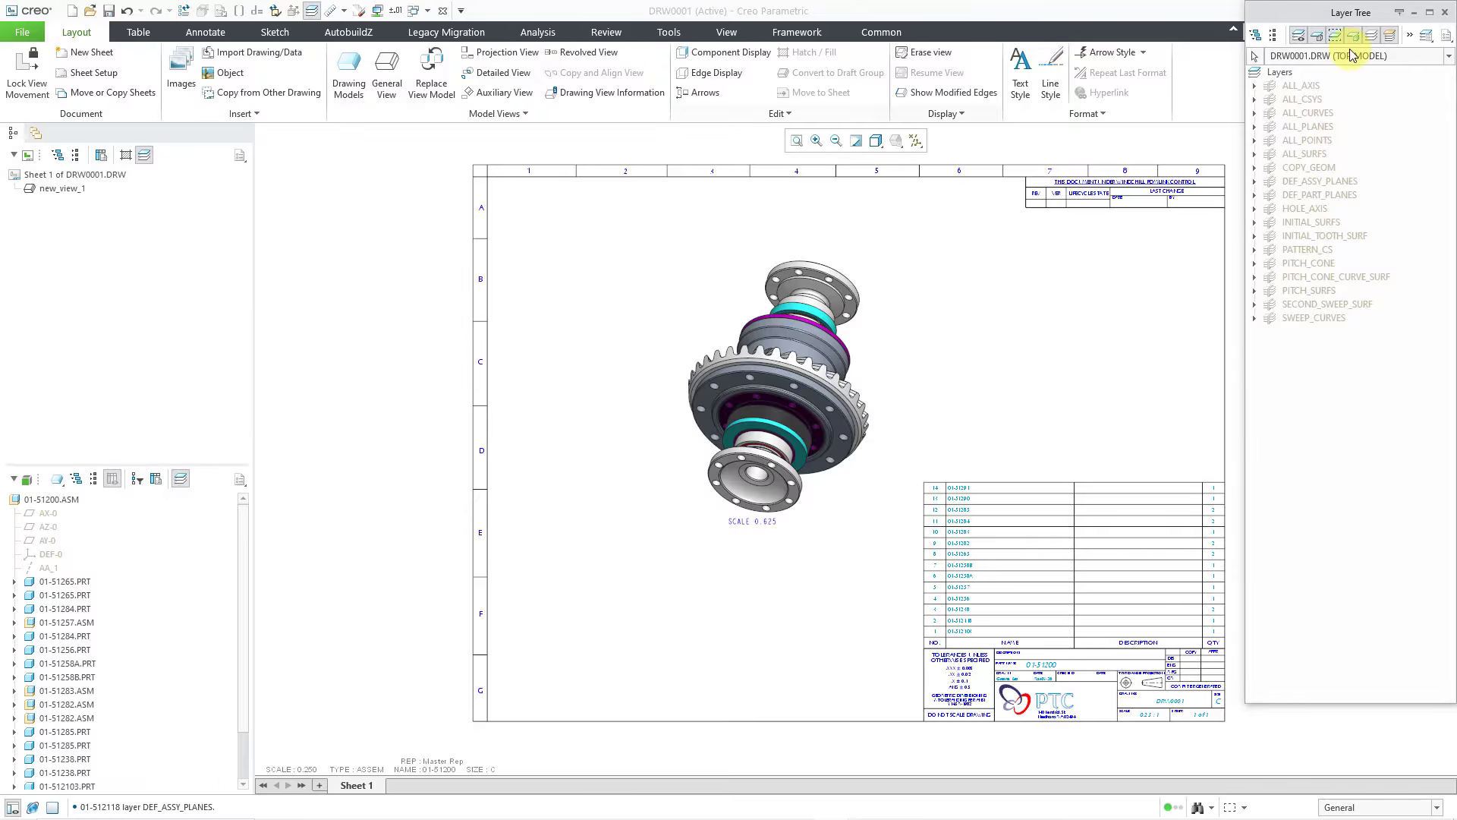
left_click(1444, 19)
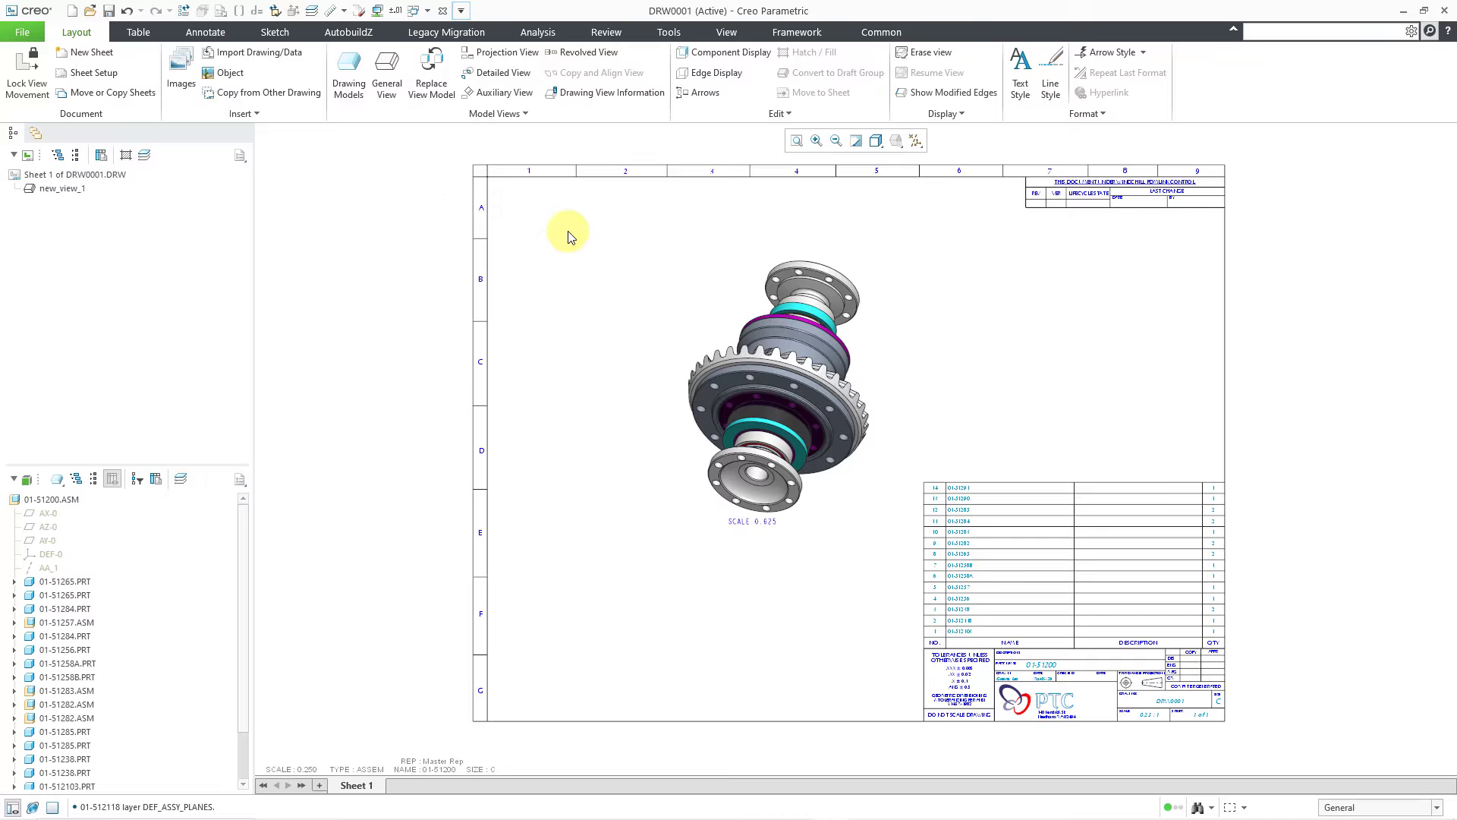
Move the scale note farther below the shaded assembly view
left_click(752, 524)
double_click(742, 523)
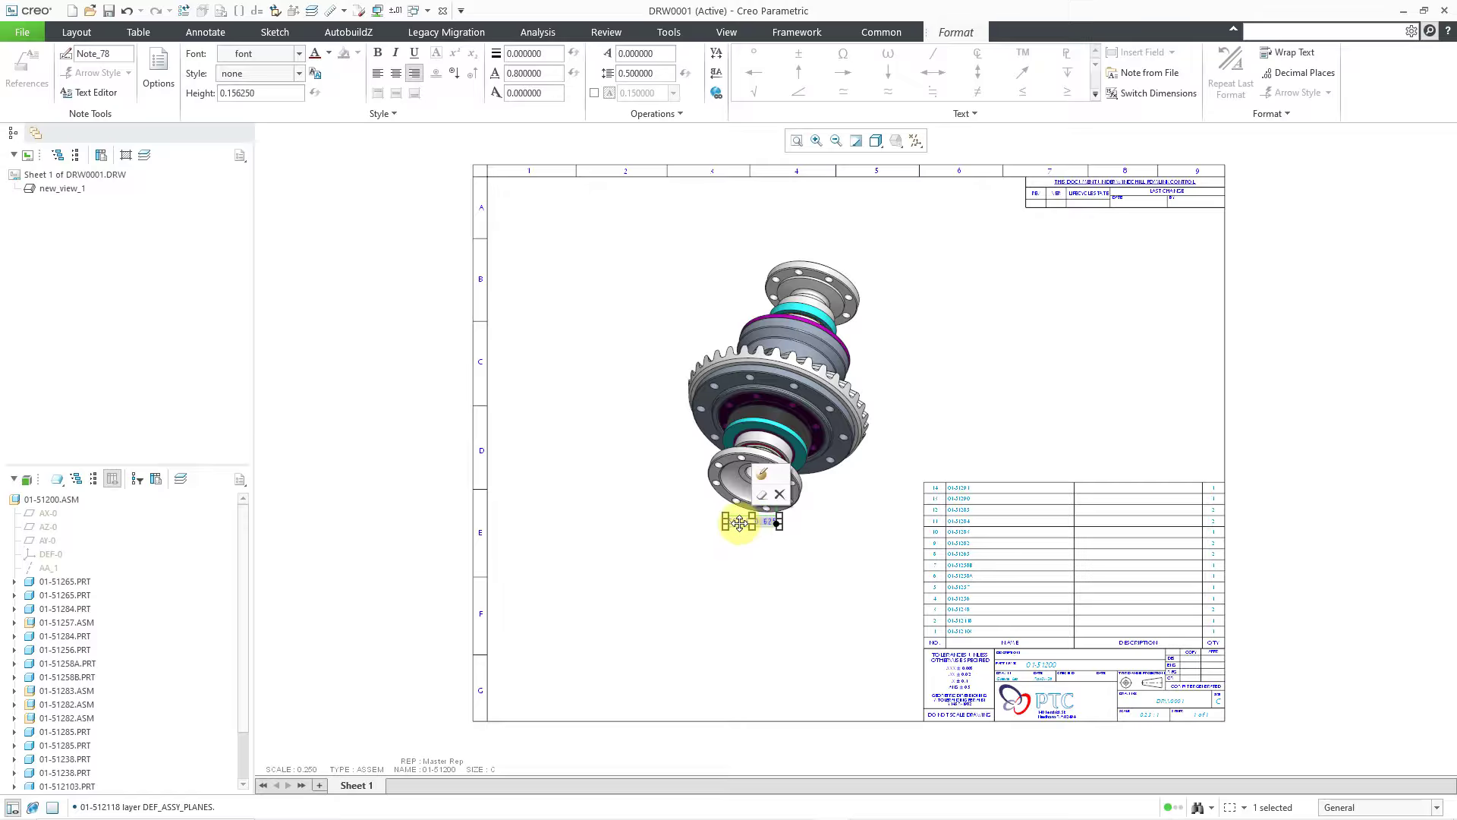
left_click_drag(739, 523, 750, 558)
left_click(593, 465)
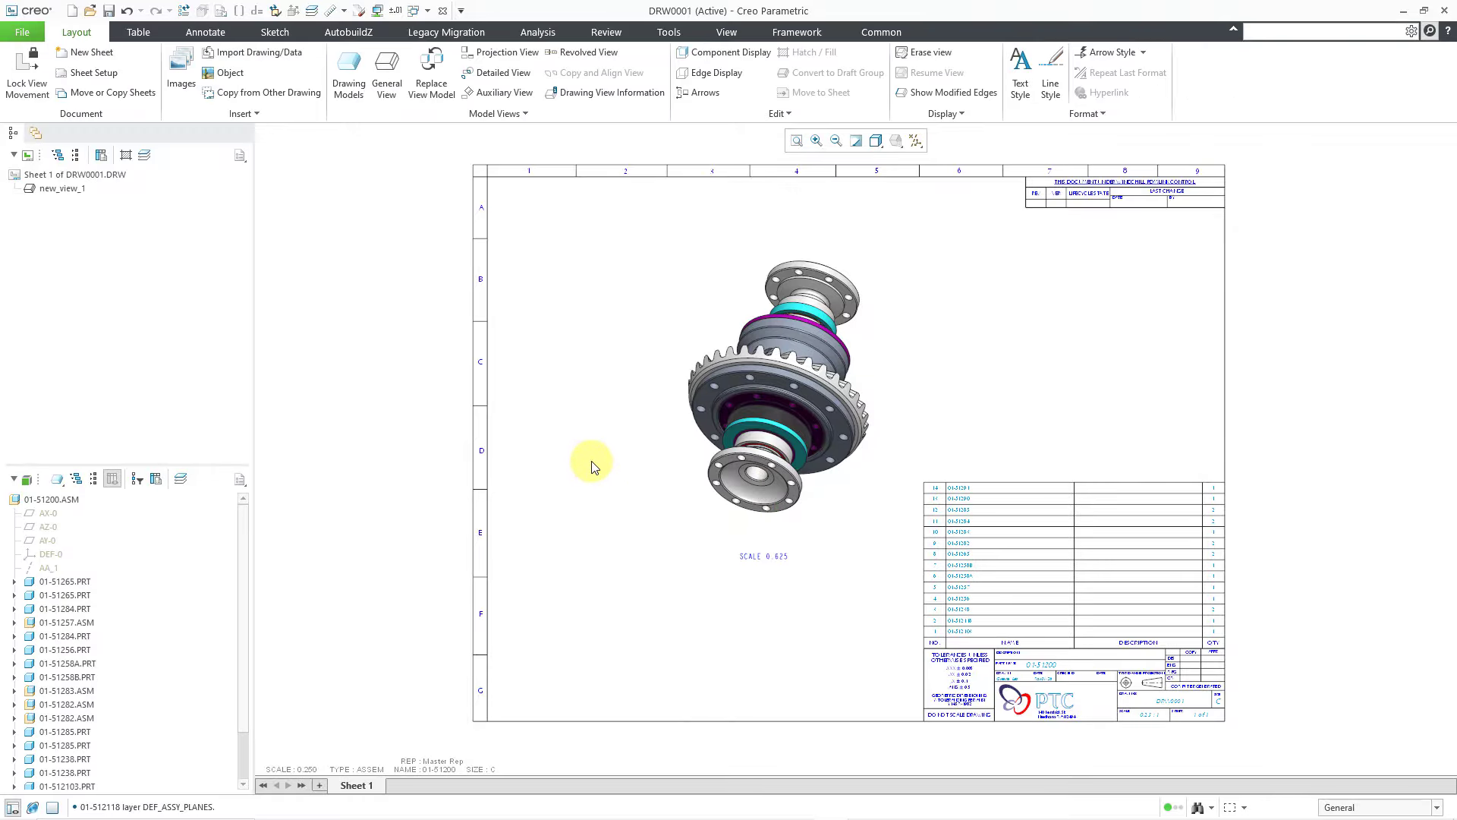